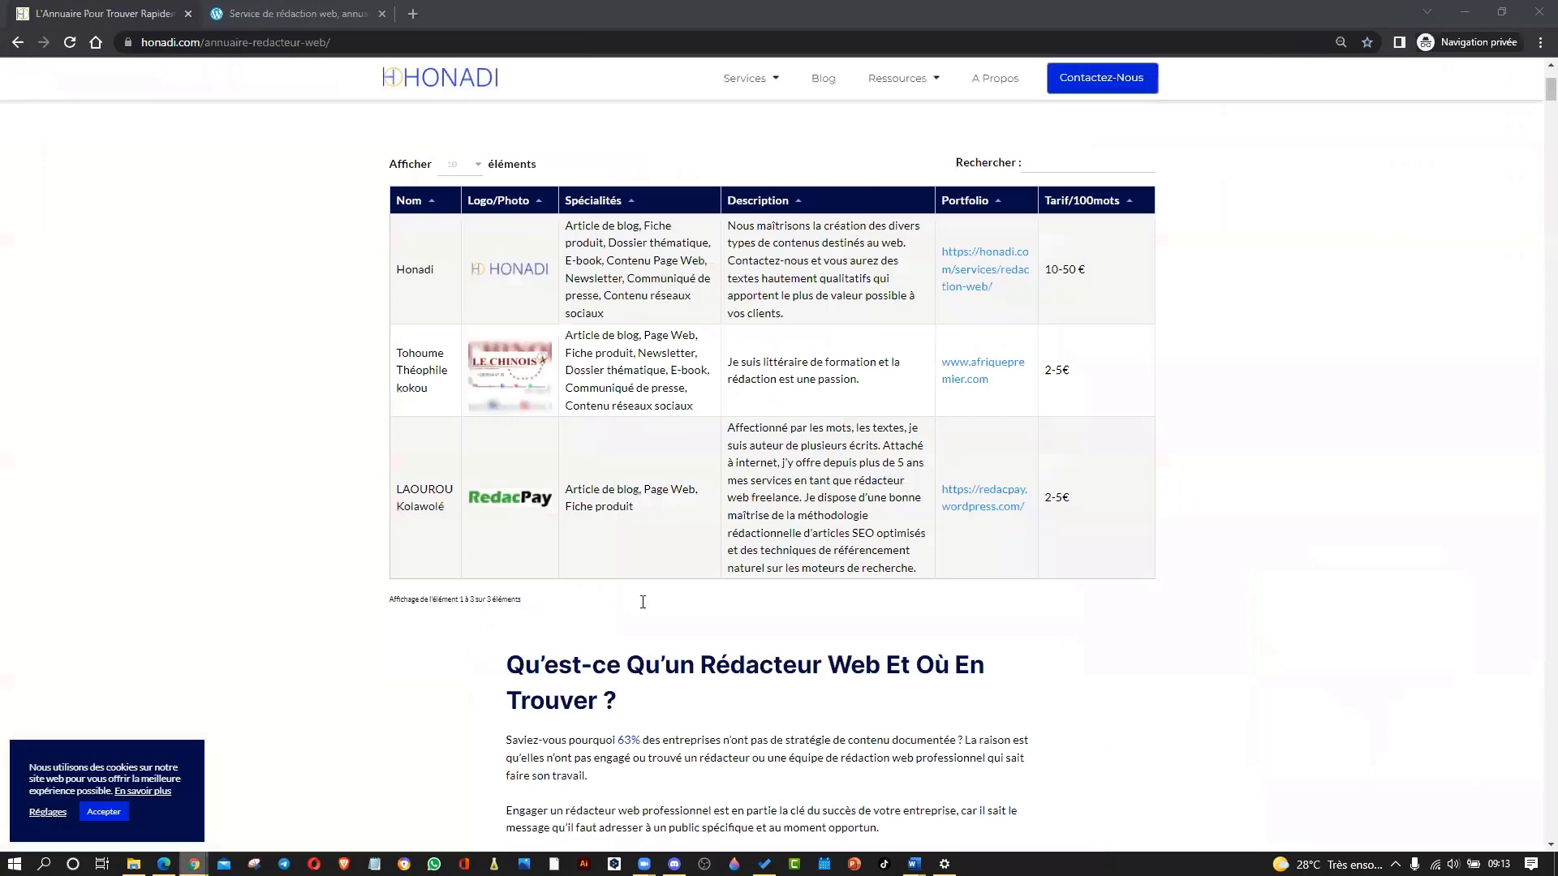
Bring the Google Forms submission form to the front and scroll through it.
scroll(592, 503, up, 3)
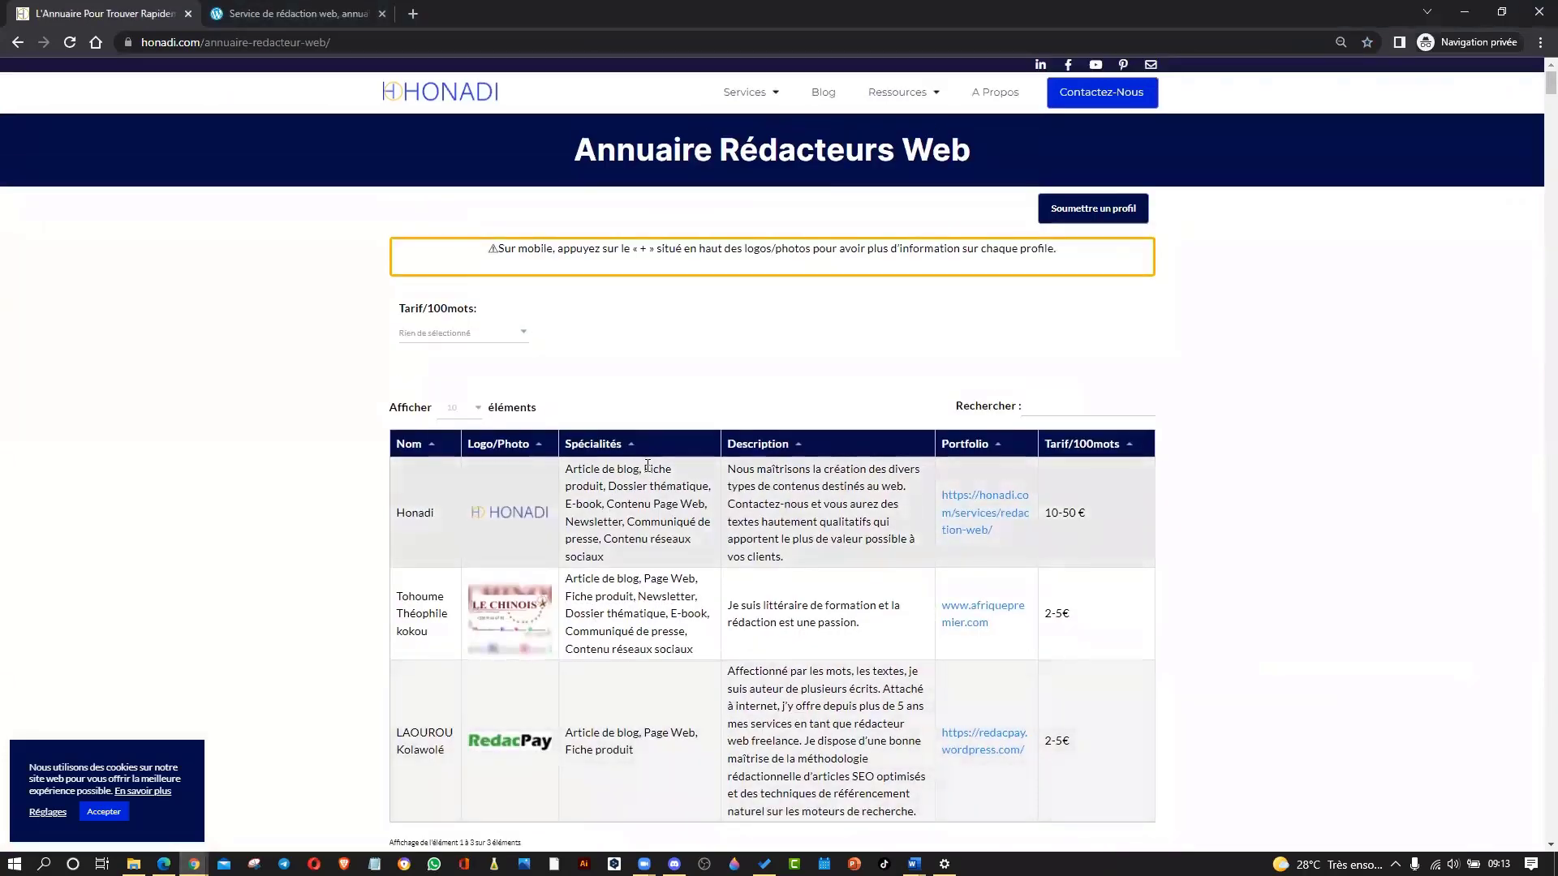
scroll(675, 464, down, 2)
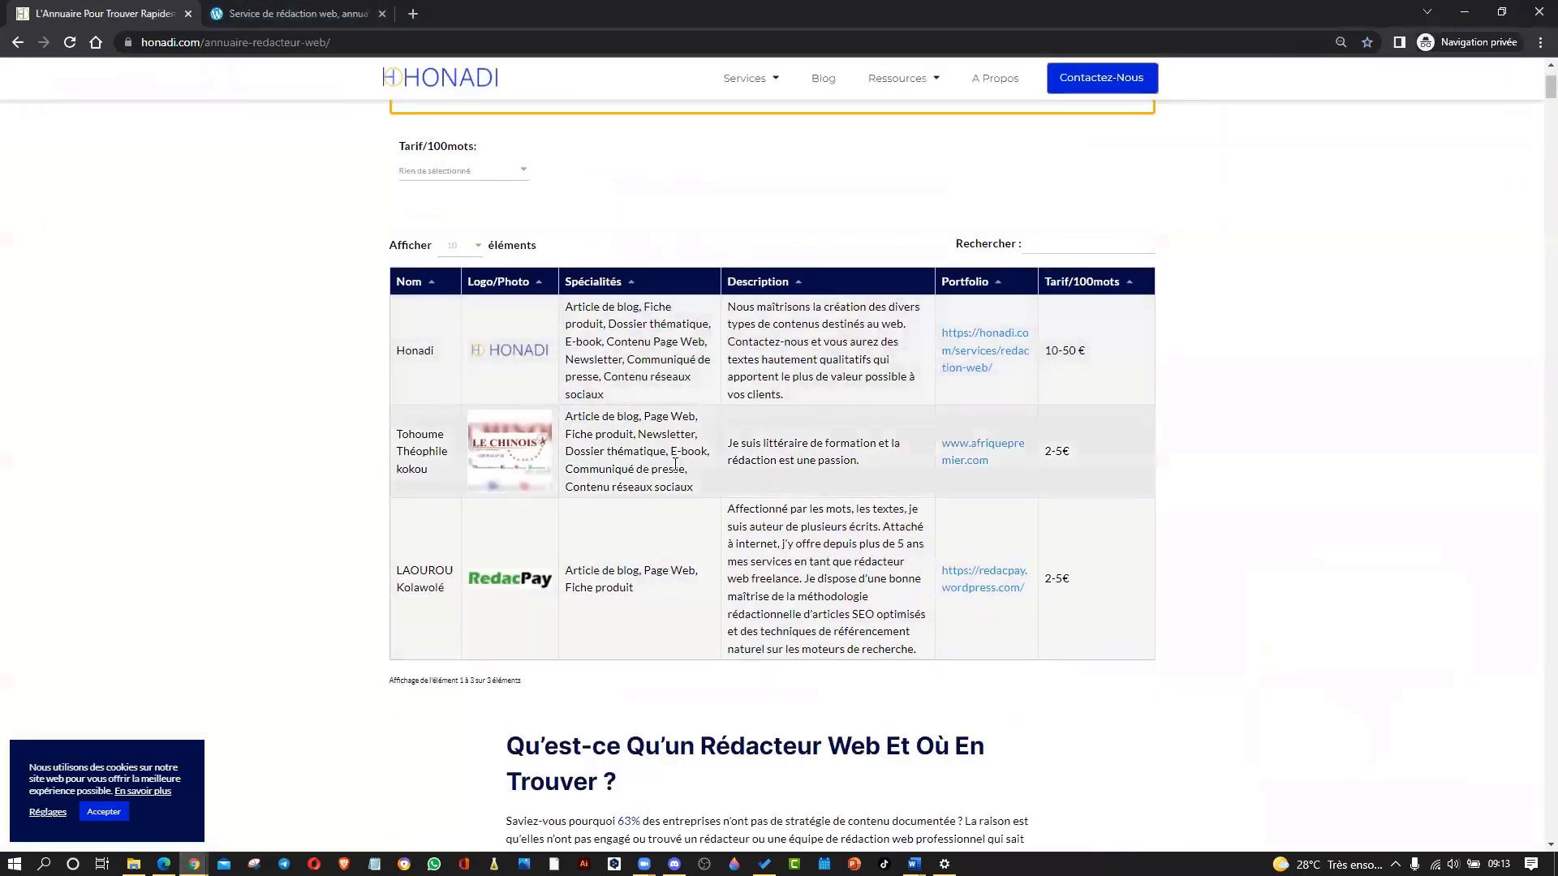
scroll(675, 464, down, 2)
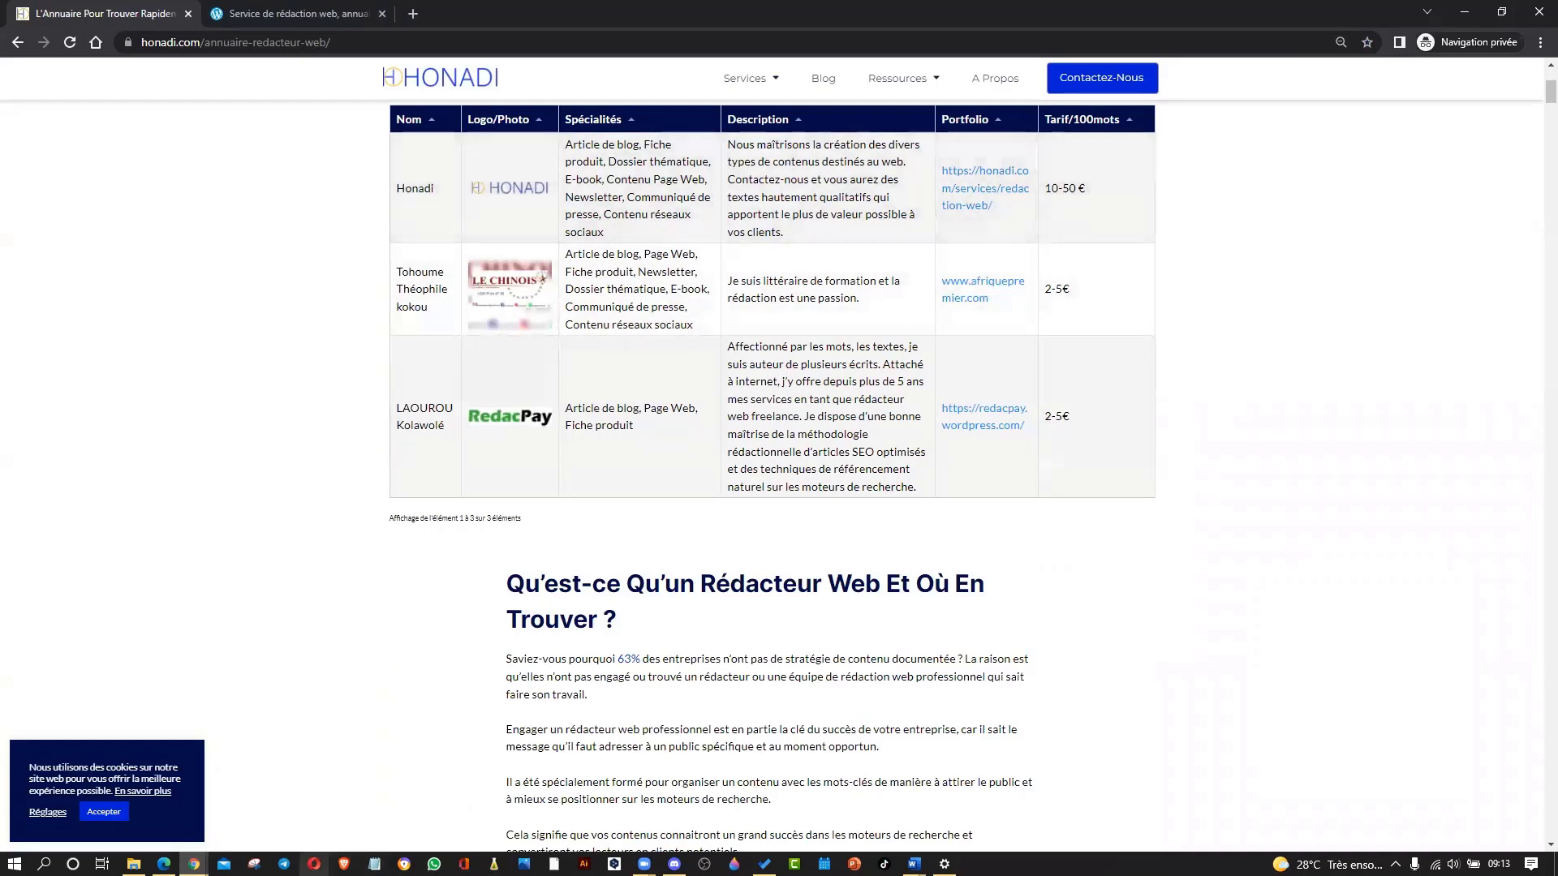
mouse_move(194, 863)
click(590, 799)
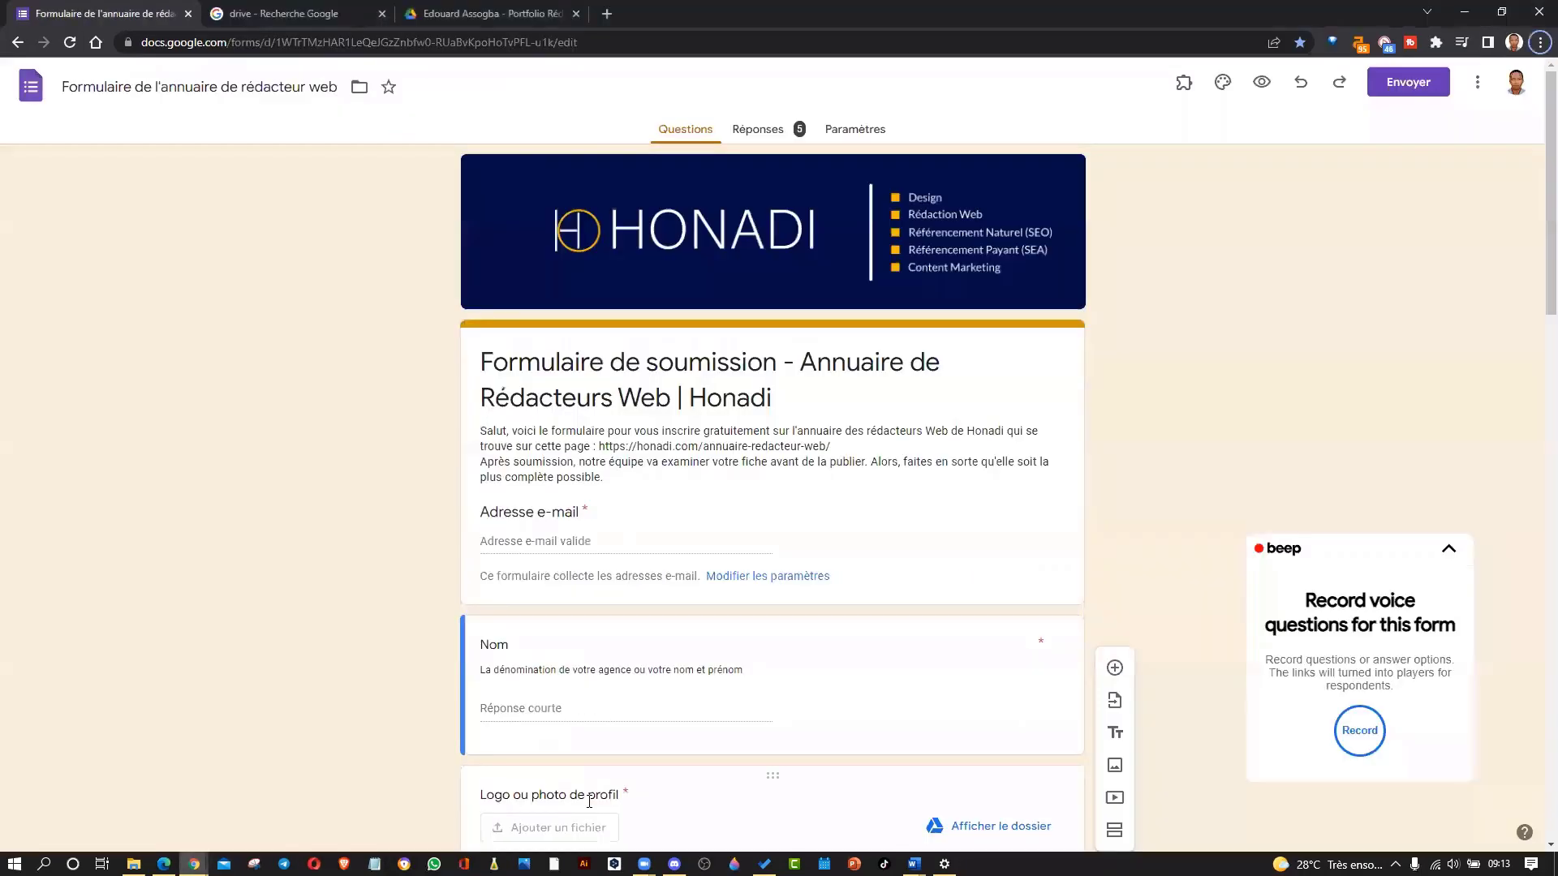
scroll(592, 655, down, 14)
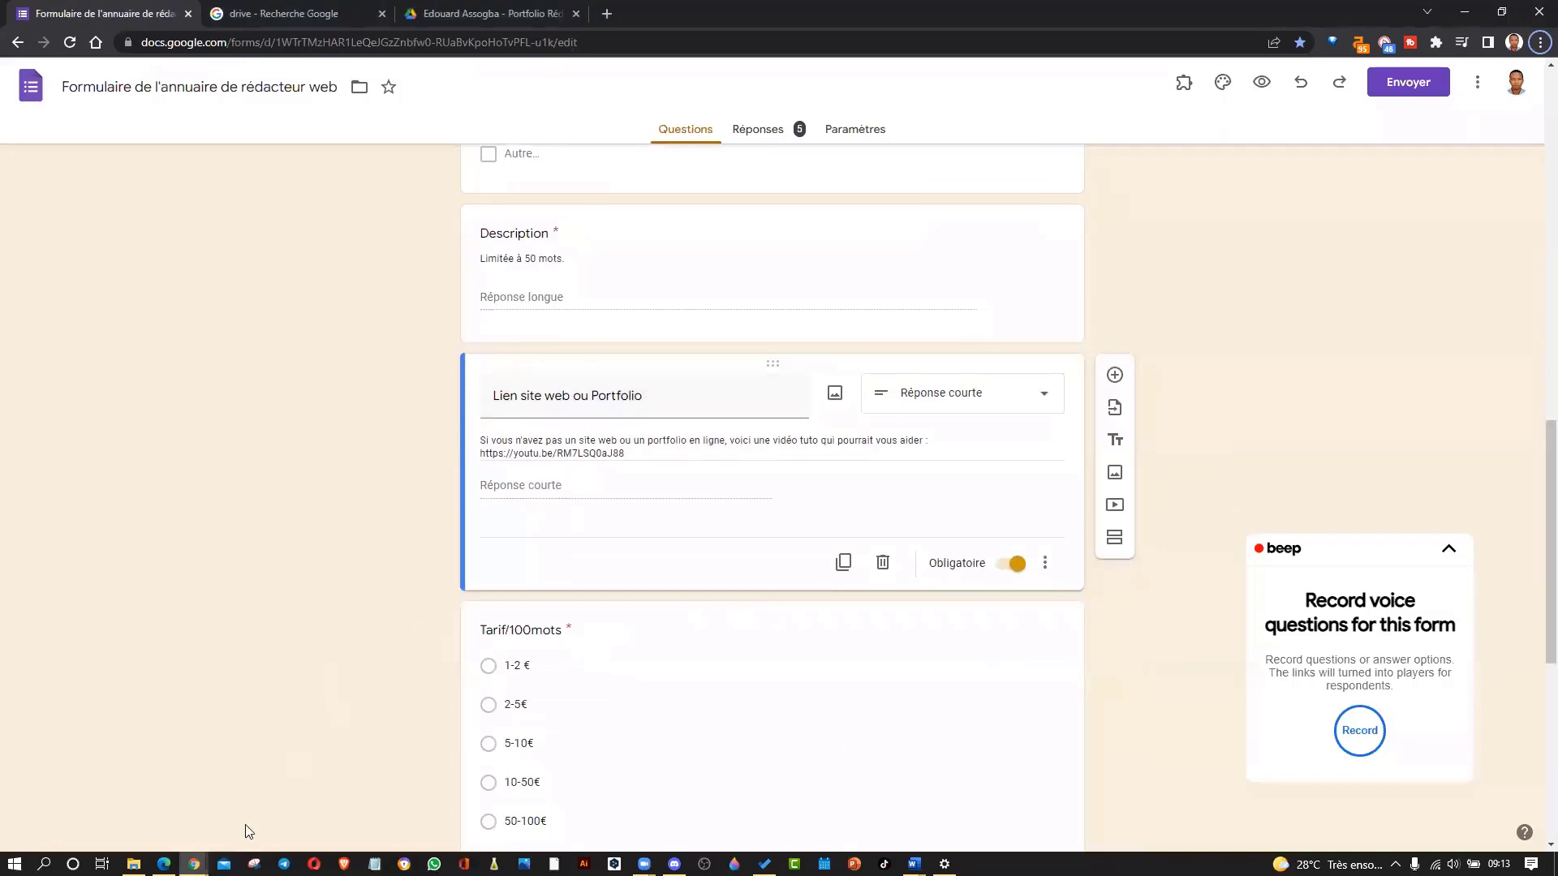
click(164, 864)
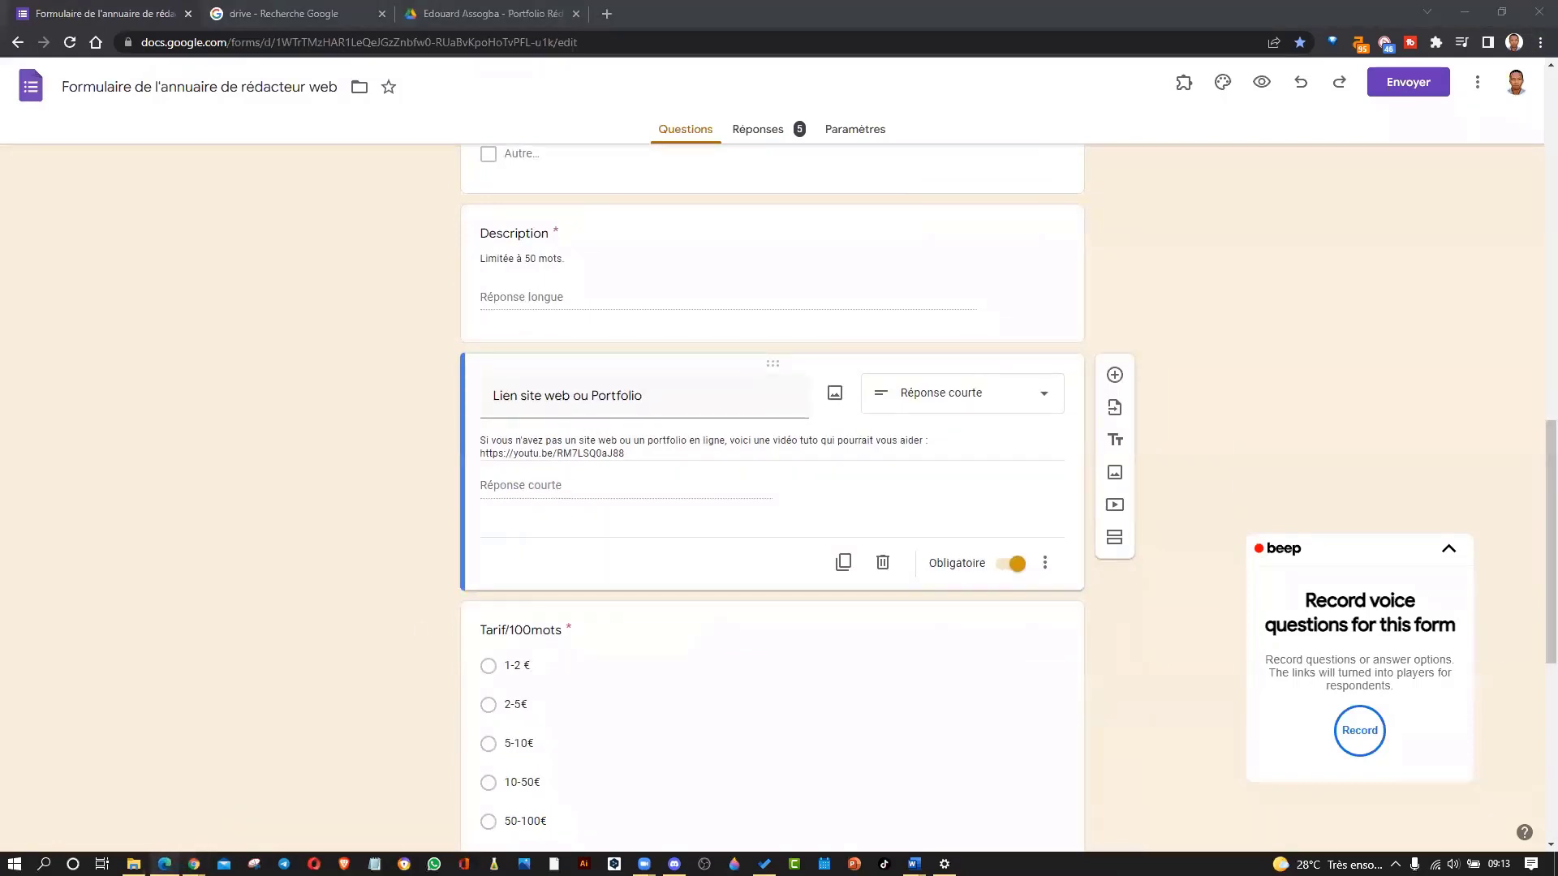
Review the Honadi directory window, then move to the 'drive - Recherche Google' results tab.
click(791, 803)
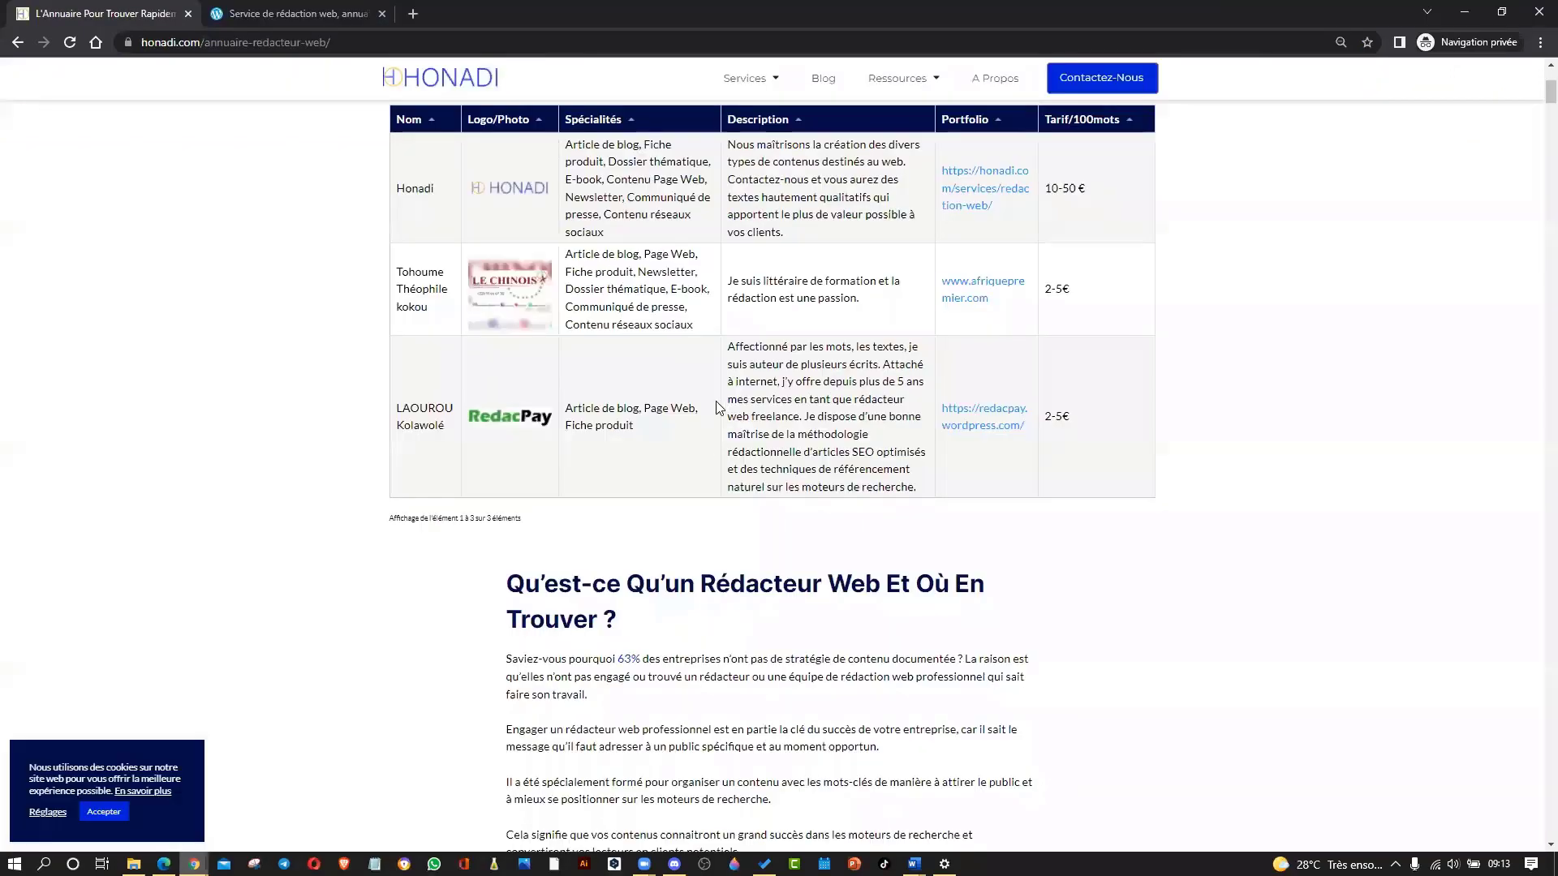
scroll(811, 389, up, 1)
scroll(884, 324, down, 1)
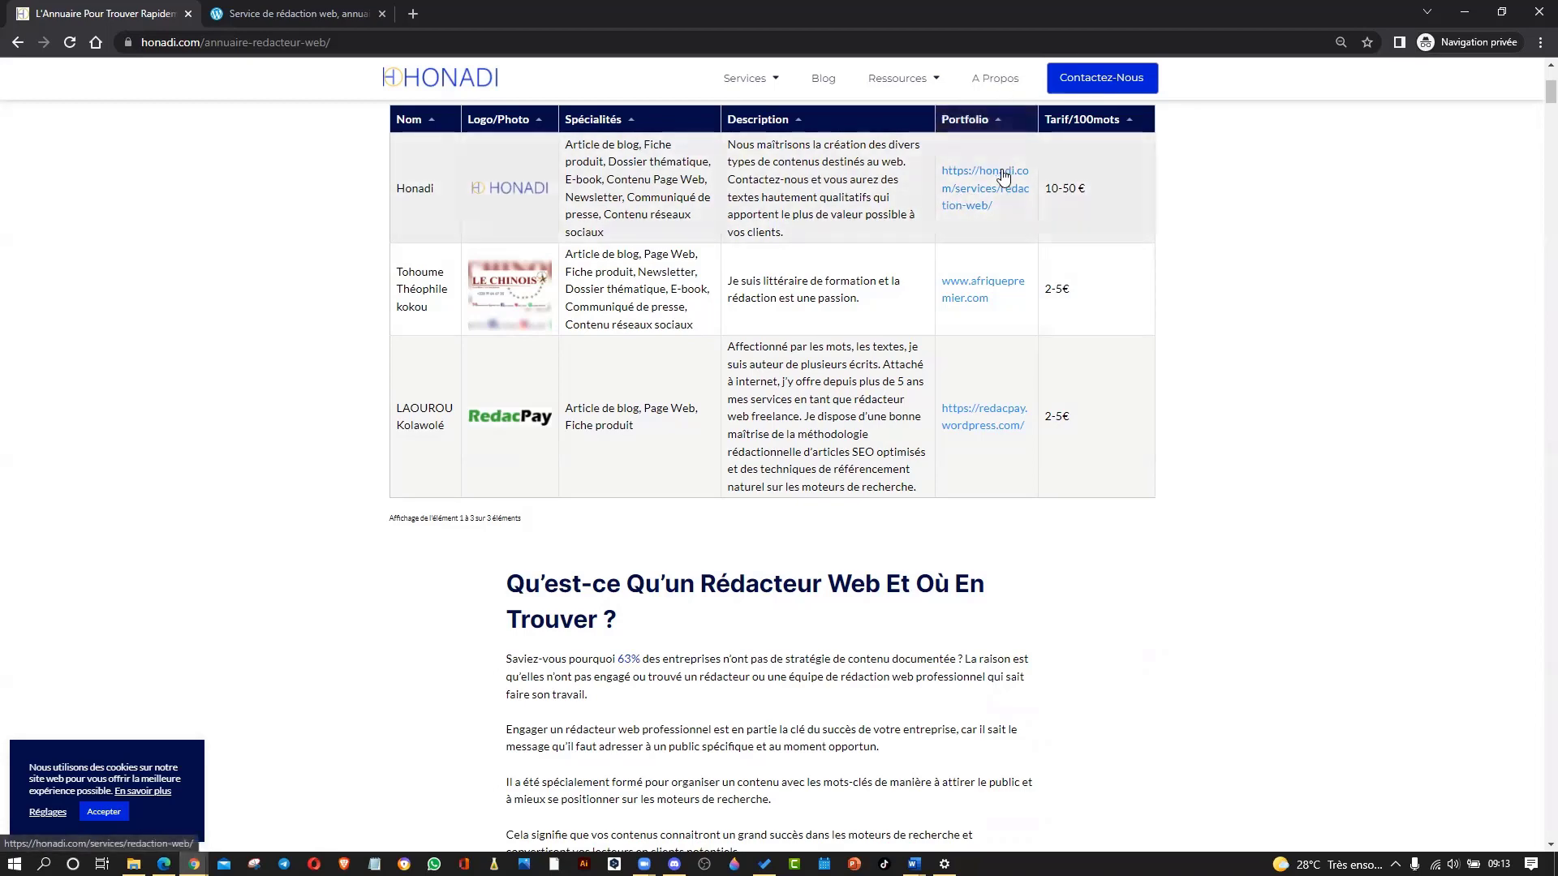
scroll(997, 222, up, 2)
scroll(996, 221, down, 1)
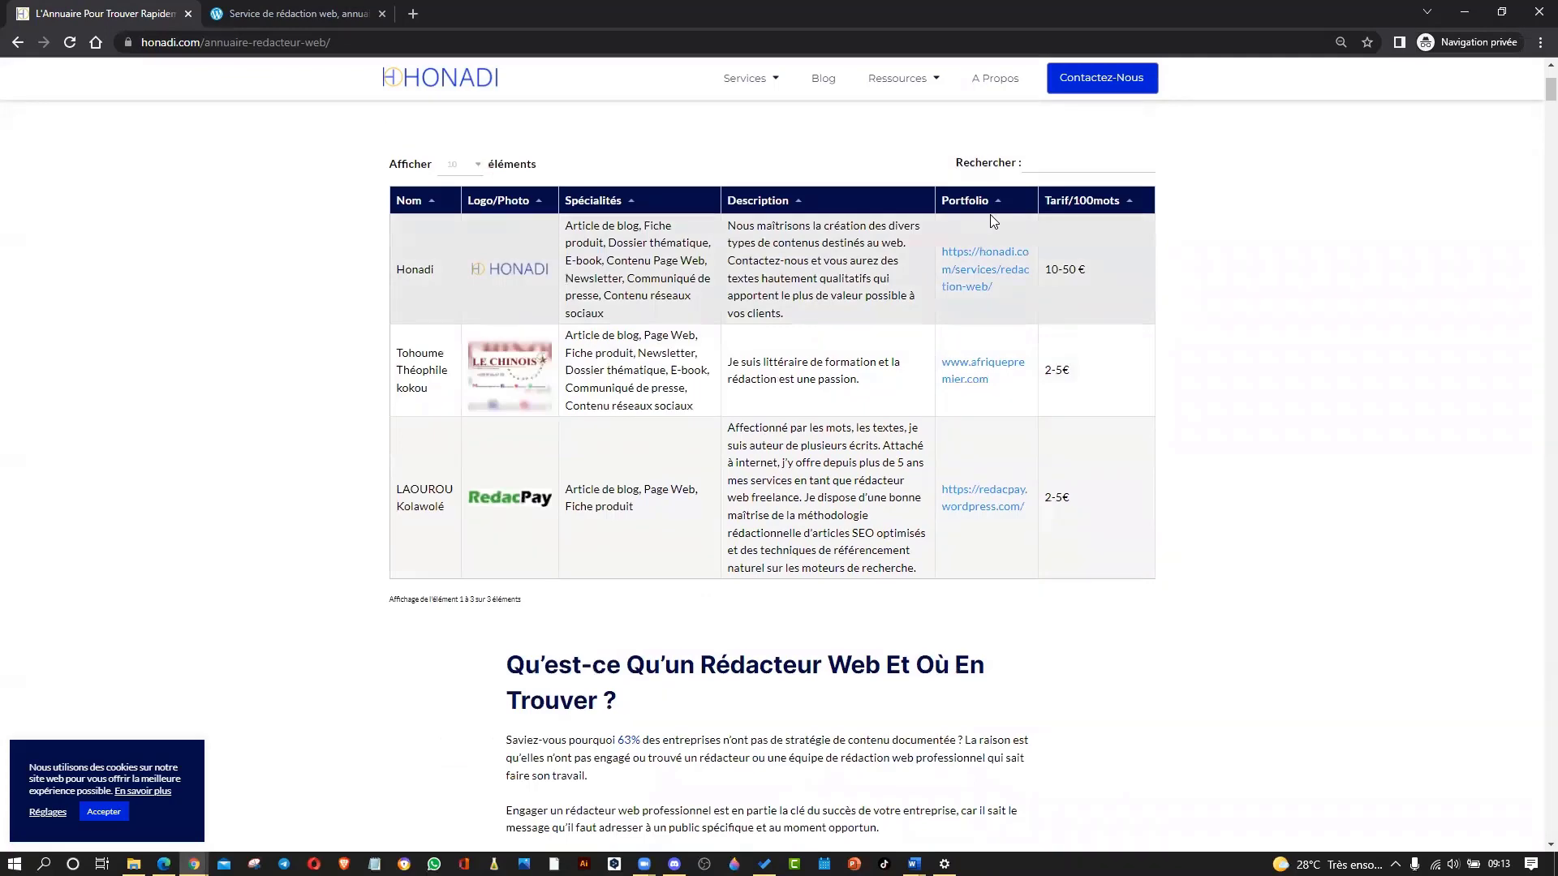
scroll(991, 216, down, 2)
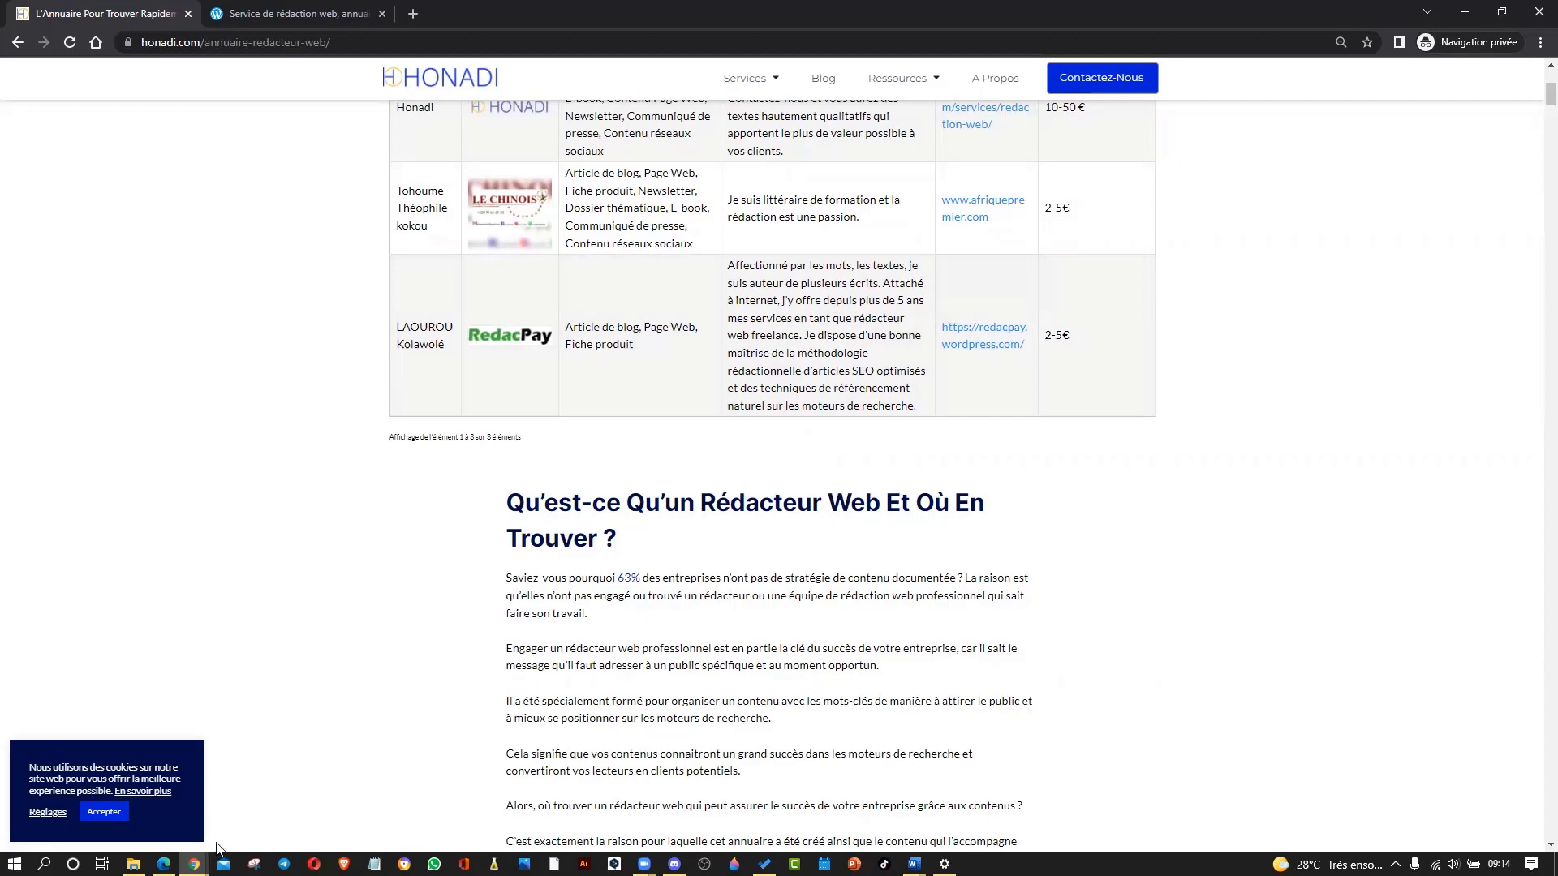
mouse_move(194, 863)
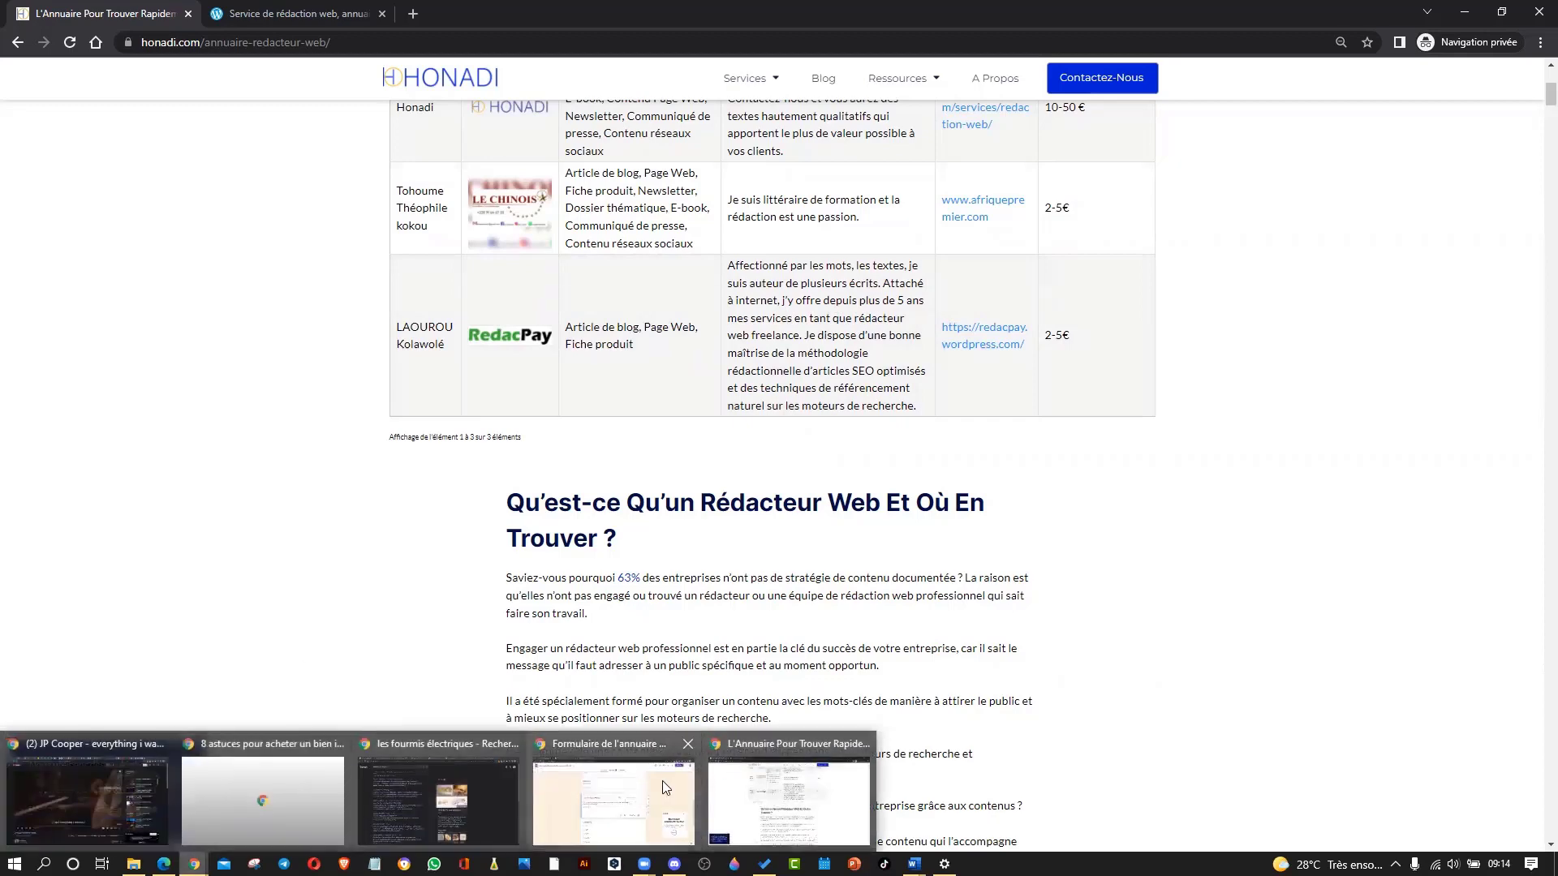
click(662, 781)
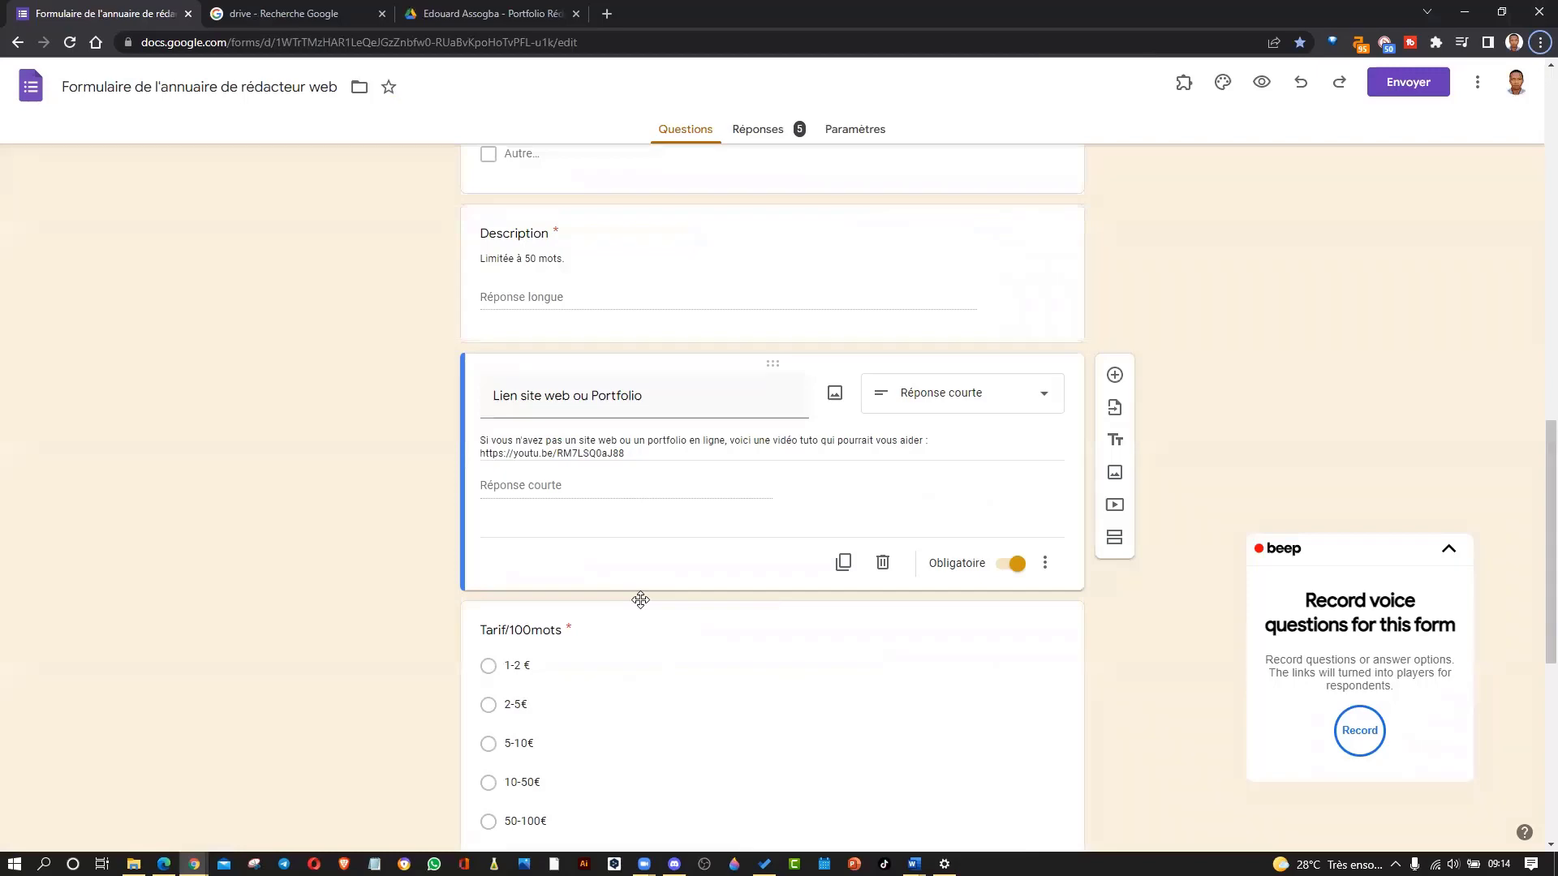
click(286, 11)
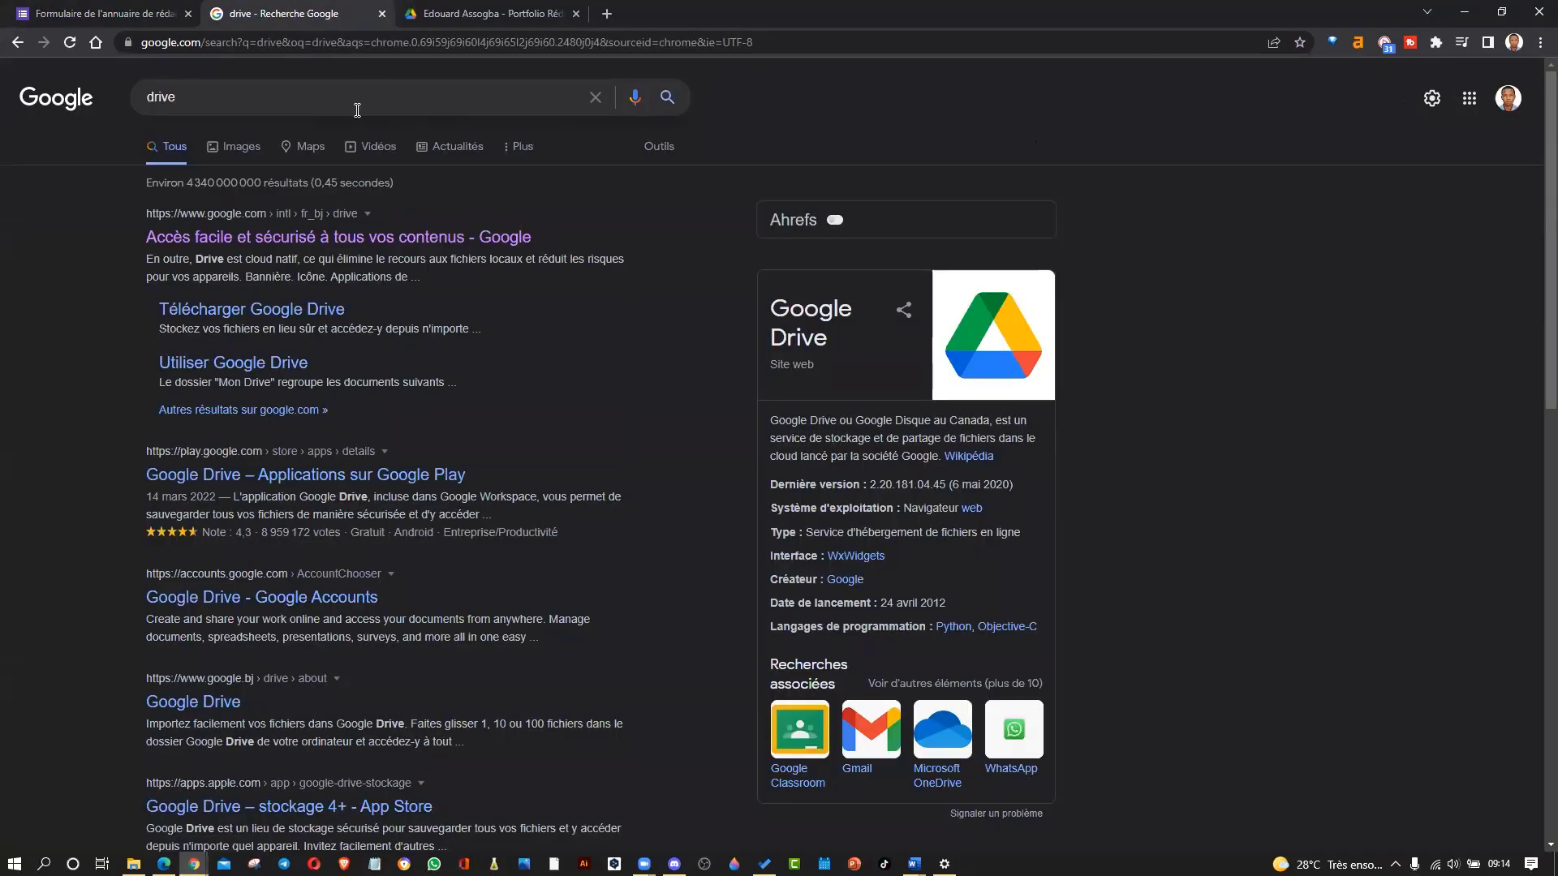
click(262, 102)
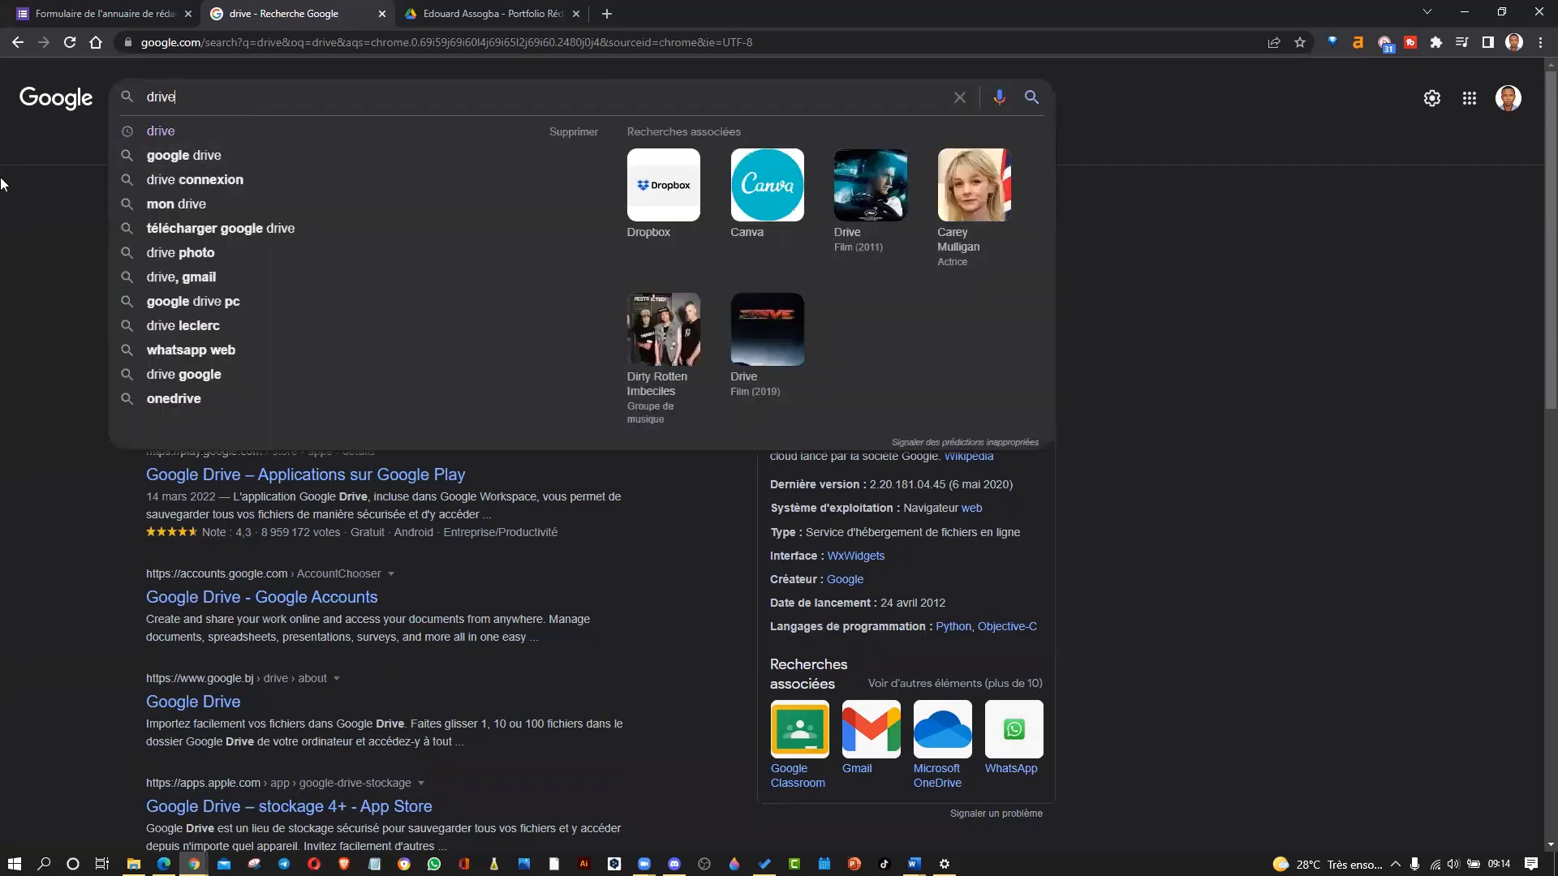
click(2, 185)
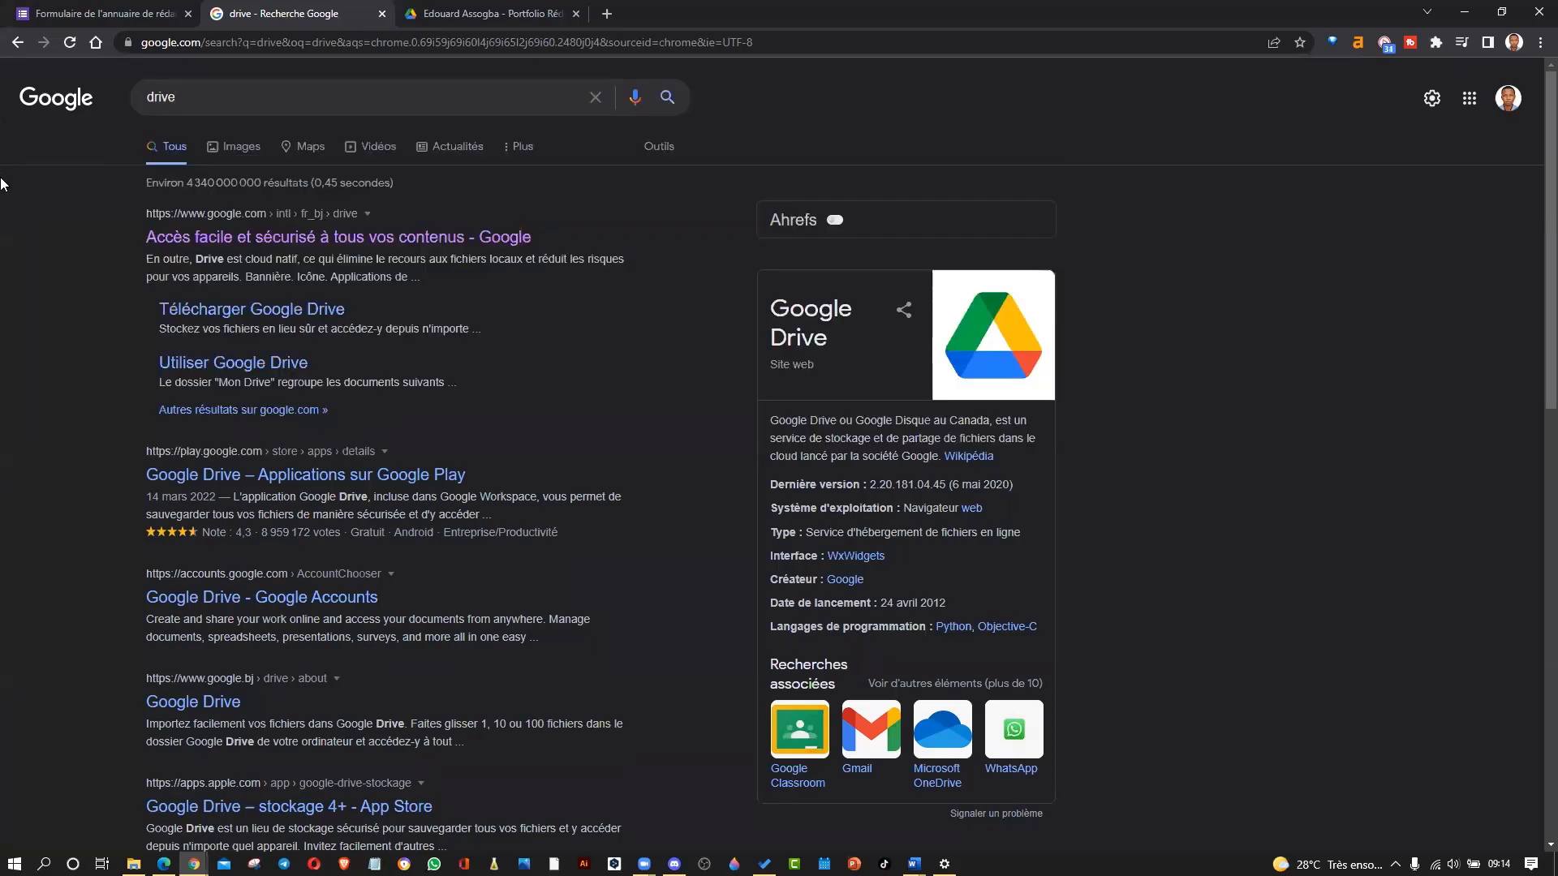
click(206, 89)
click(177, 95)
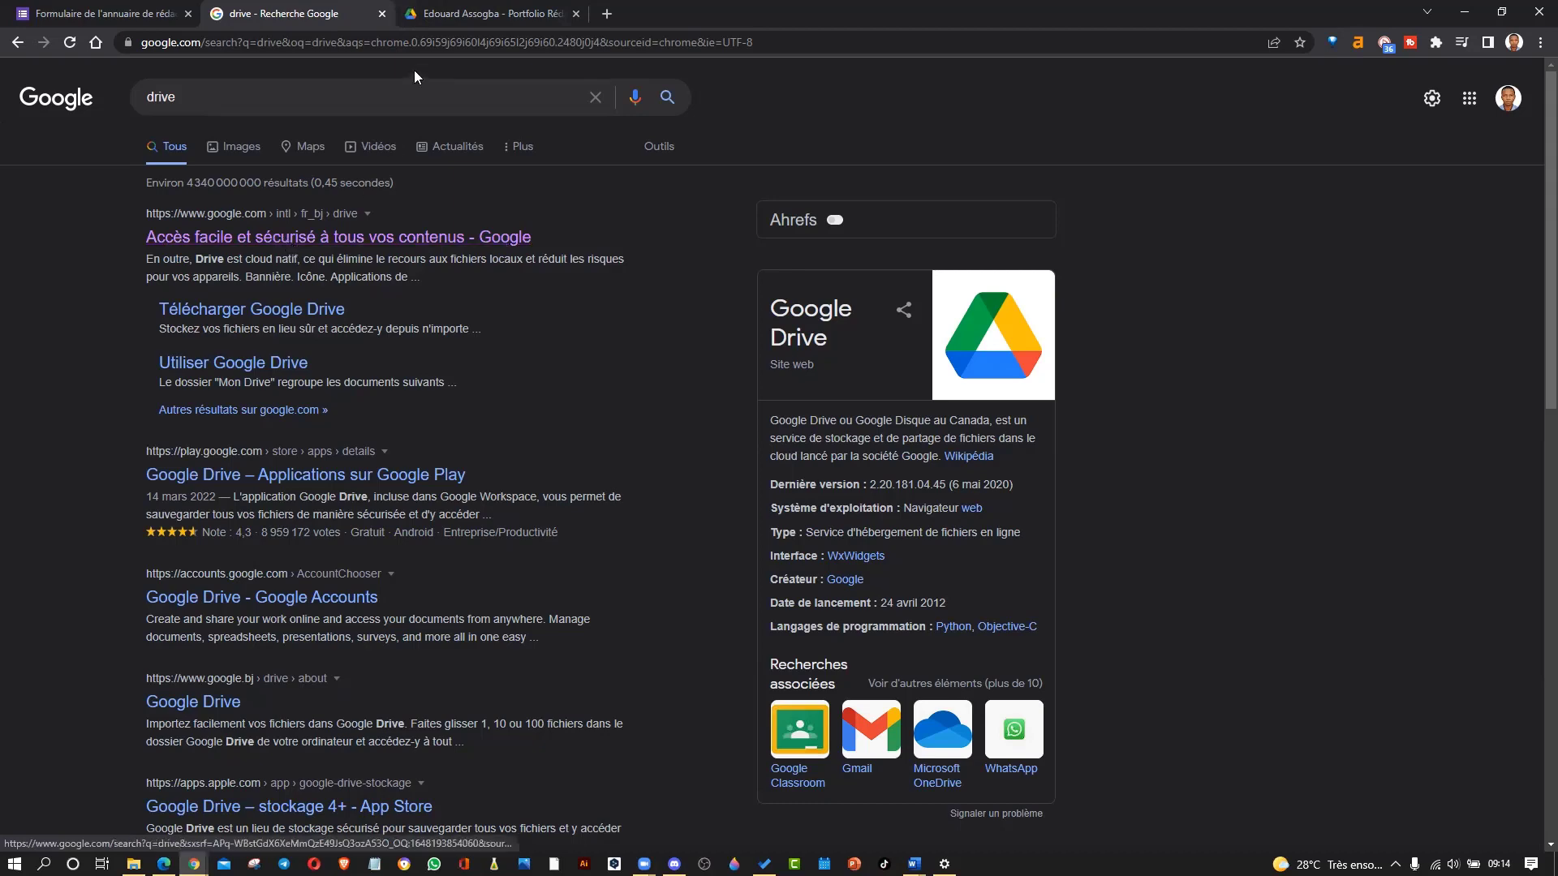
Go up from the portfolio folder to Mon Drive in the Drive tab.
click(454, 16)
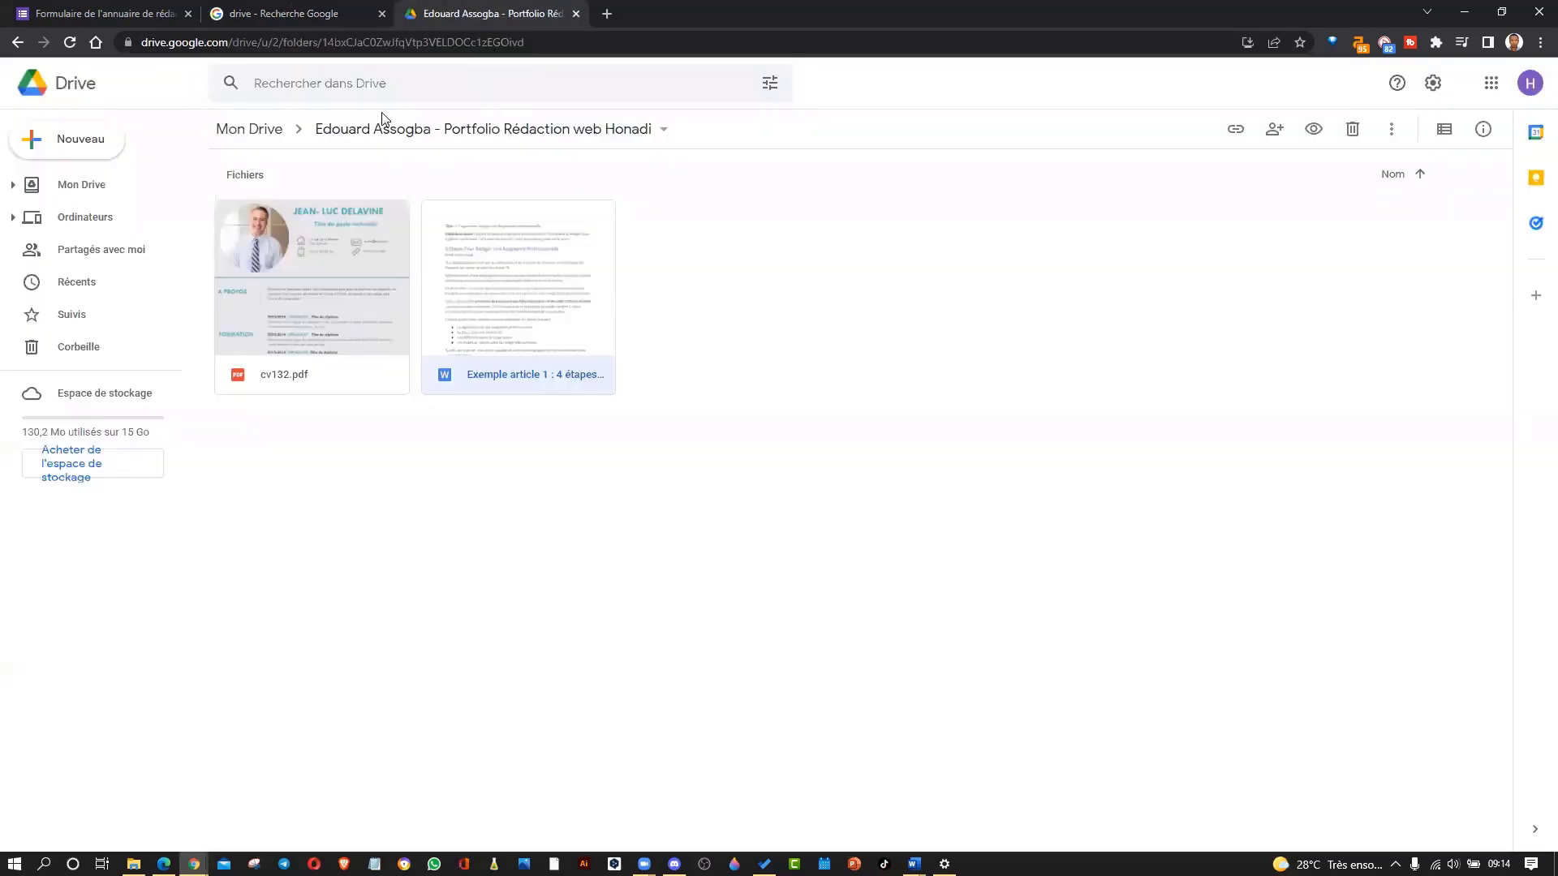
click(249, 131)
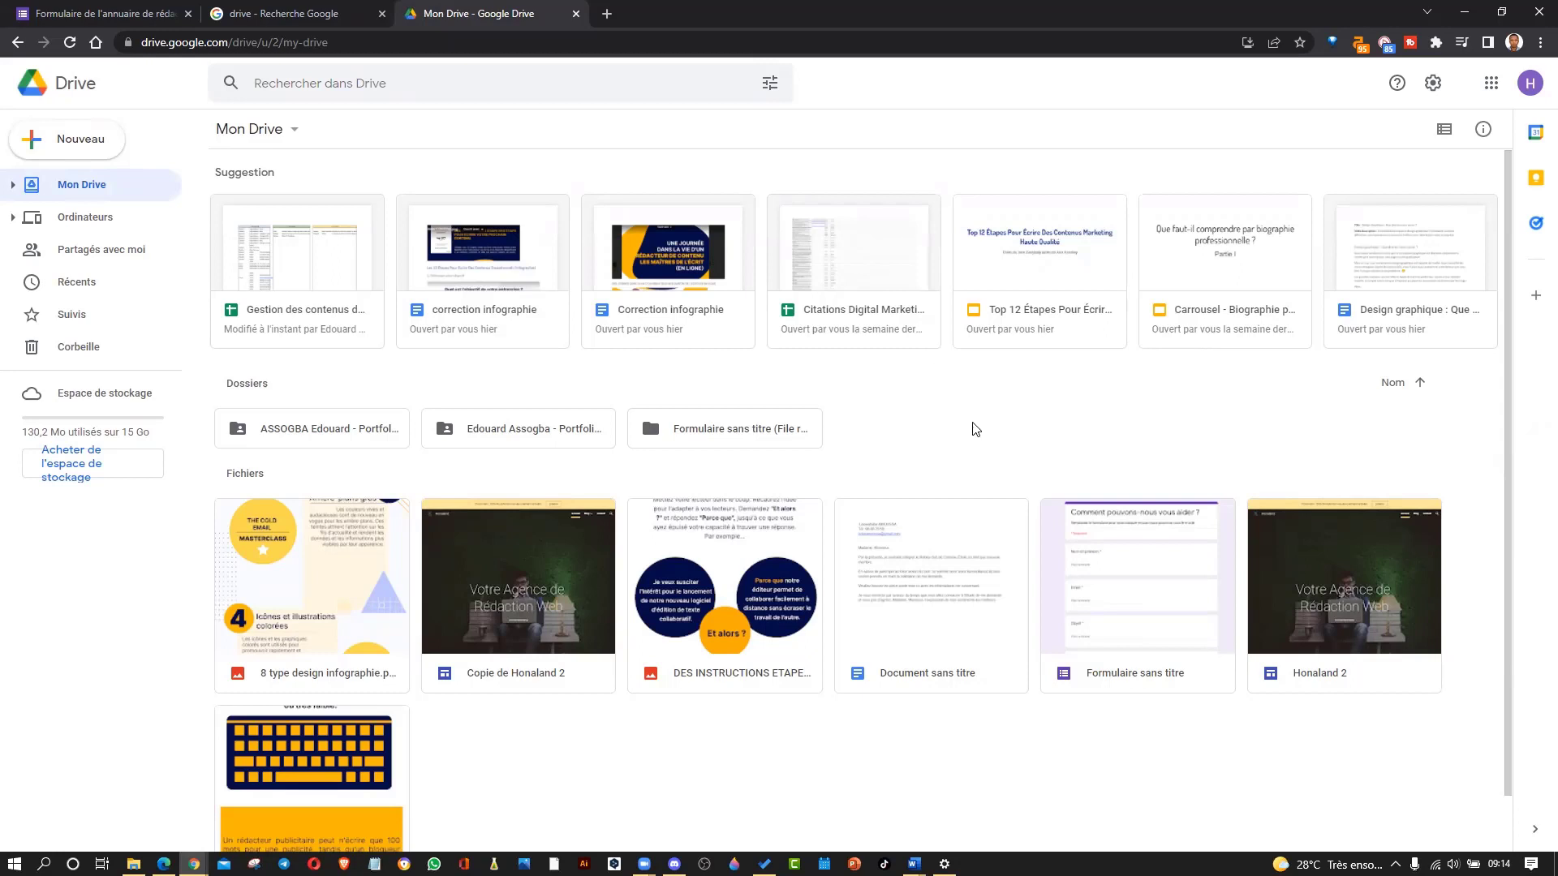
right_click(887, 426)
click(851, 391)
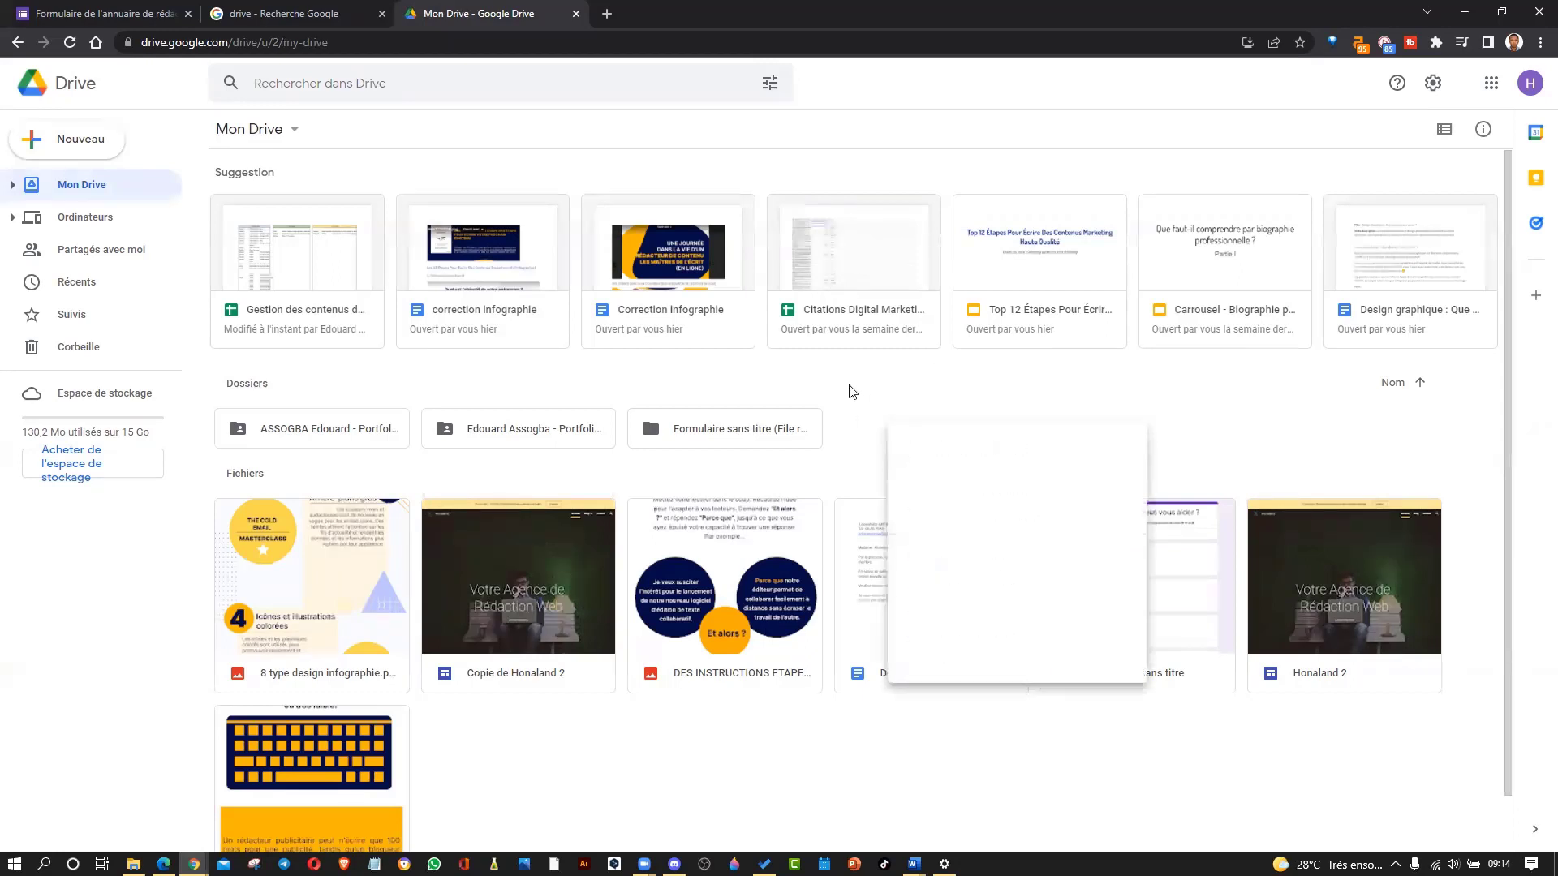
Cancel the Nouveau dossier dialog and bring up the portfolio folder's actions menu.
right_click(929, 415)
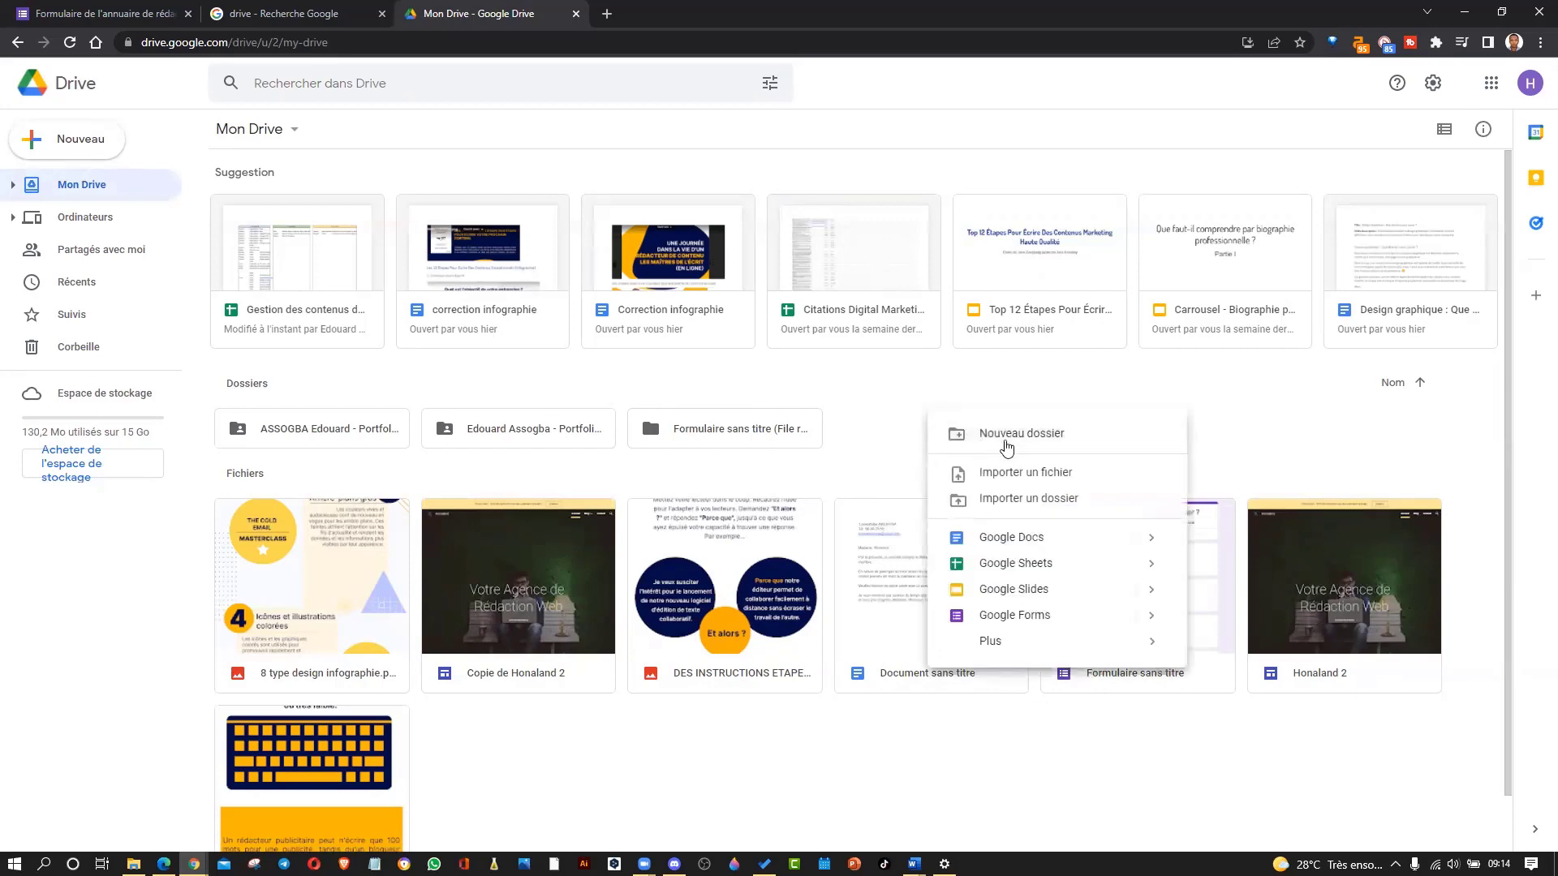
click(1005, 443)
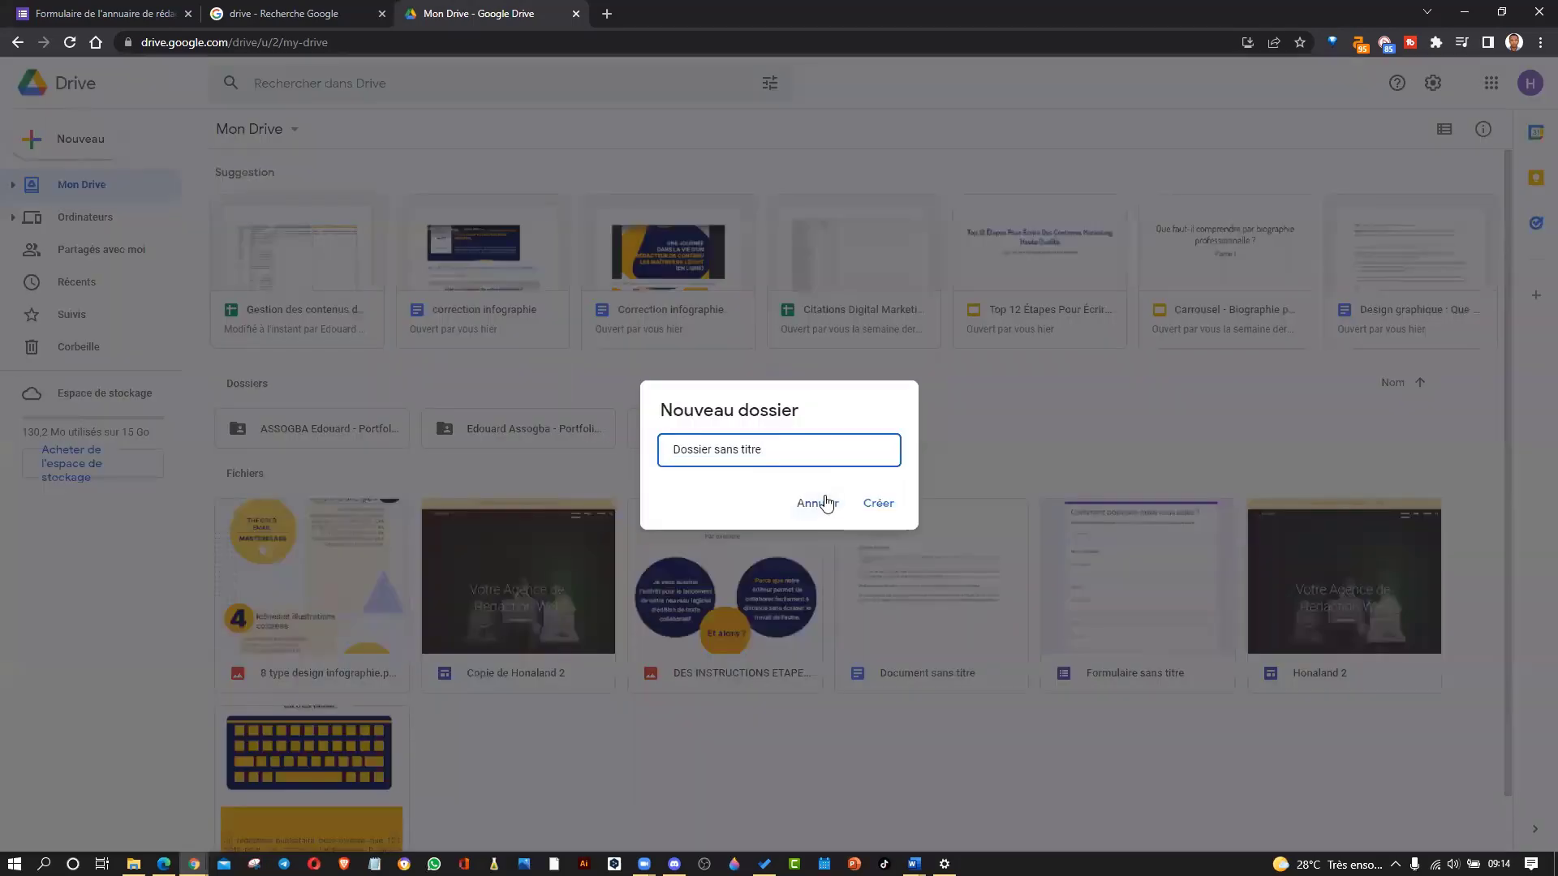
click(815, 503)
right_click(529, 433)
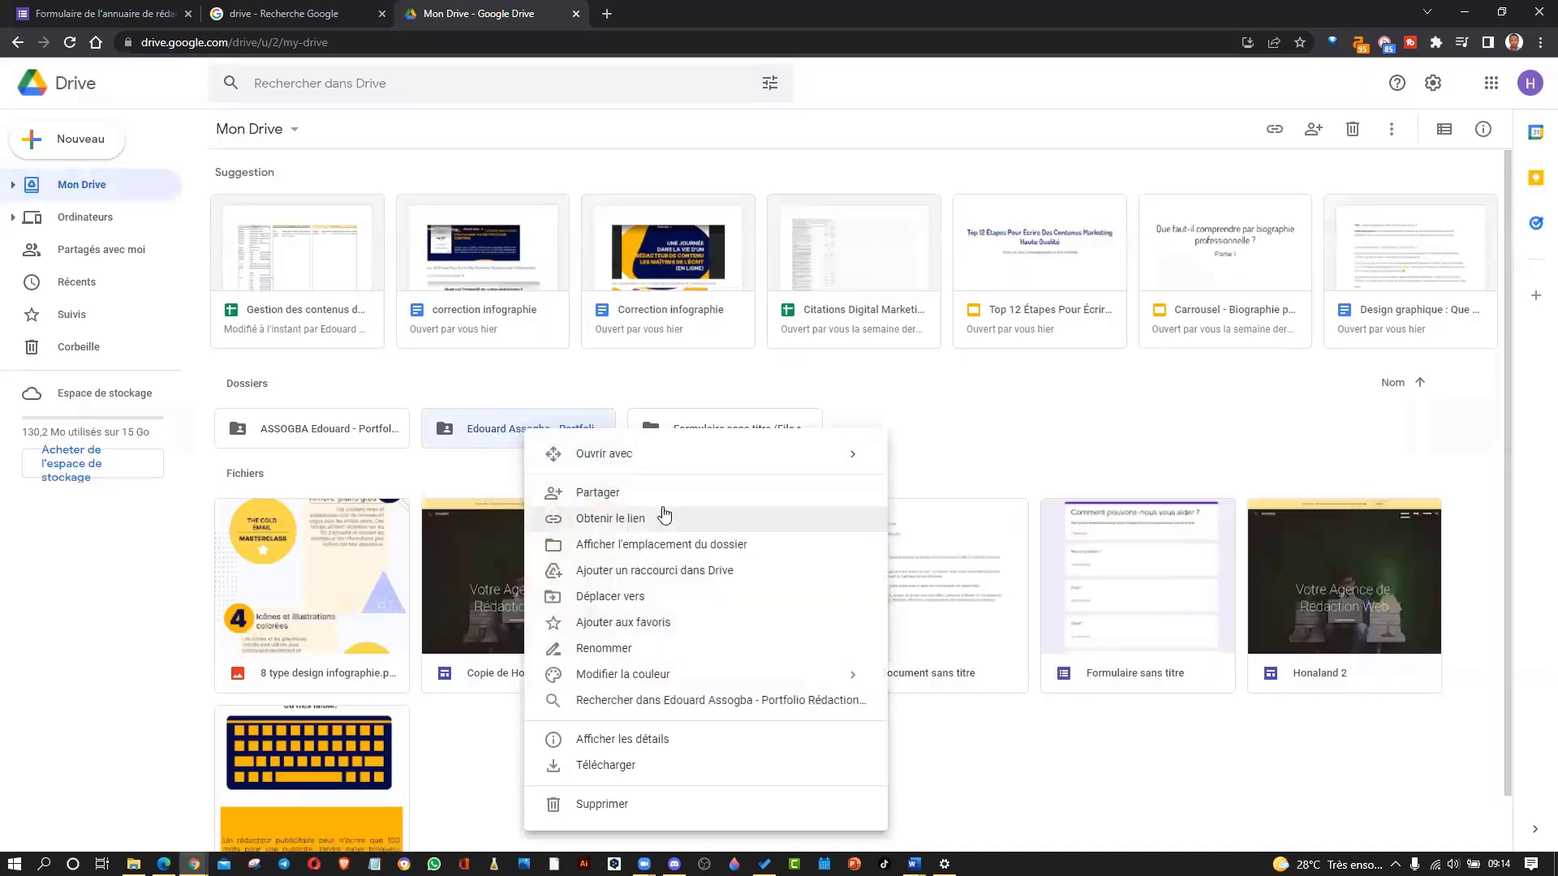
Rename the folder to the owner's name followed by 'Portfolio Rédaction web Honadi'.
click(608, 649)
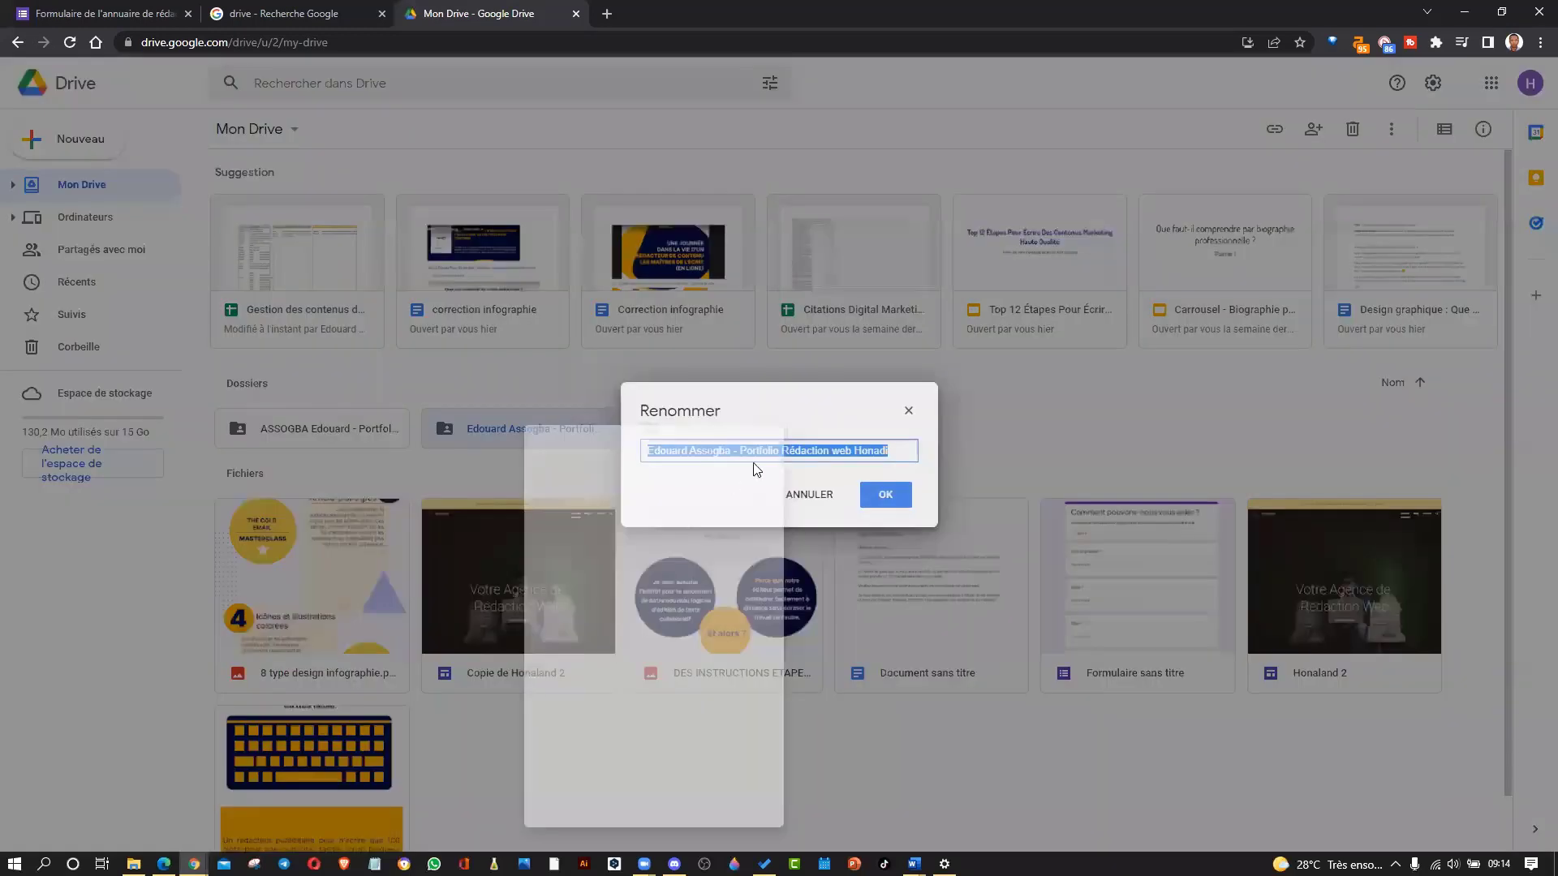
click(649, 453)
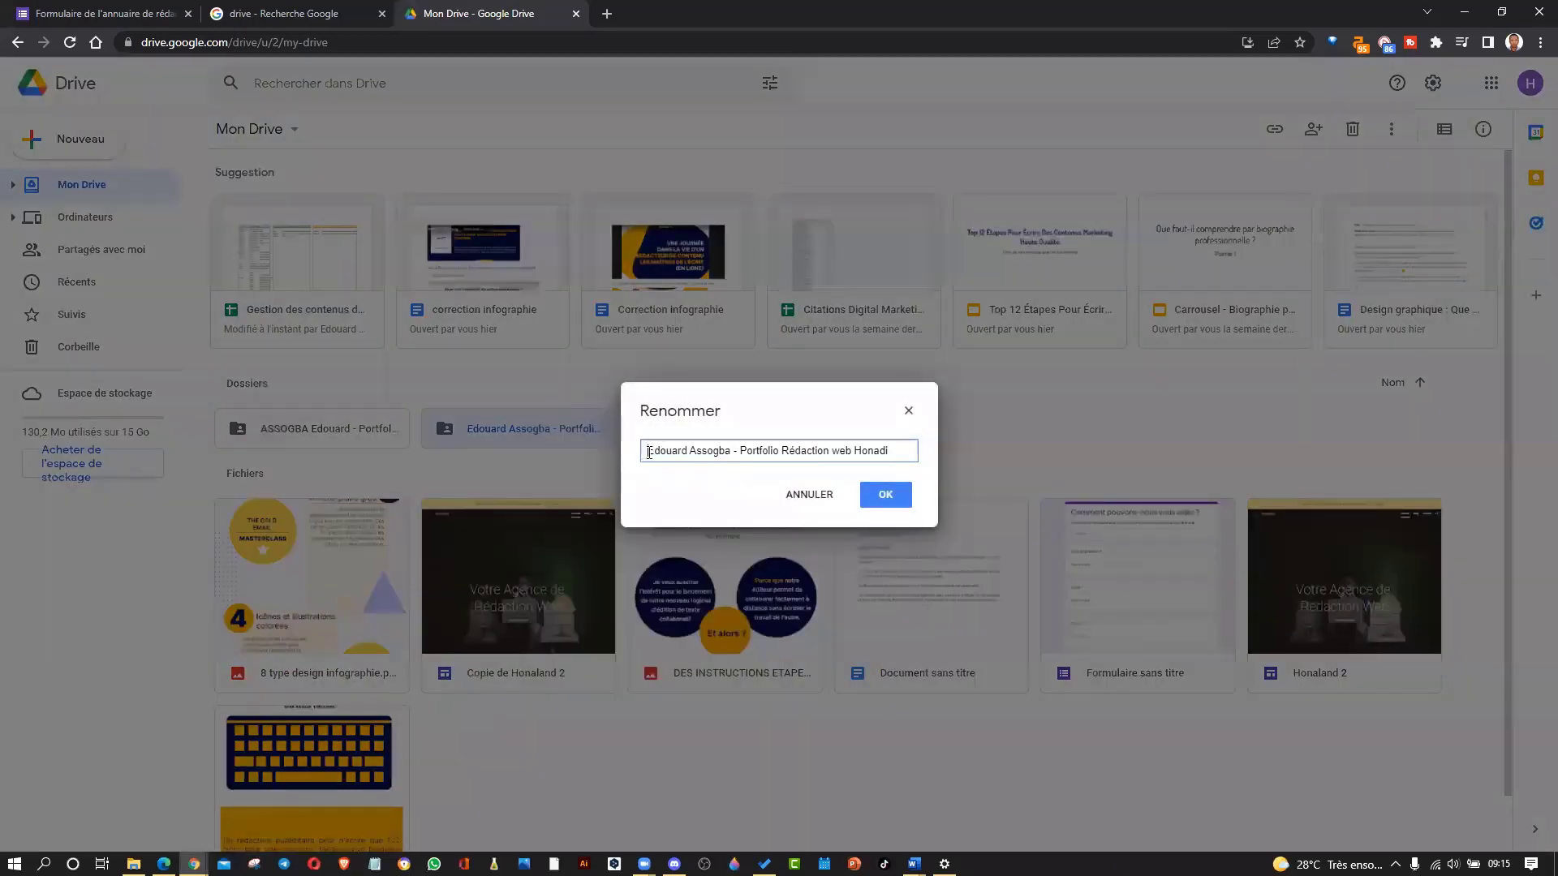
drag(649, 453, 744, 453)
click(858, 451)
drag(892, 451, 738, 452)
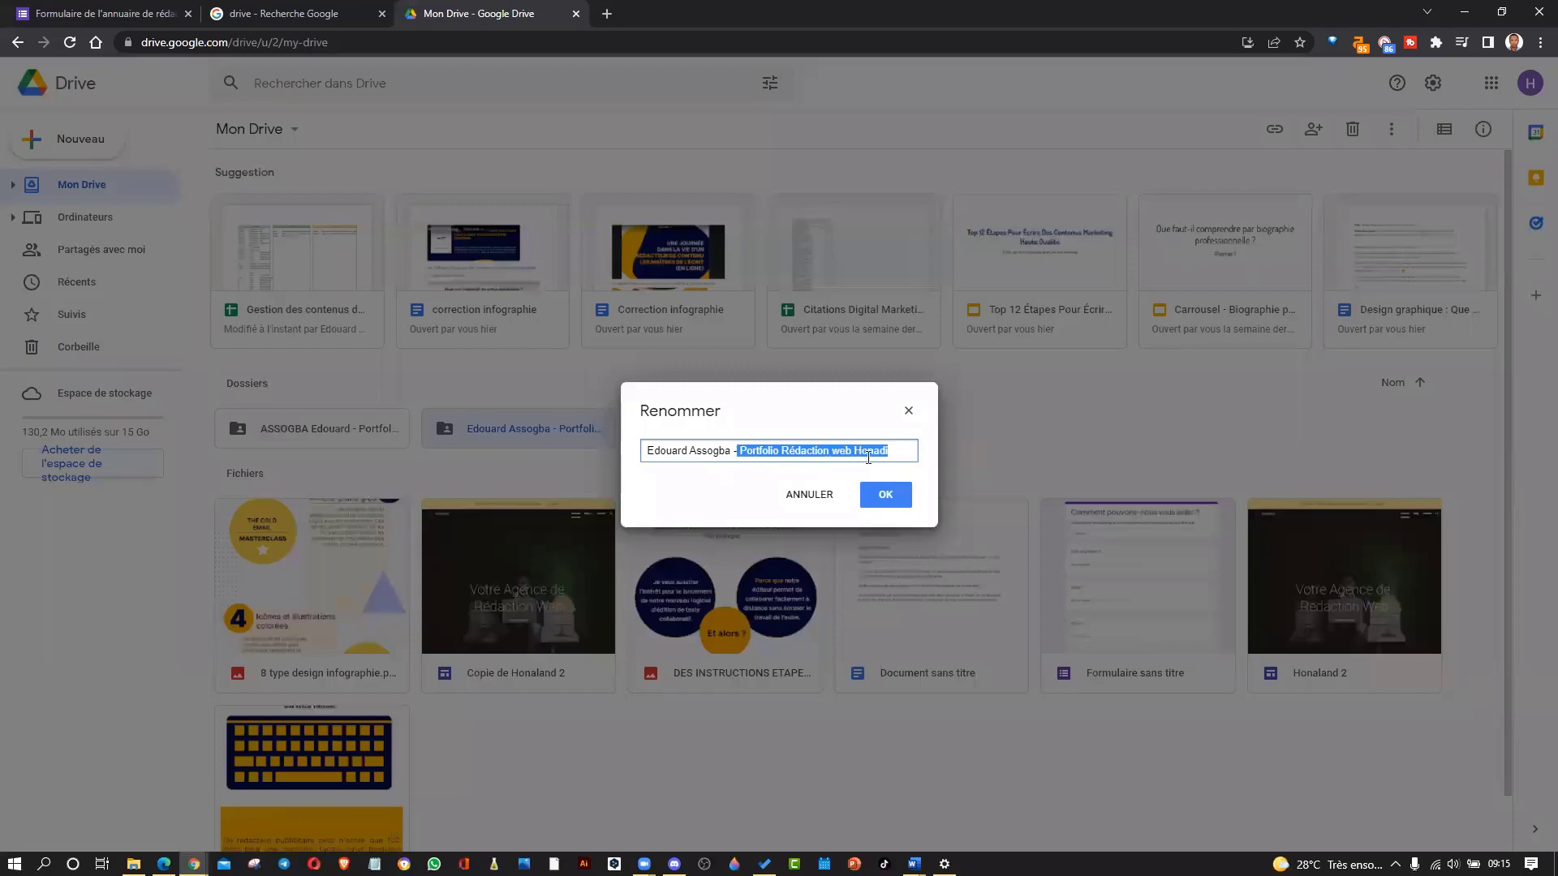
click(884, 493)
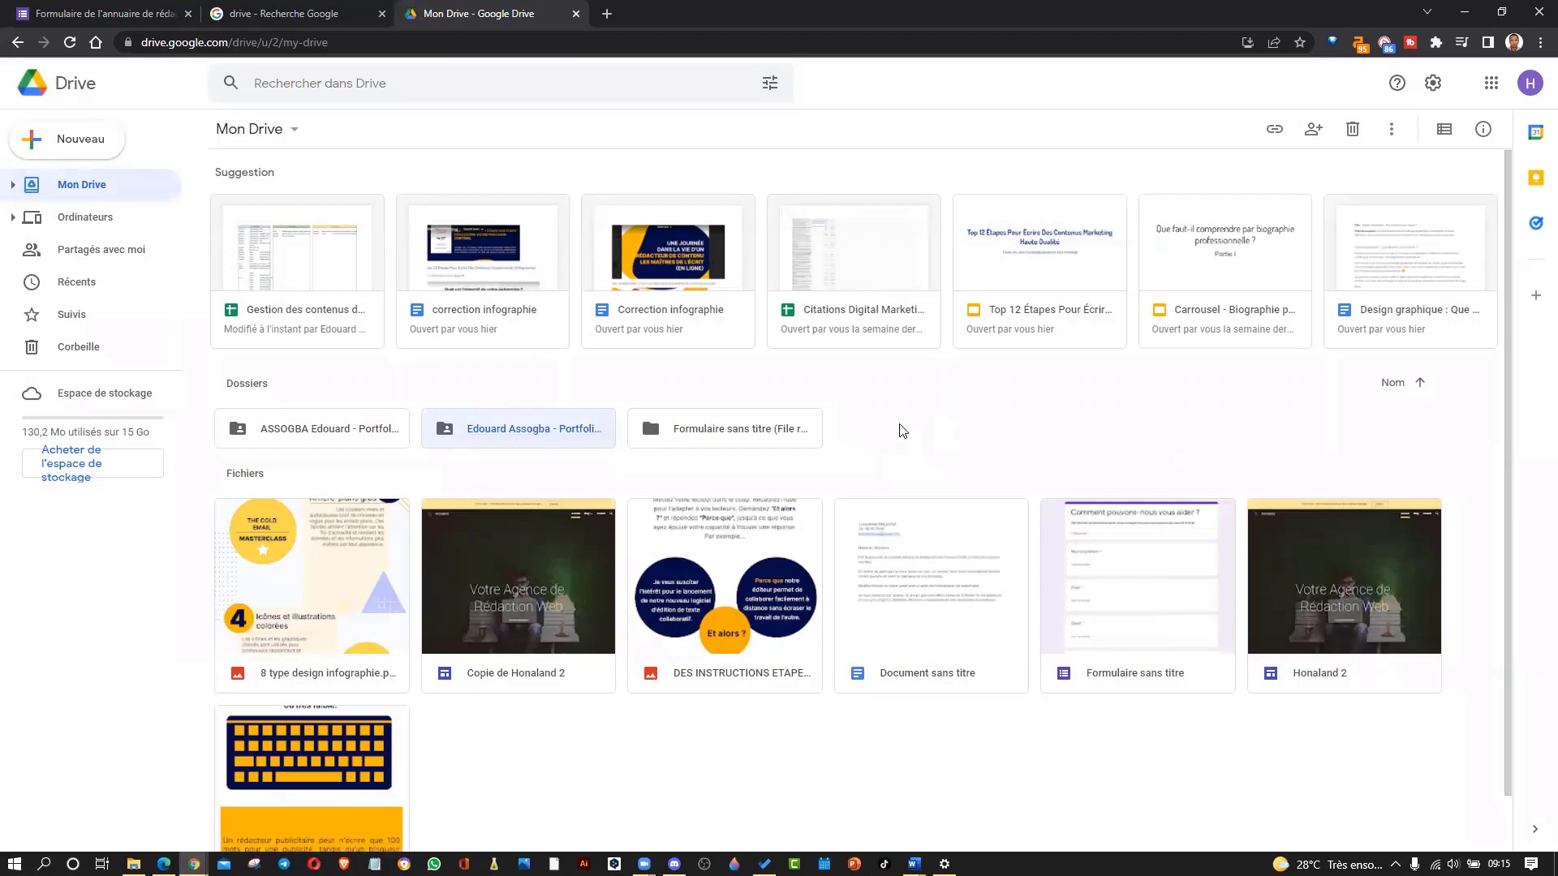
Open the portfolio folder and select its cv132.pdf and sample article files.
double_click(536, 428)
click(325, 233)
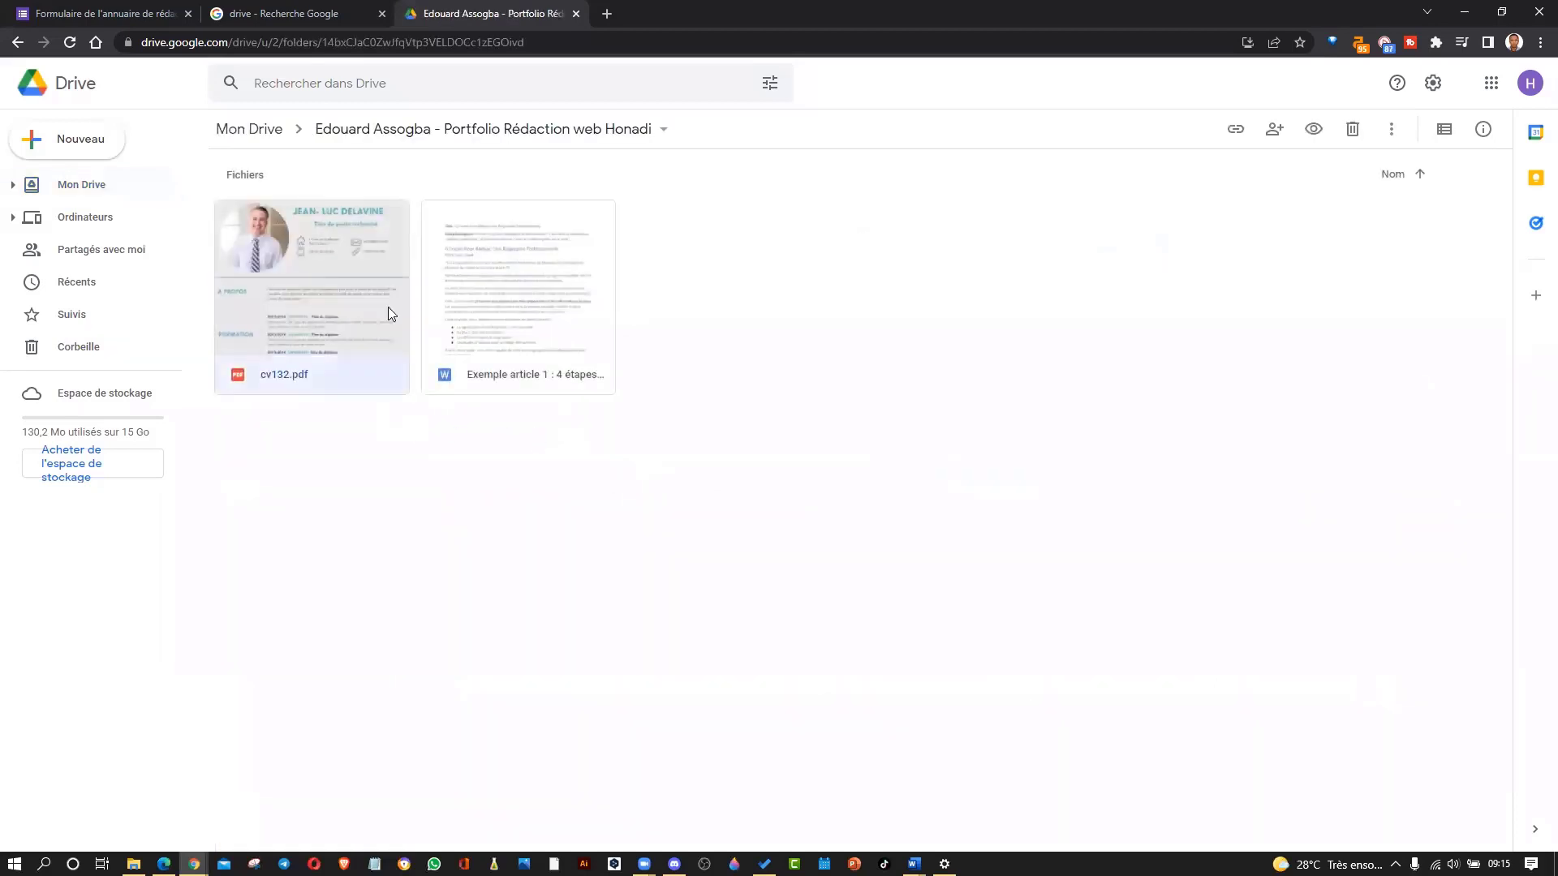
click(580, 269)
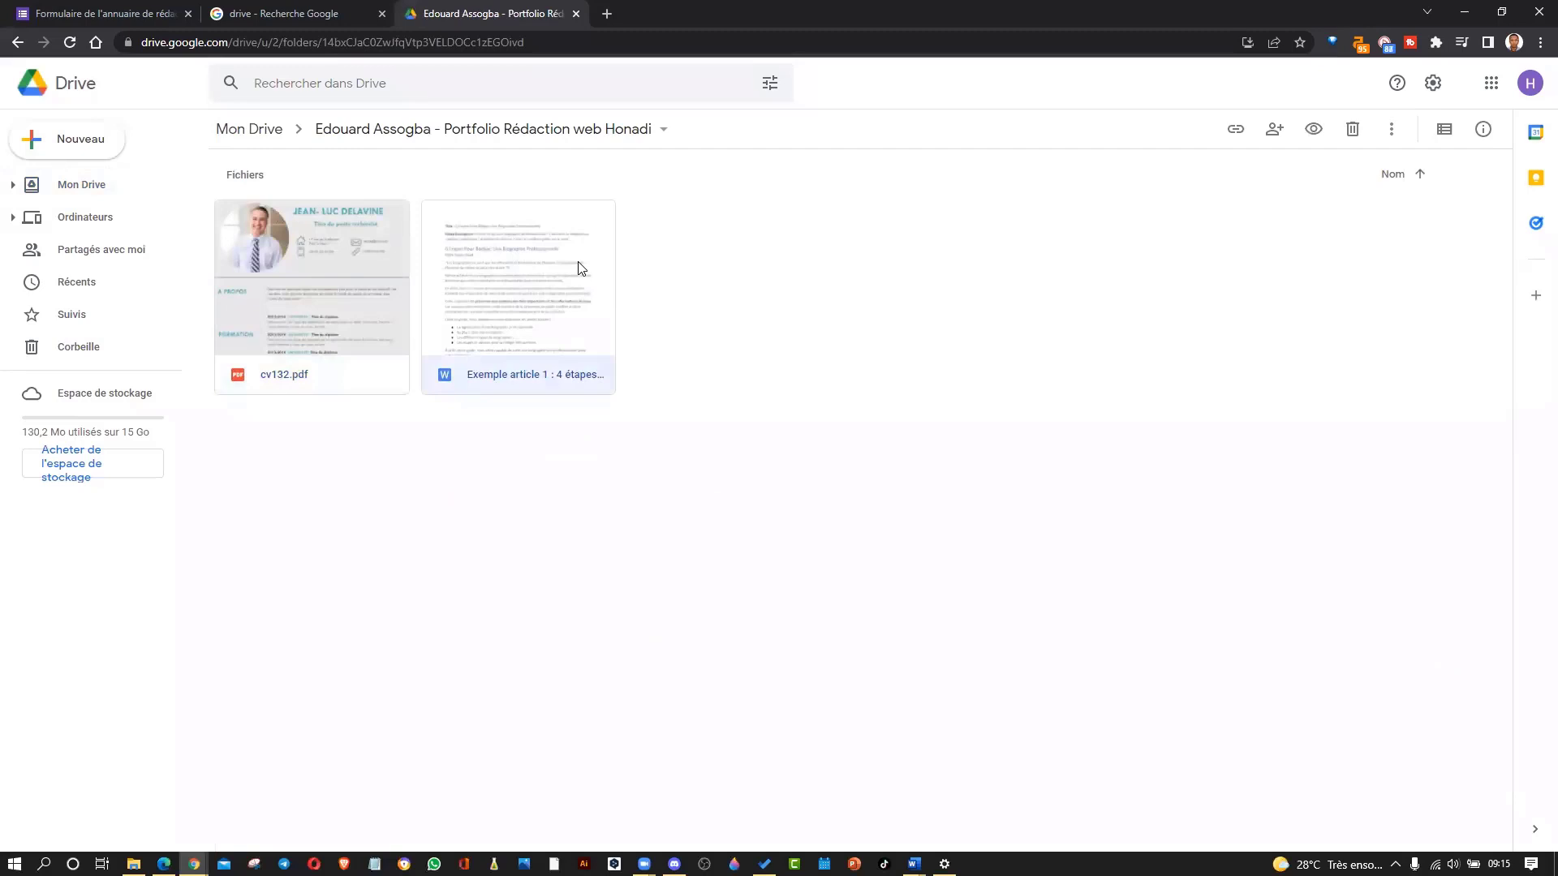
Preview cv132.pdf through both pages, then close the preview.
double_click(365, 300)
scroll(747, 452, down, 3)
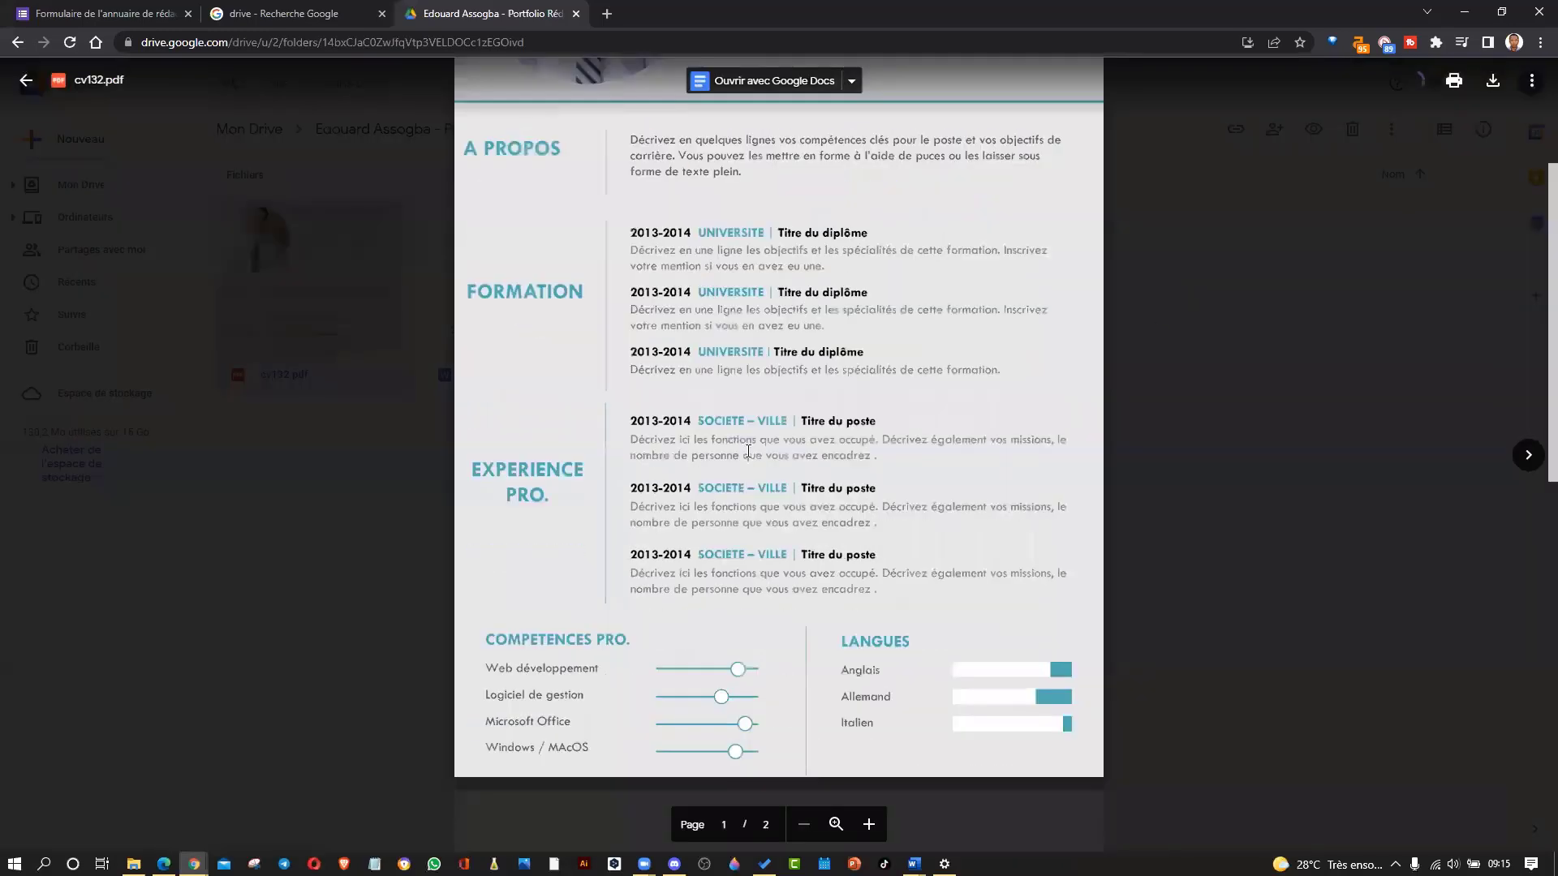
scroll(747, 452, down, 5)
scroll(746, 447, up, 8)
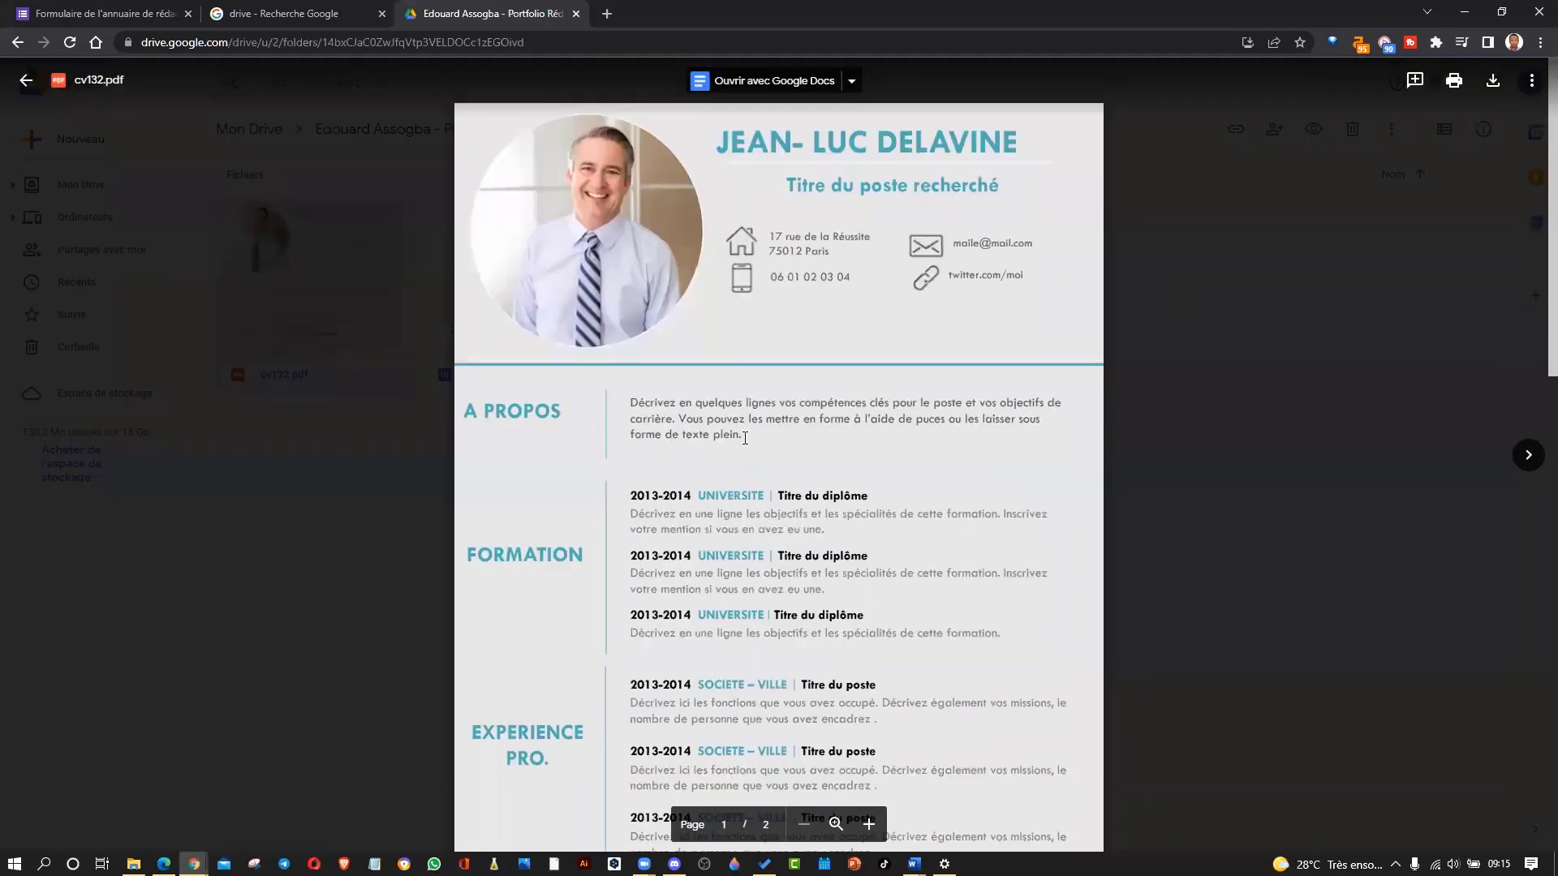
scroll(745, 438, down, 10)
scroll(744, 438, up, 10)
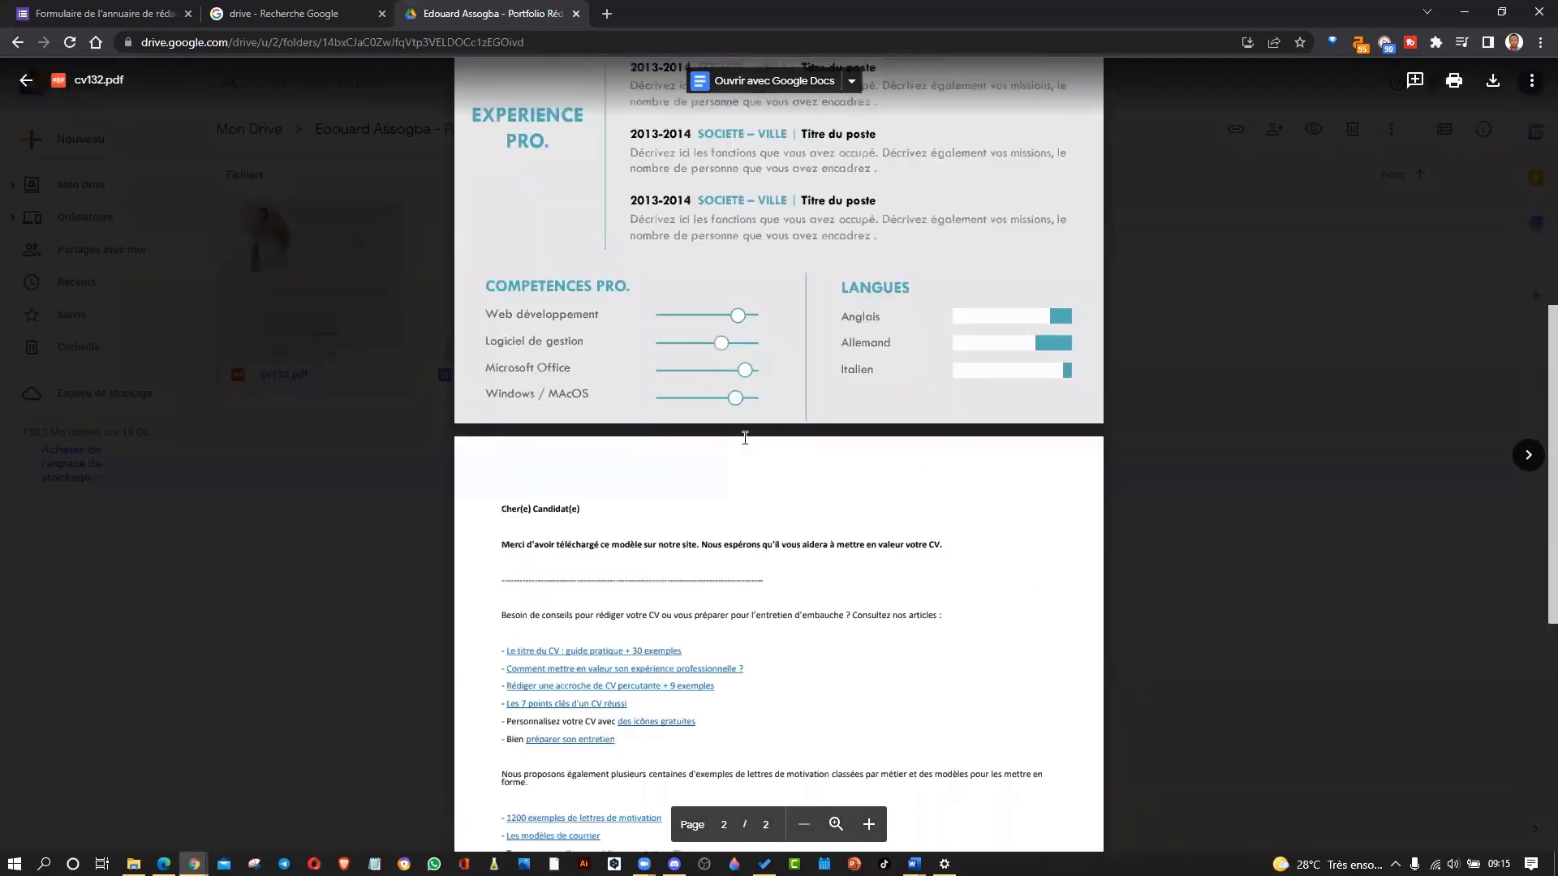
scroll(745, 438, up, 1)
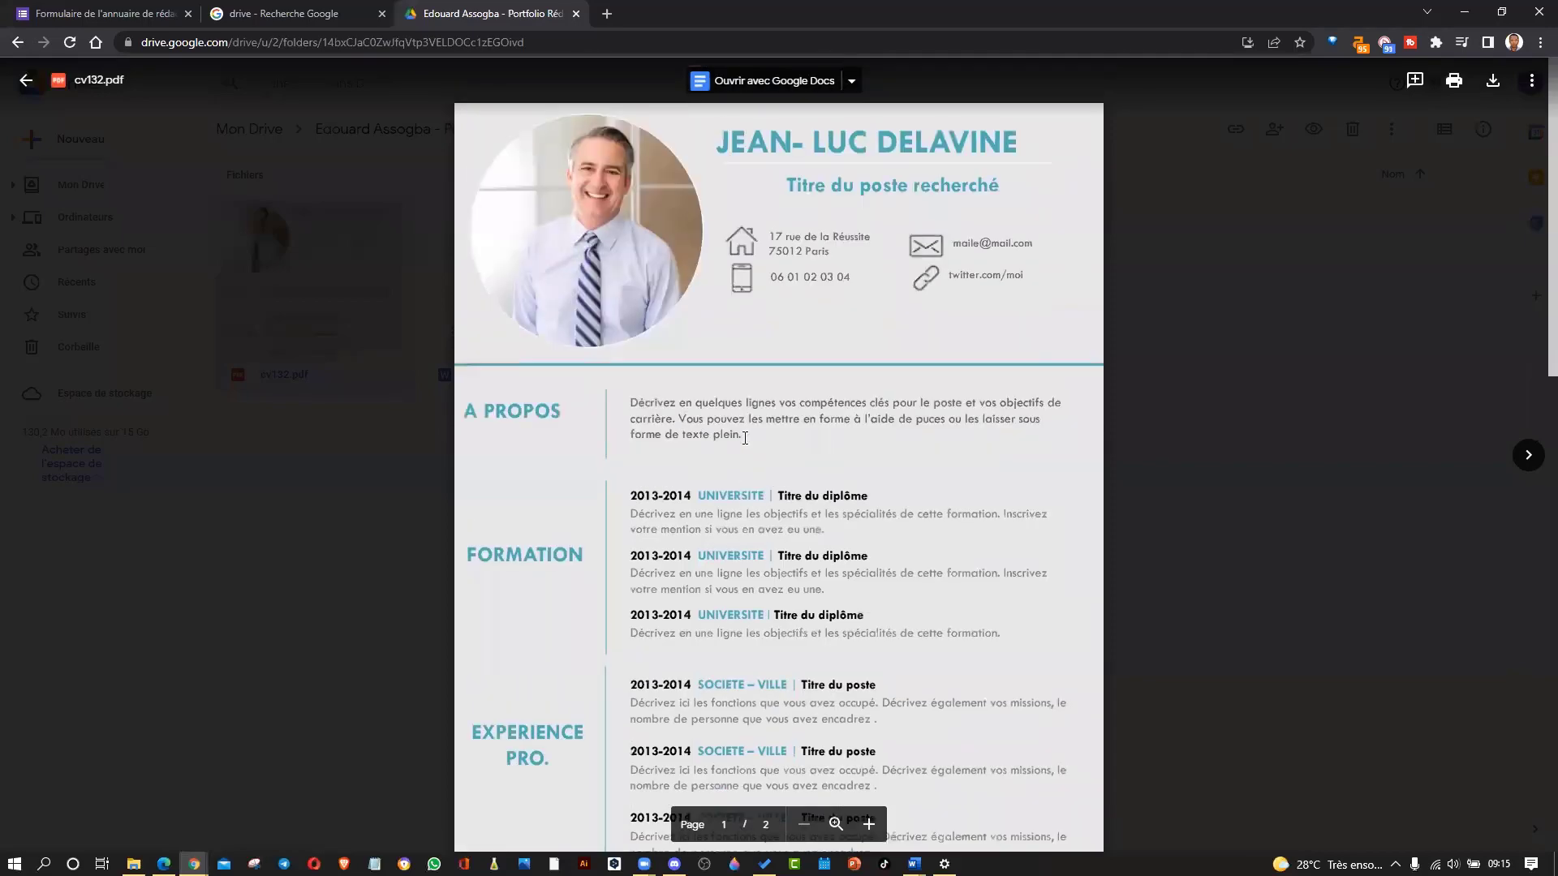
scroll(745, 438, down, 8)
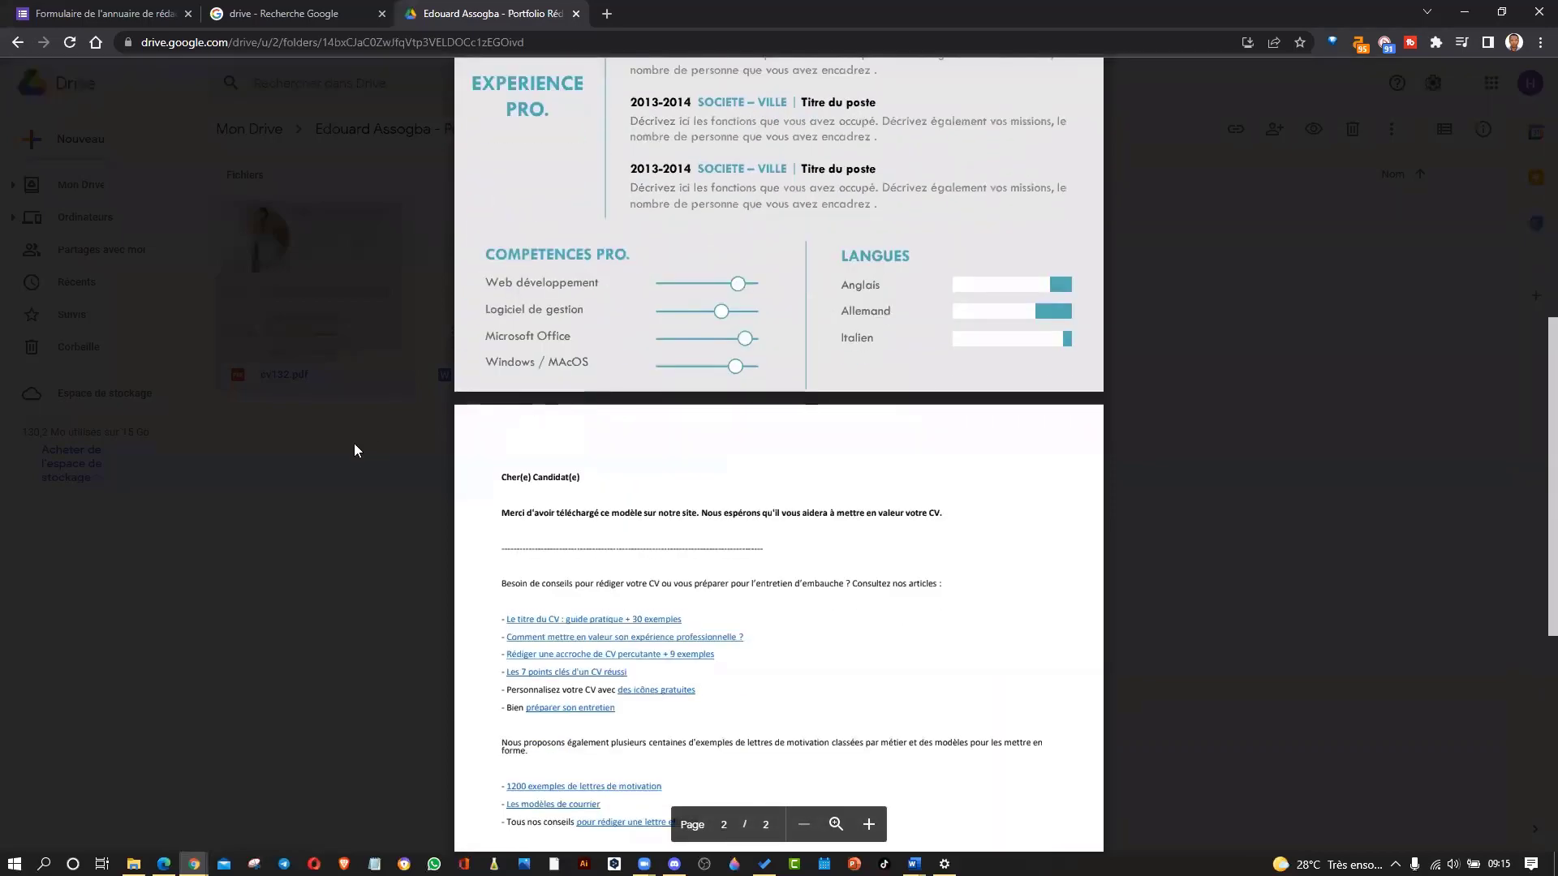
click(242, 464)
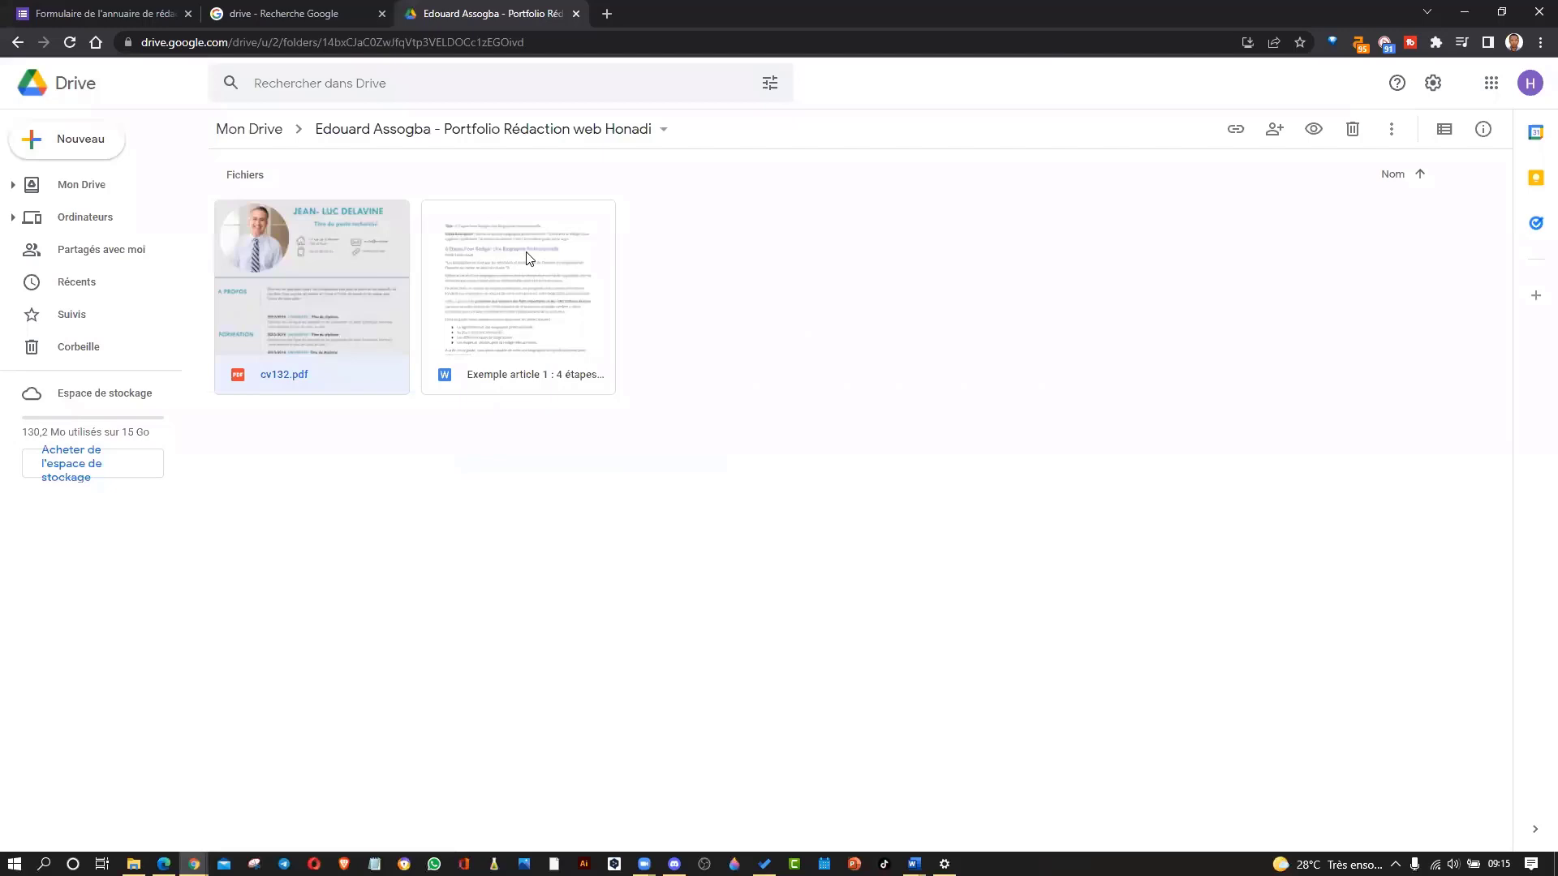
Check Exemple article 1 in Docs, then drag both Word articles and cv132 from Honaland into Drive.
double_click(527, 258)
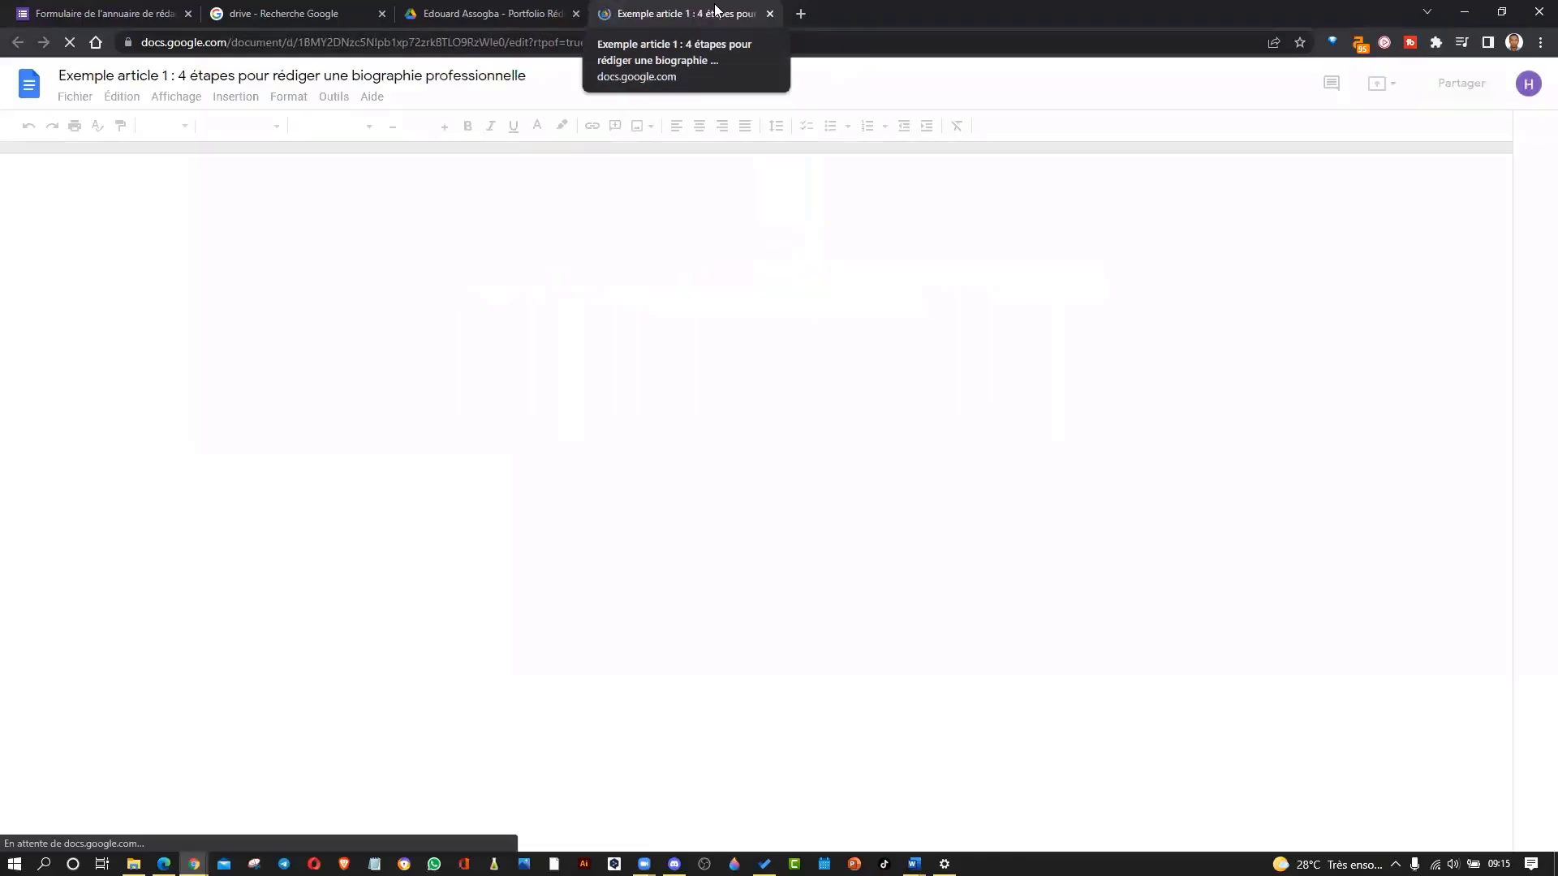
click(769, 14)
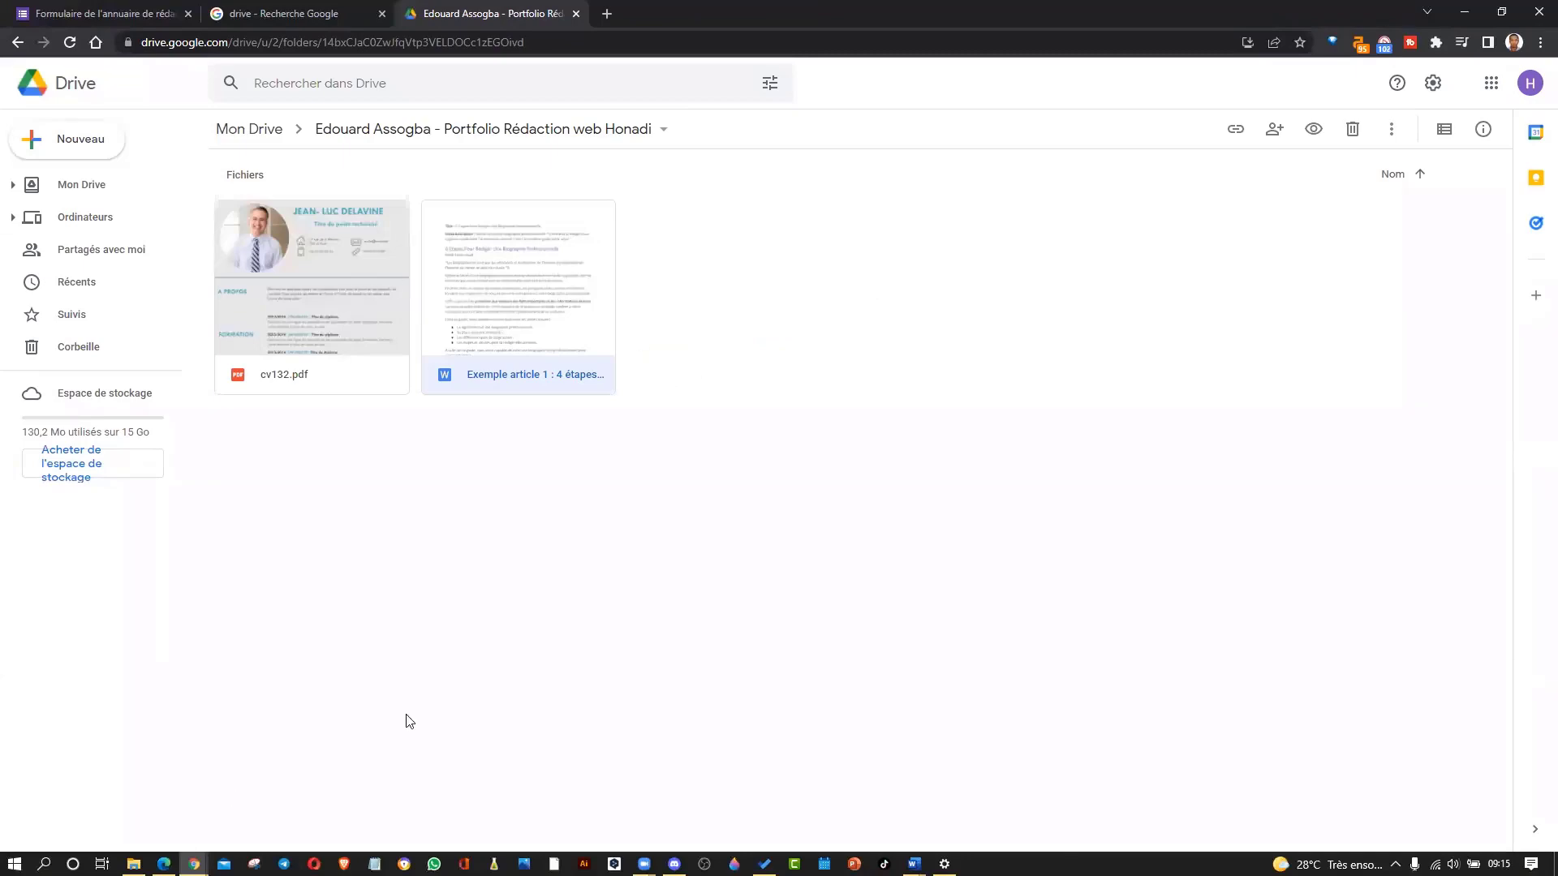
click(134, 864)
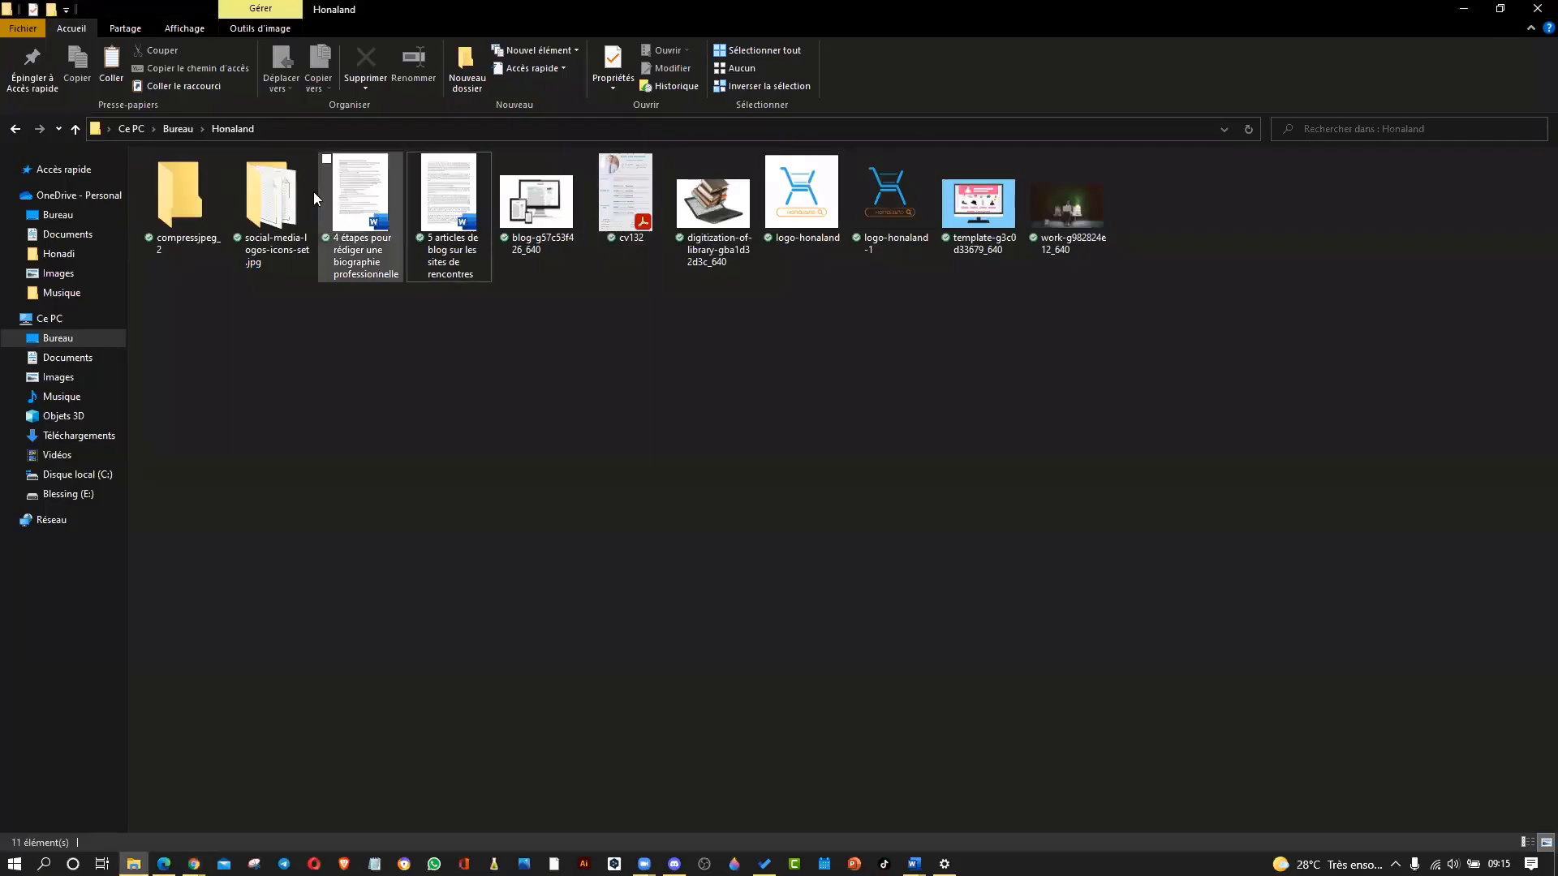
click(436, 189)
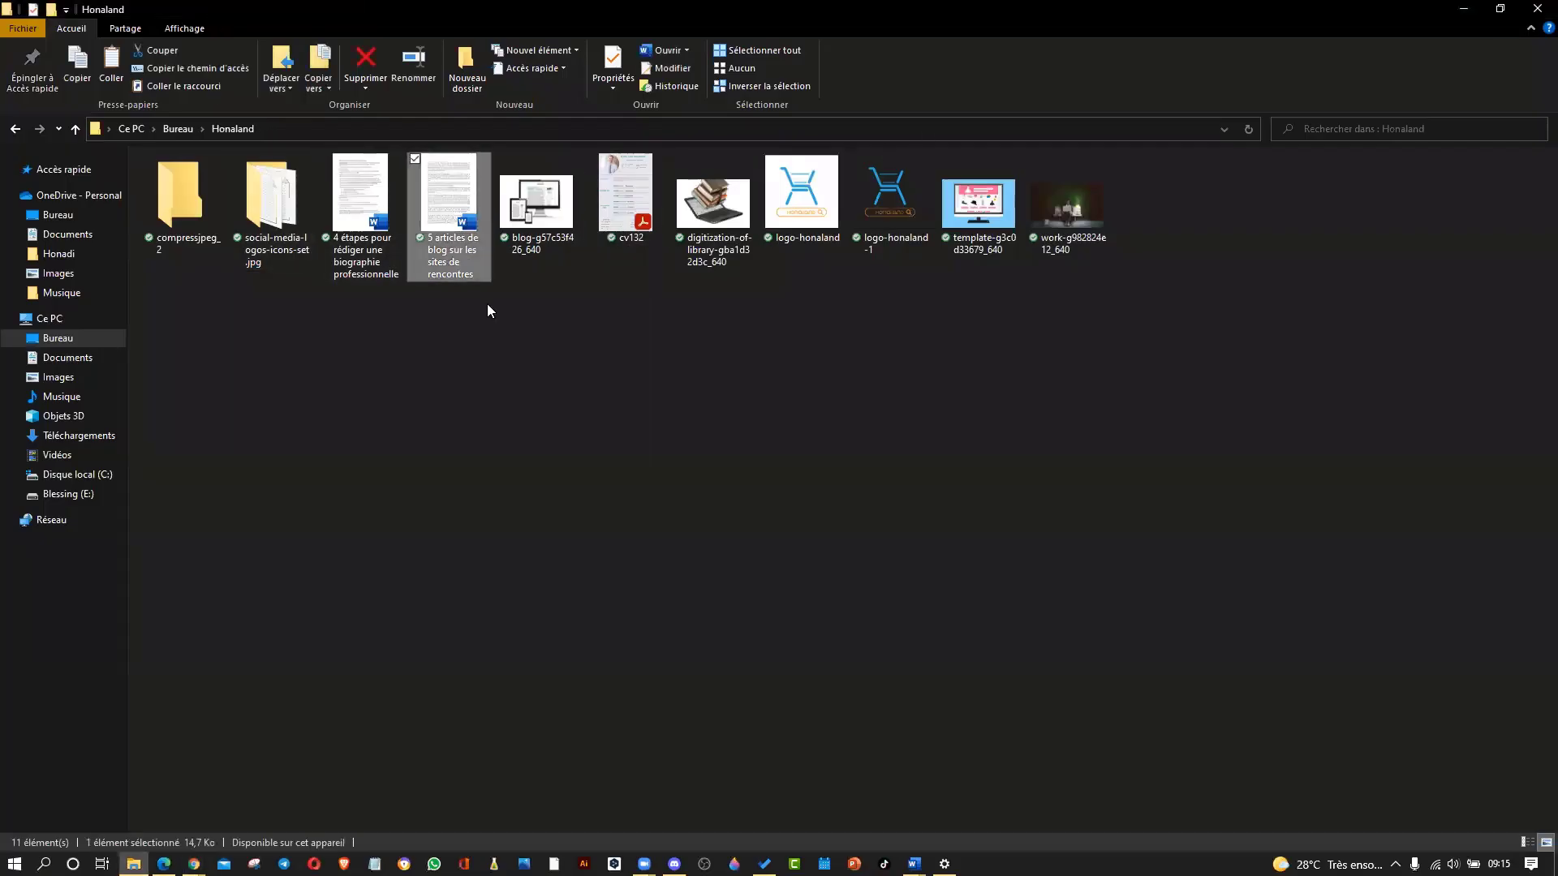
ctrl+click(357, 199)
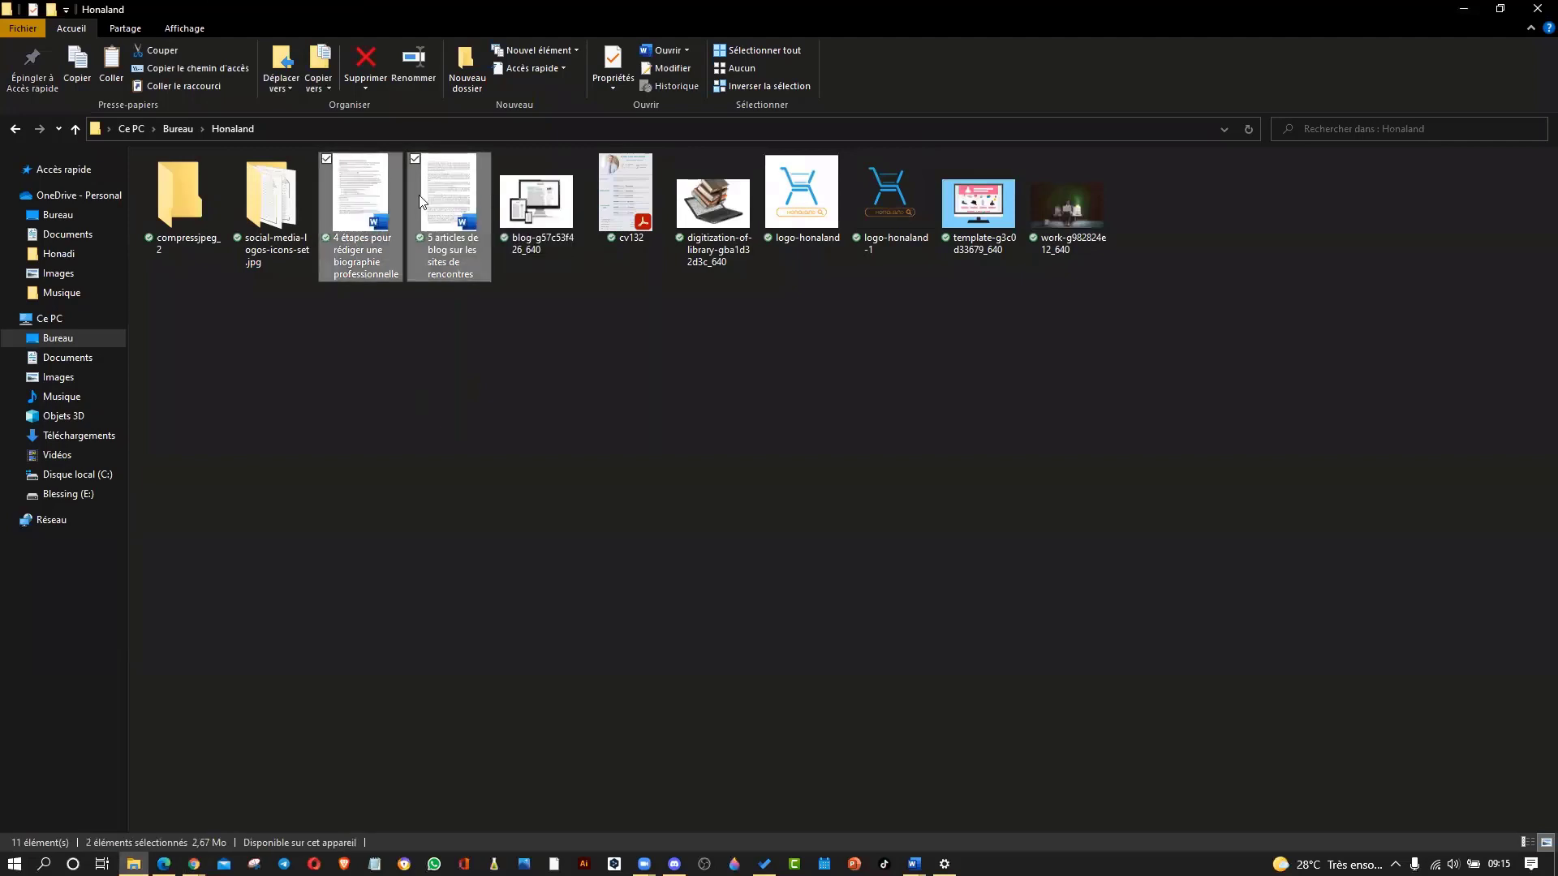
ctrl+click(623, 187)
drag(386, 181, 809, 247)
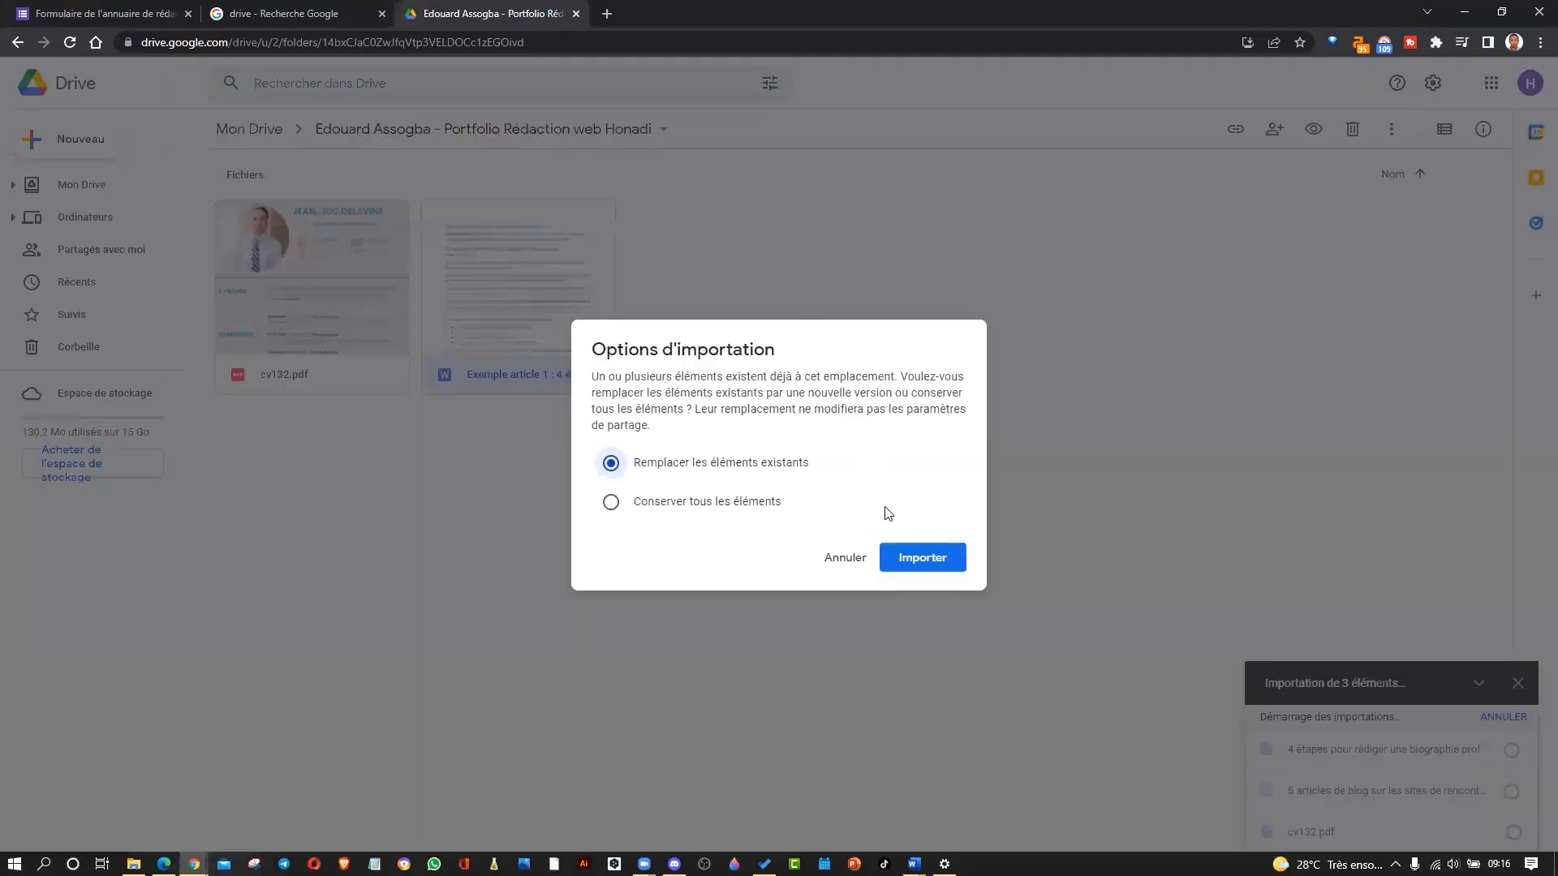
Upload the three files with 'Remplacer les éléments existants' so cv132.pdf becomes version 2.
click(715, 511)
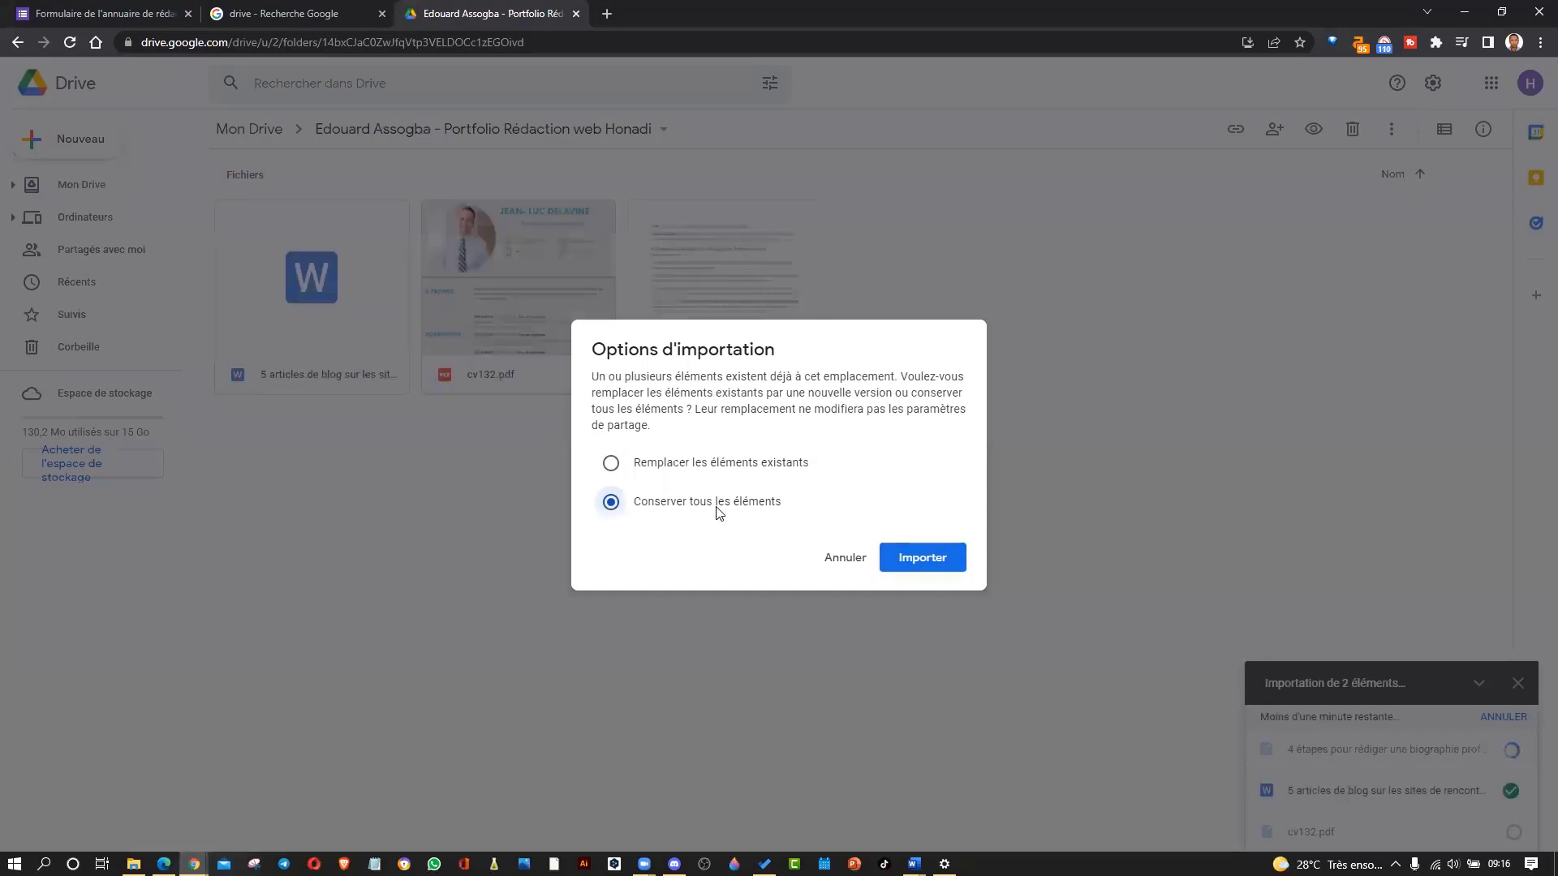
click(699, 461)
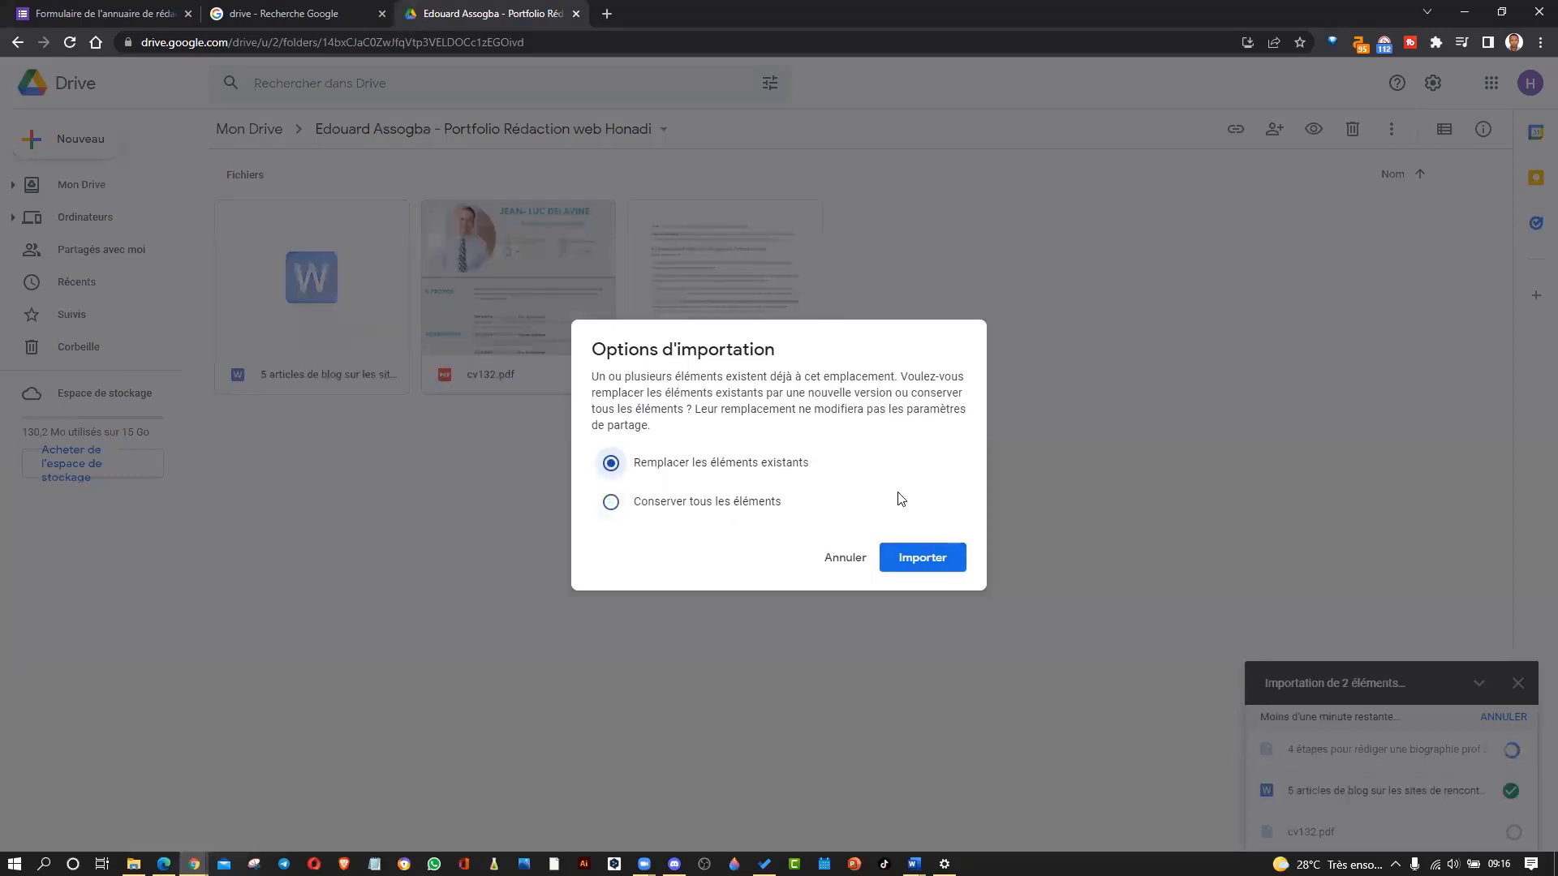
key(Return)
click(879, 455)
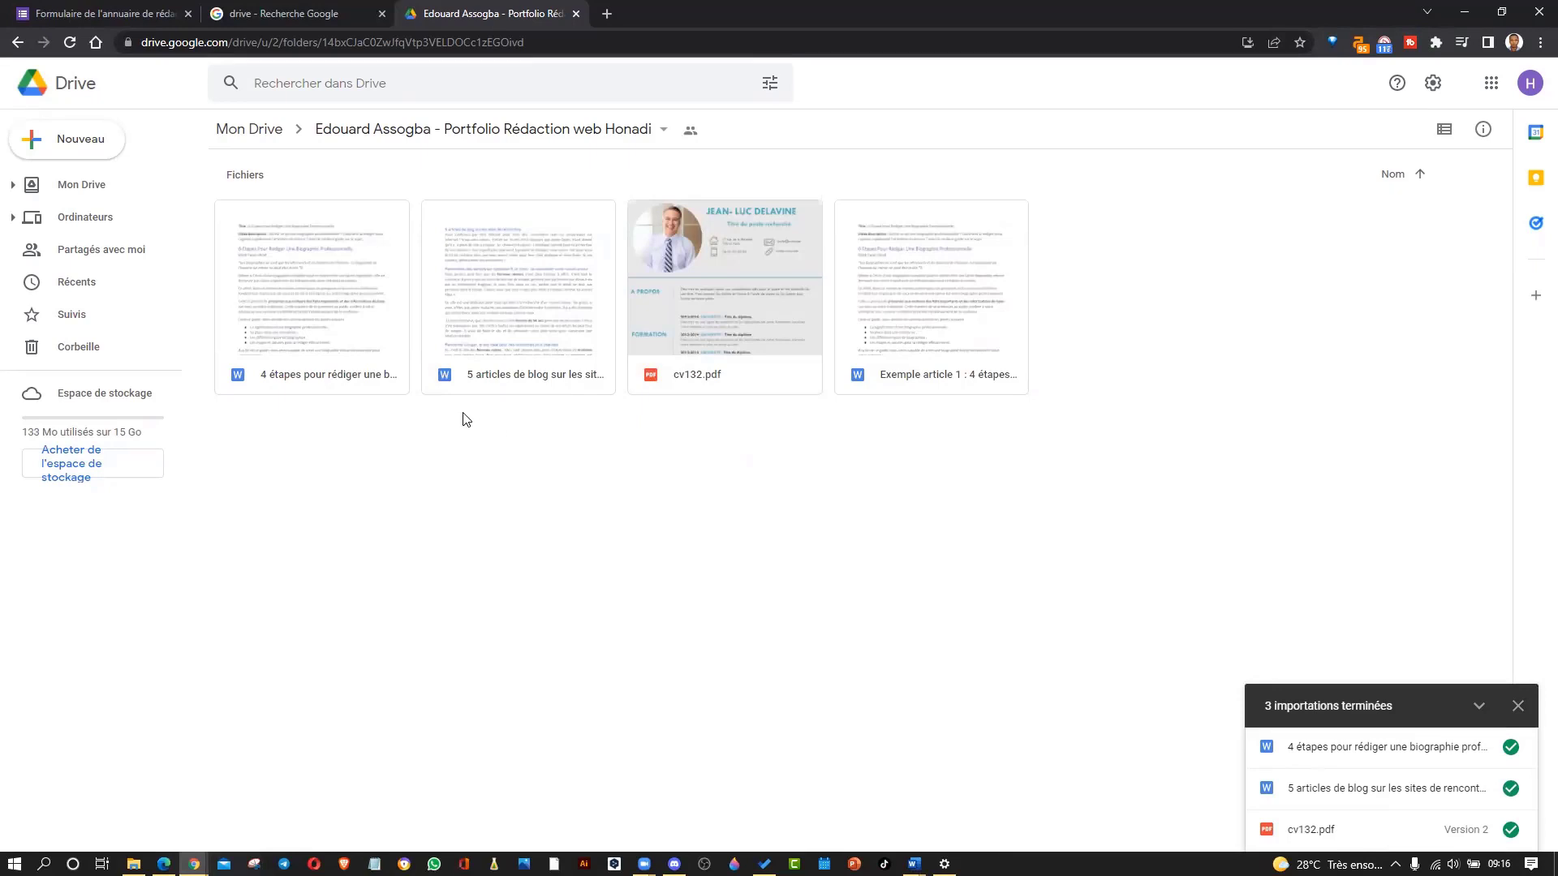
click(364, 296)
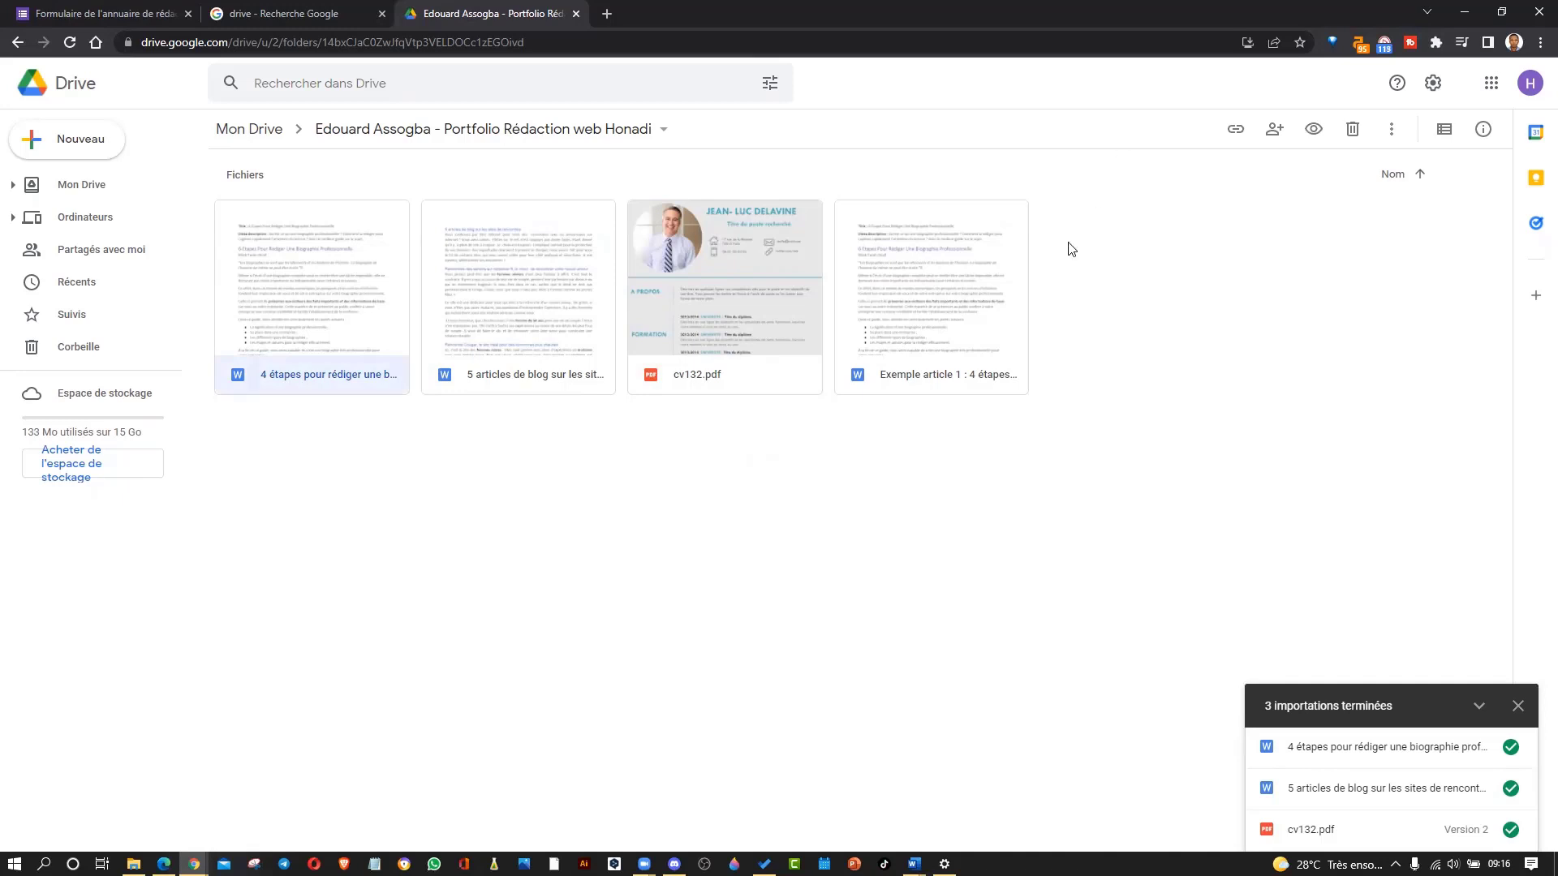
right_click(1105, 264)
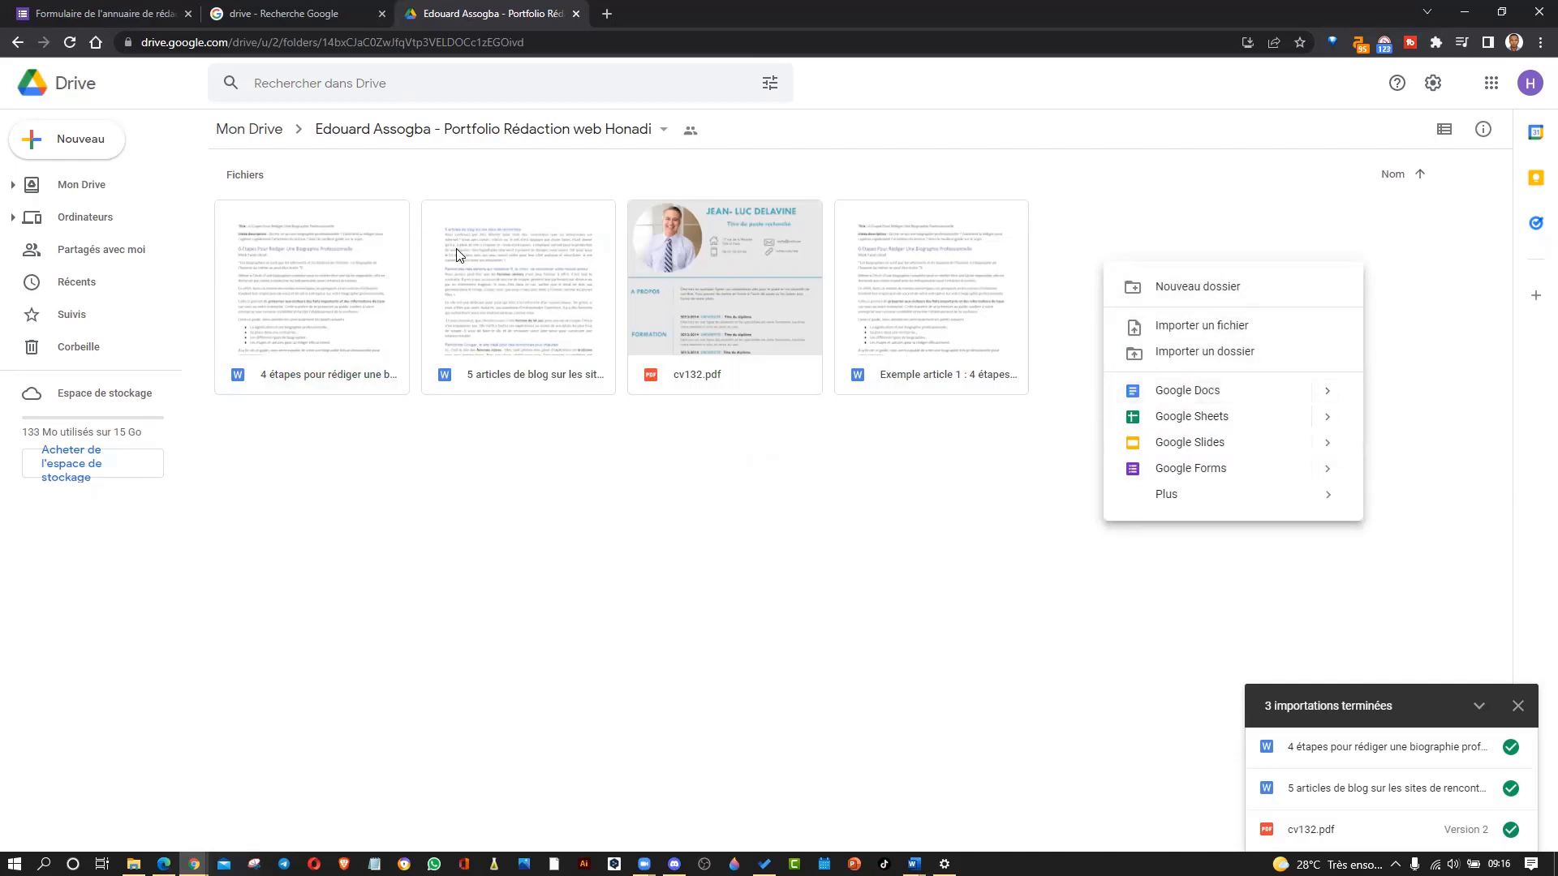
click(546, 442)
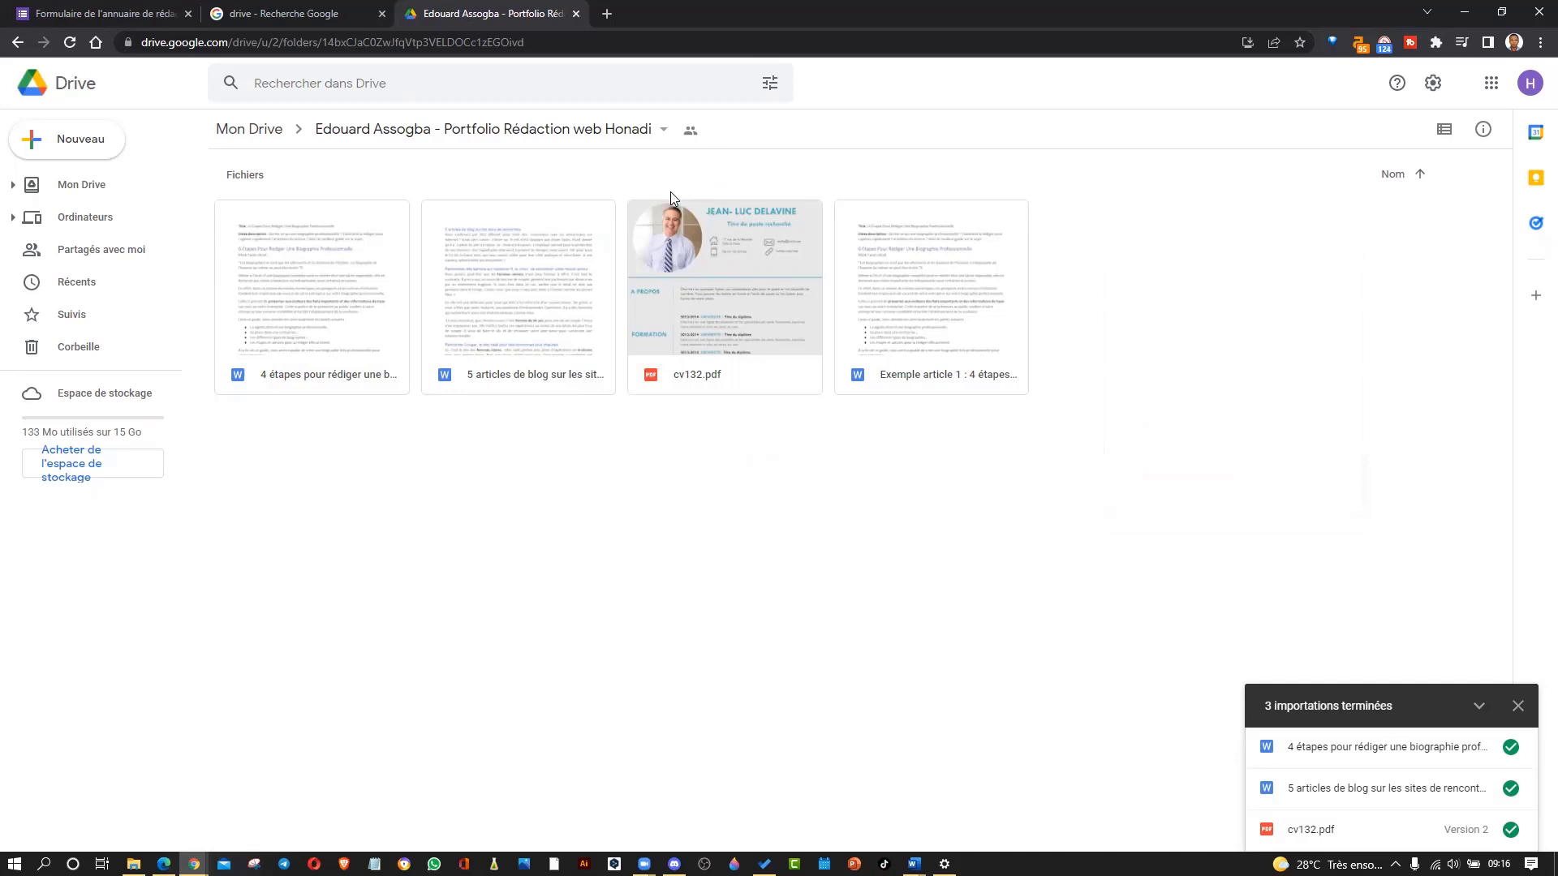
Open the folder's sharing settings and expand the Obtenir le lien section.
click(691, 133)
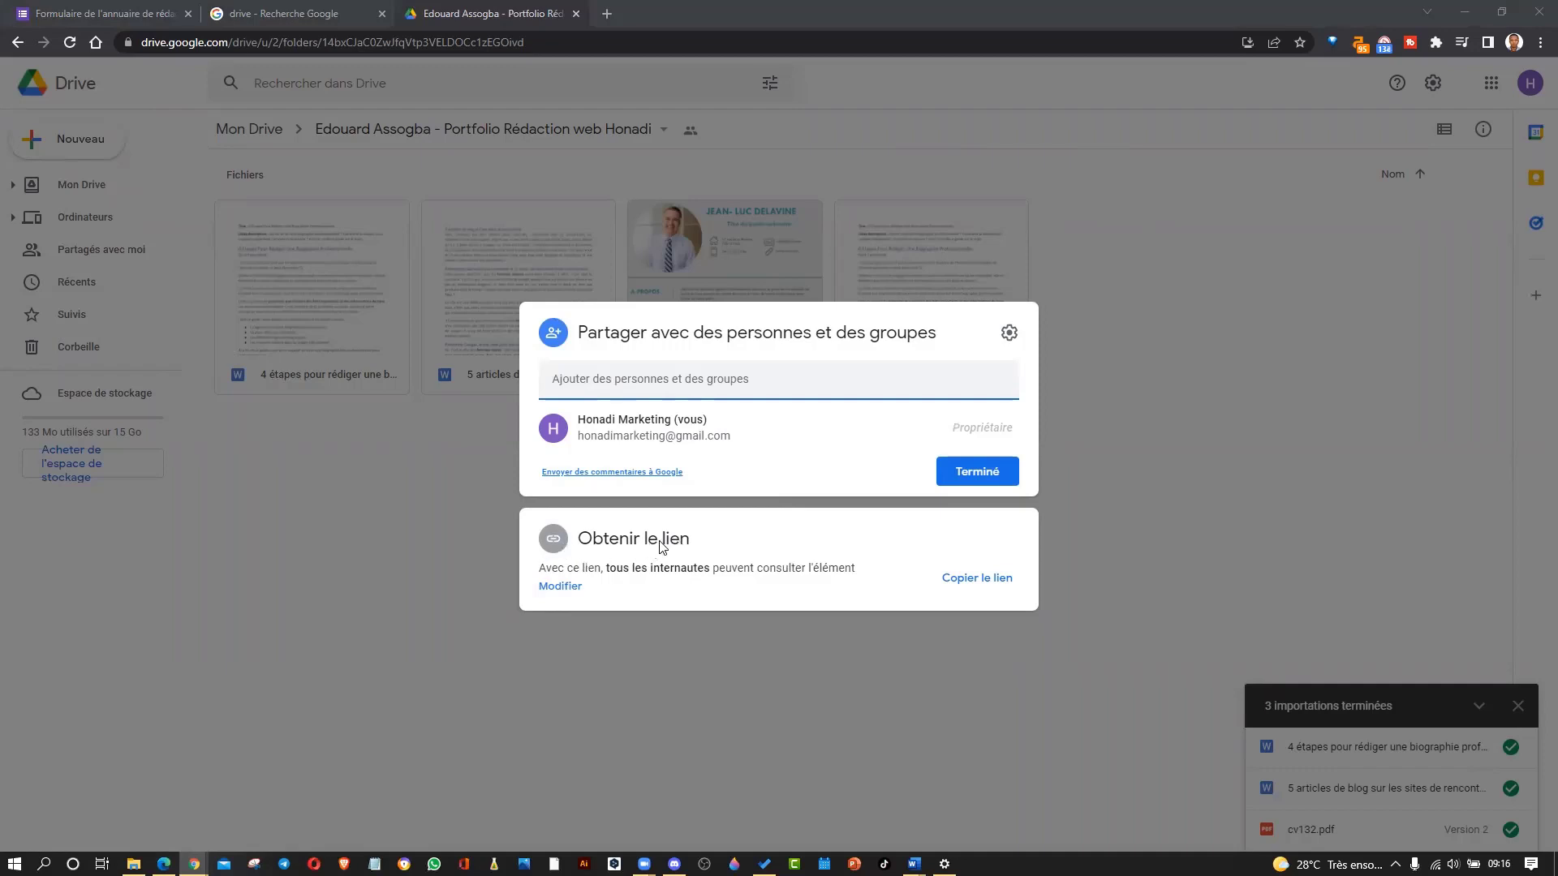
click(561, 587)
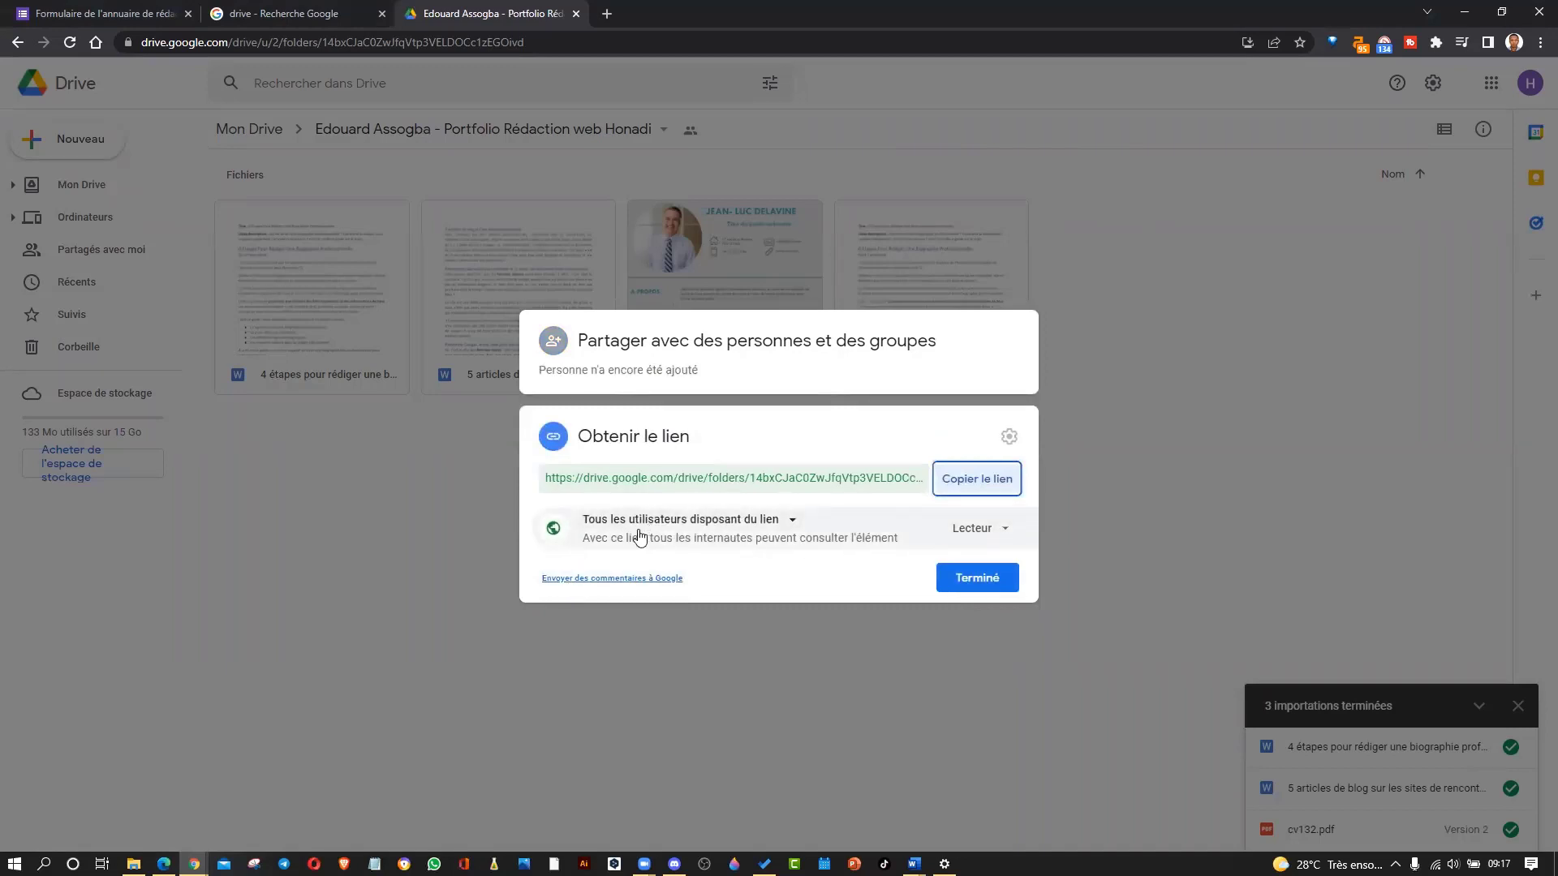
click(986, 529)
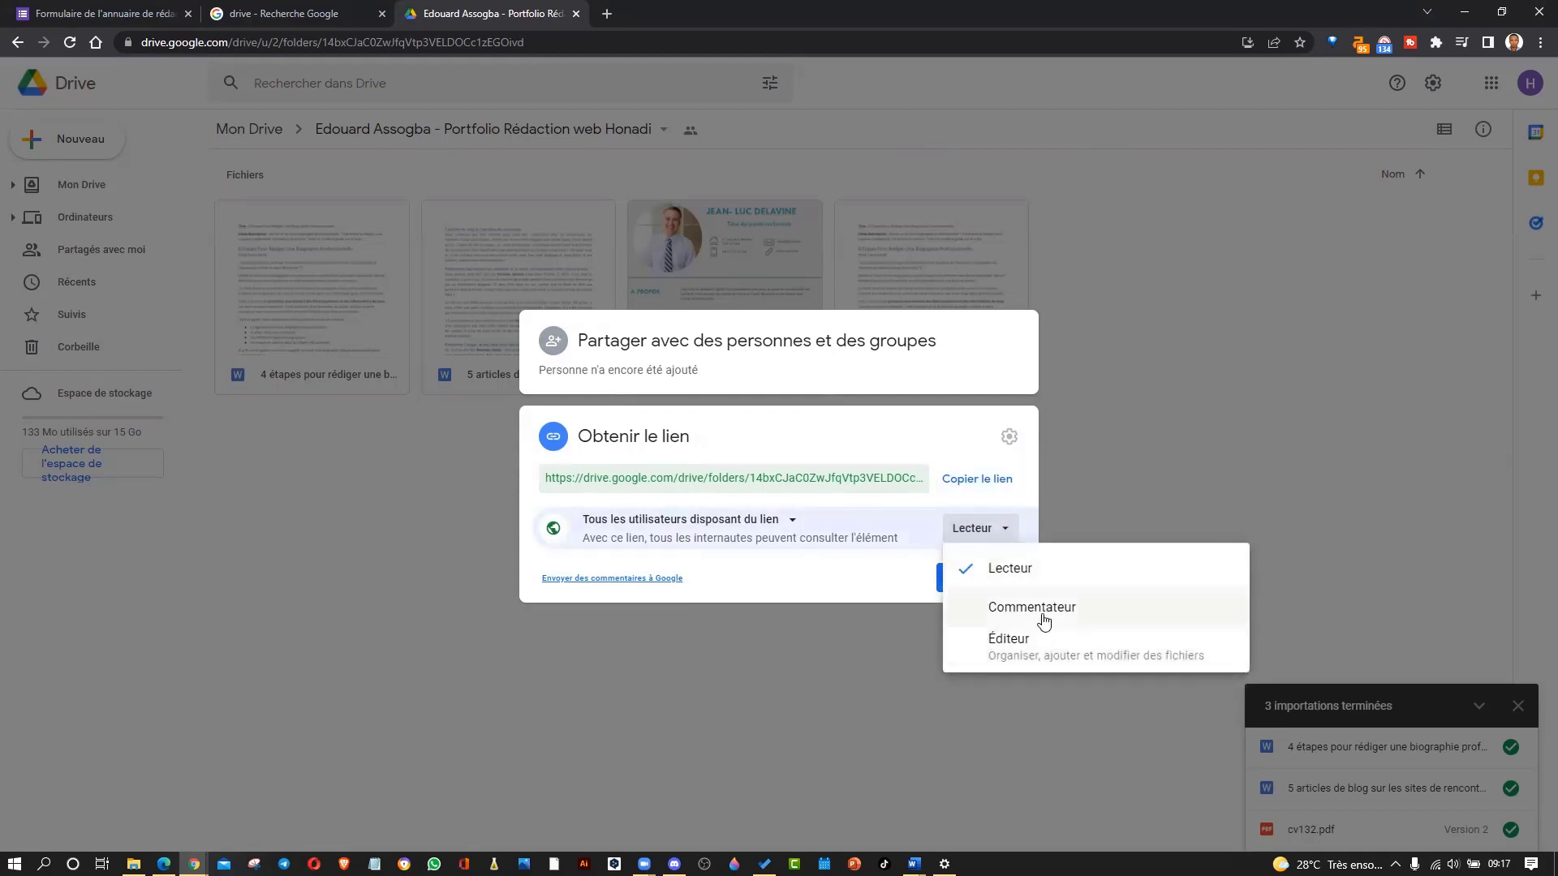
click(825, 556)
Set link access to 'Tous les utilisateurs disposant du lien' as Lecteur and copy the link.
click(761, 531)
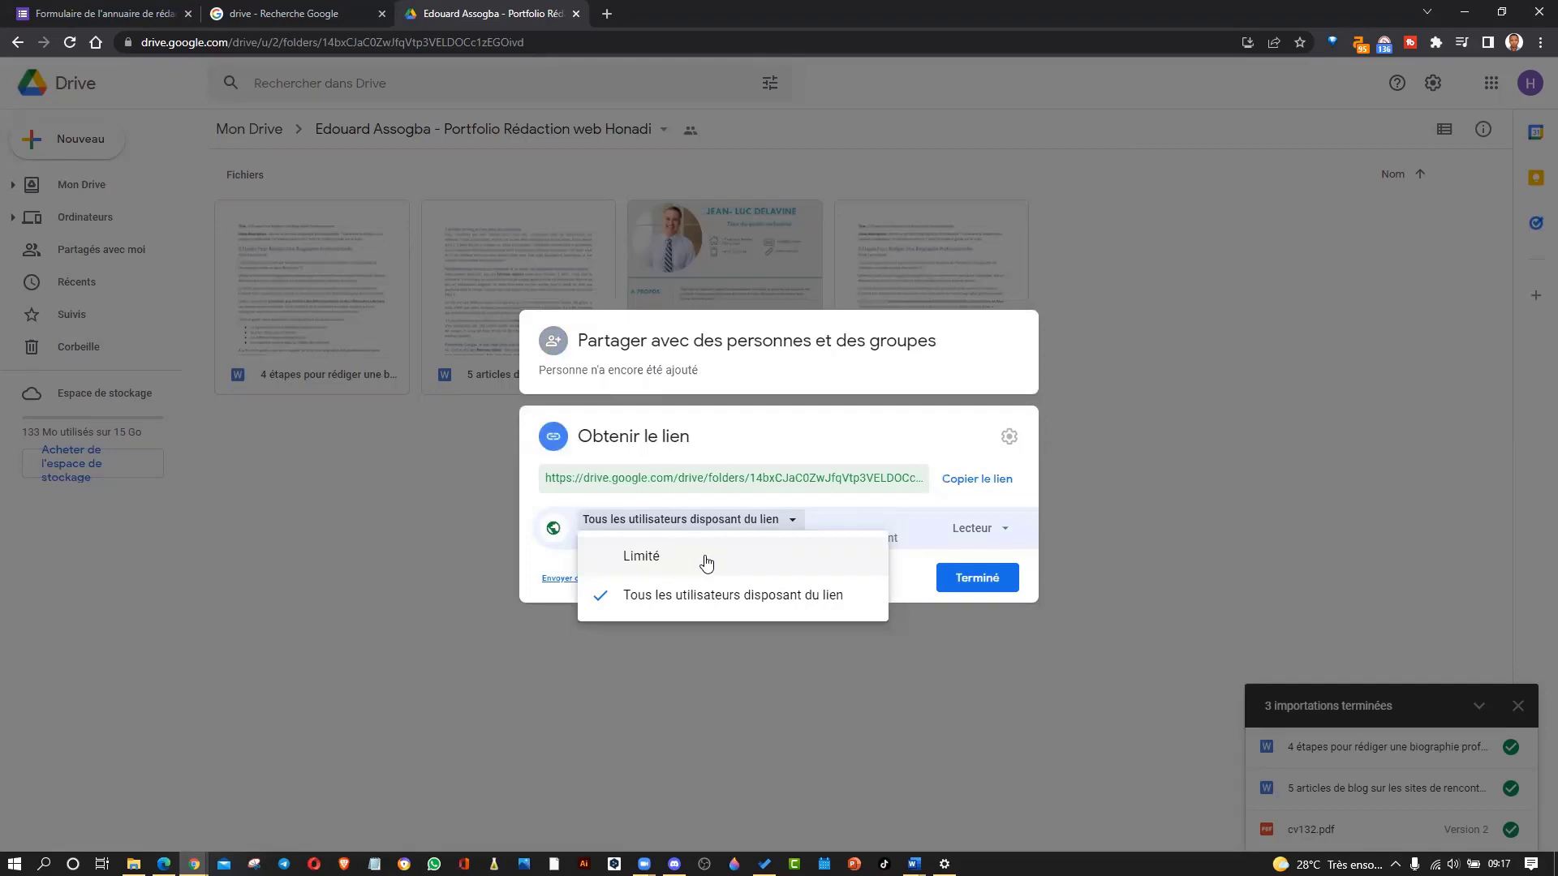
click(698, 609)
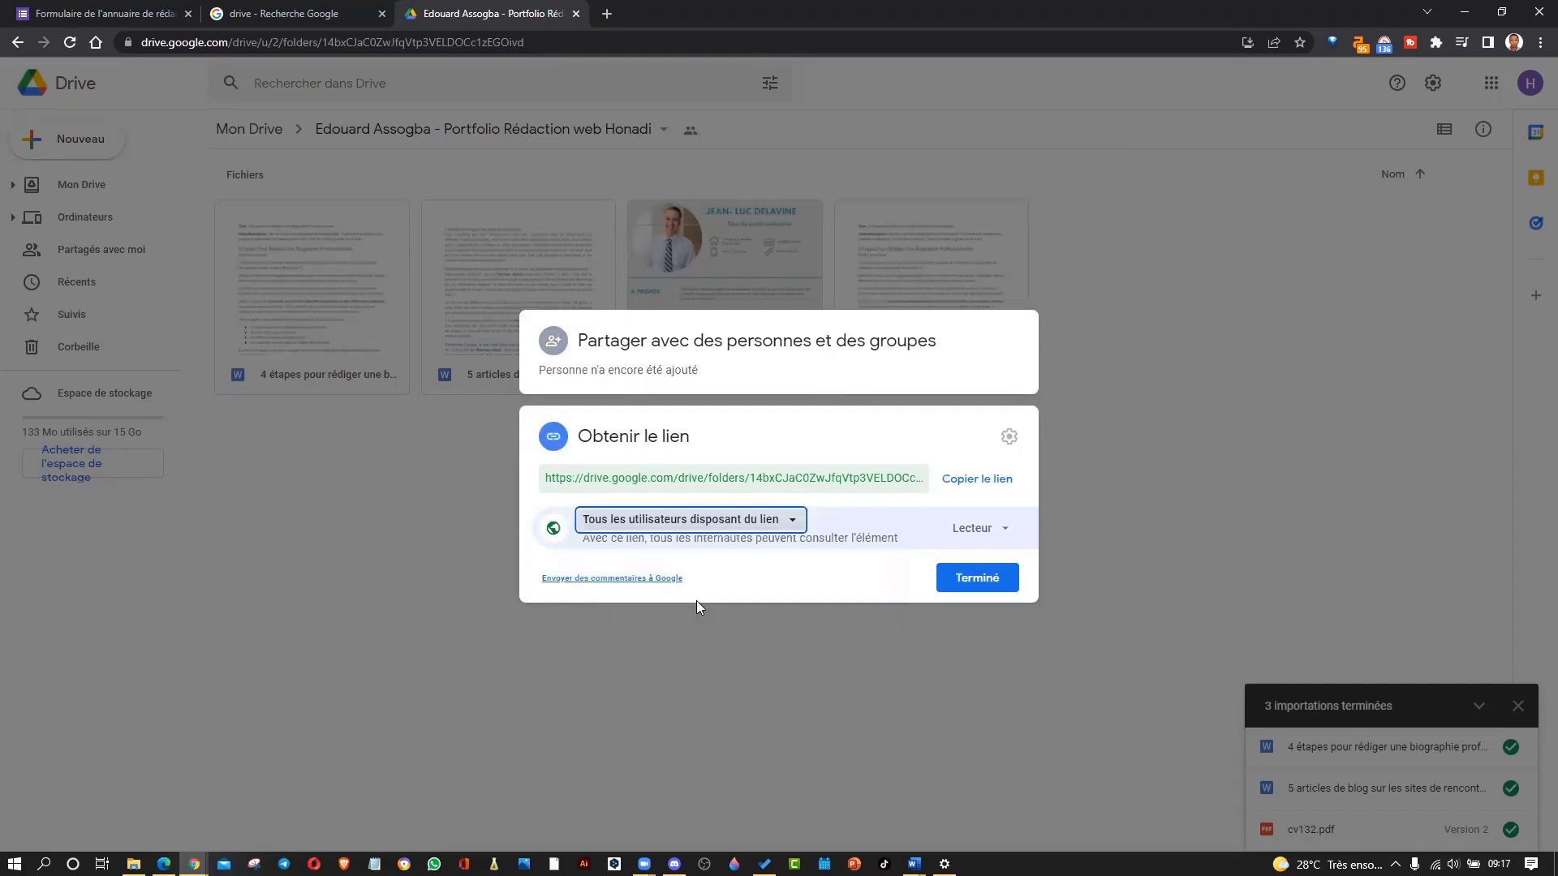
click(980, 528)
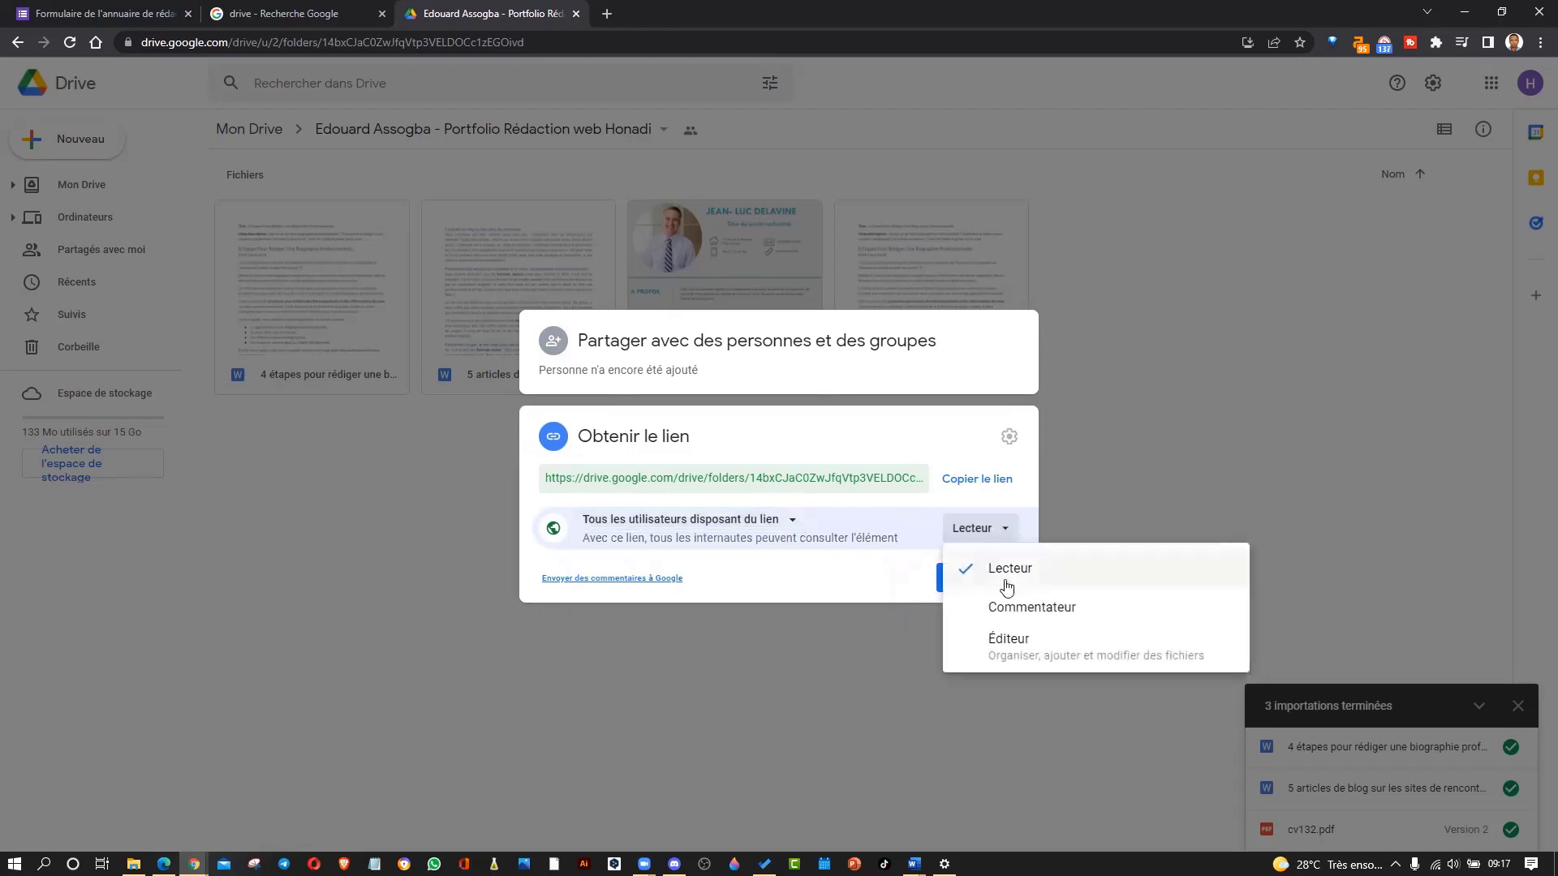
click(989, 565)
click(960, 480)
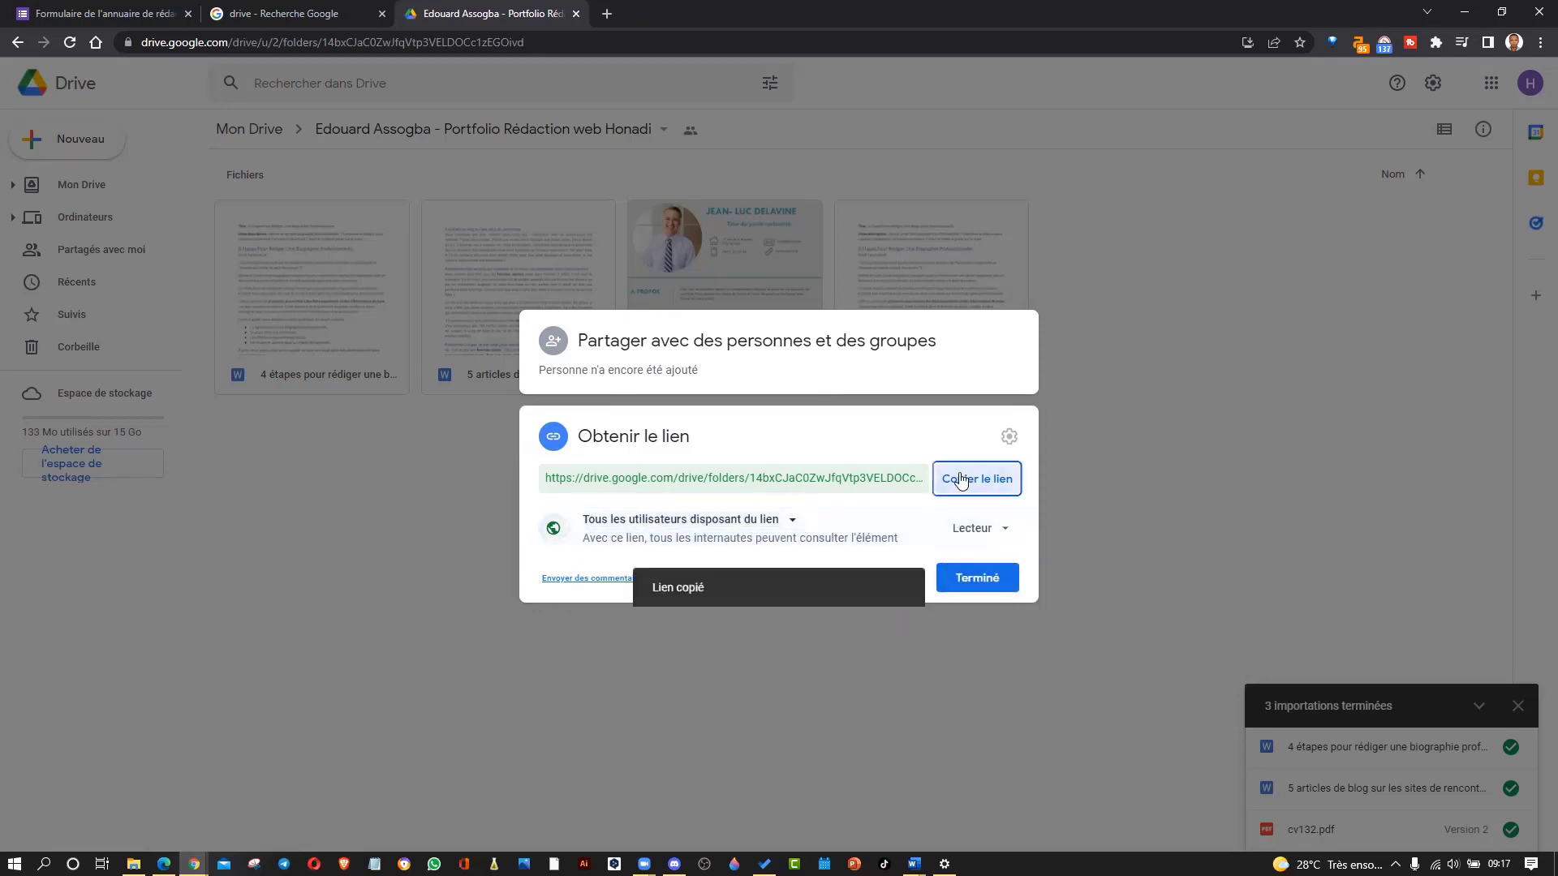
click(194, 864)
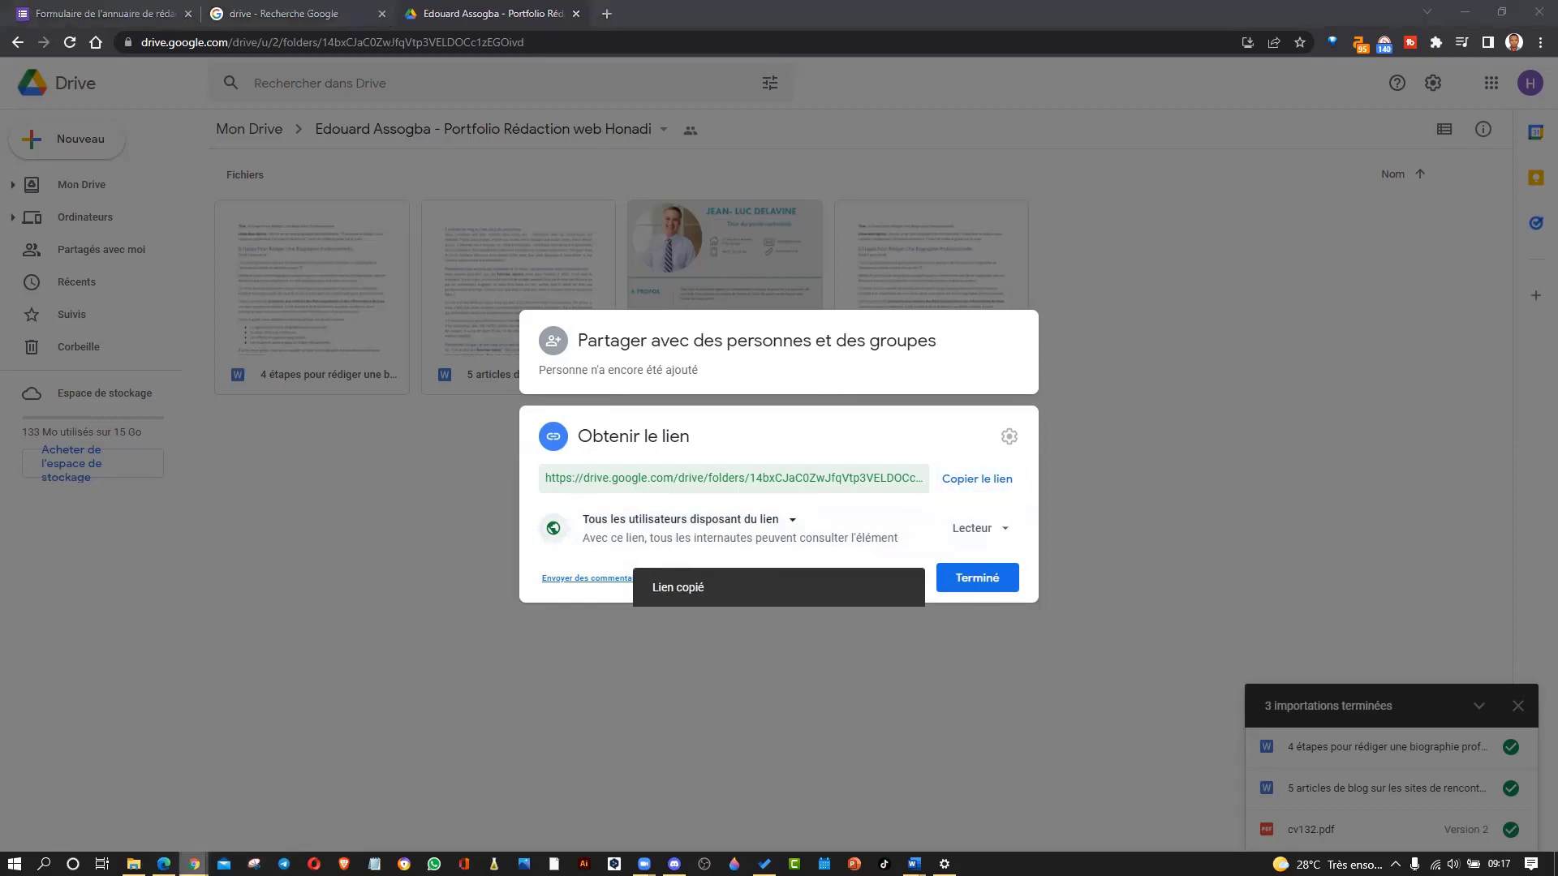
Load the copied folder link in a new private tab and preview the biography article.
click(802, 800)
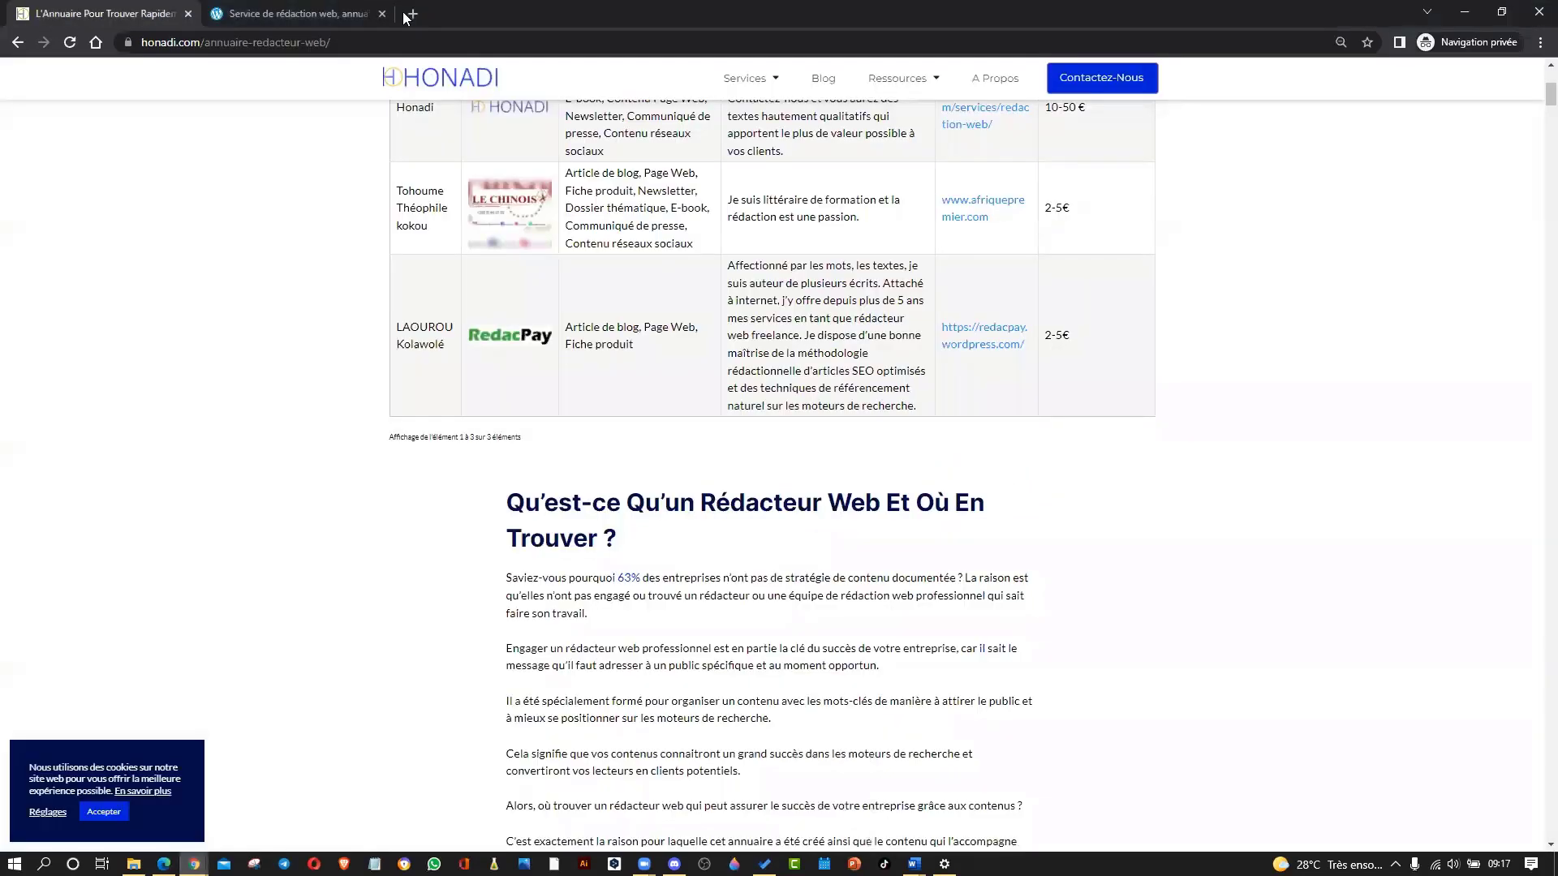
key(ctrl+t)
key(Return)
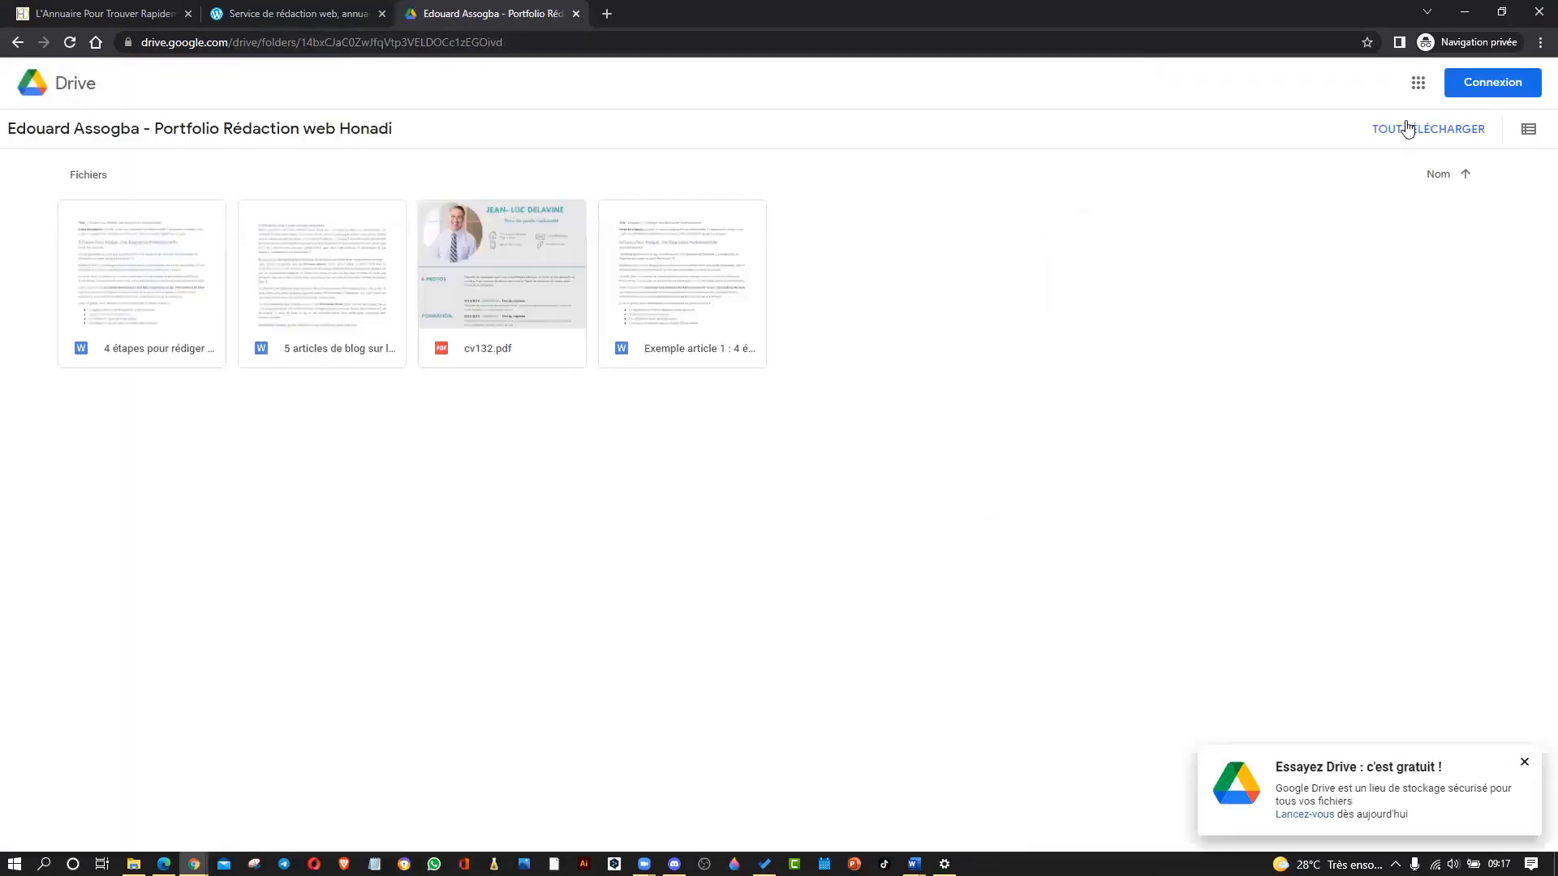
click(146, 266)
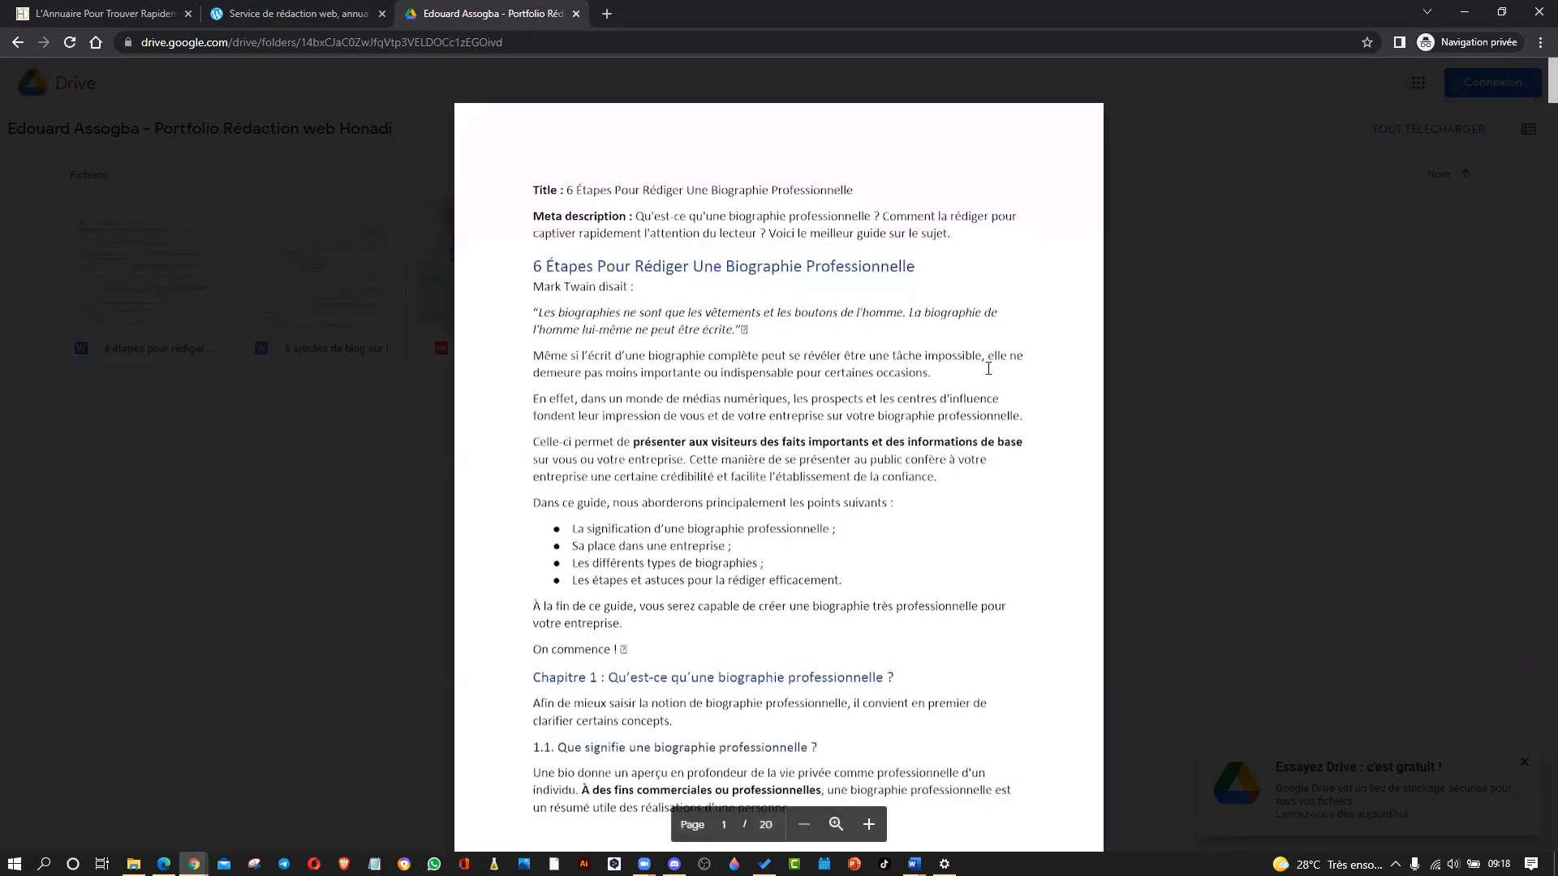
Scroll the biography preview, step through the files to cv132.pdf, then close the preview.
scroll(987, 377, down, 10)
scroll(986, 383, down, 10)
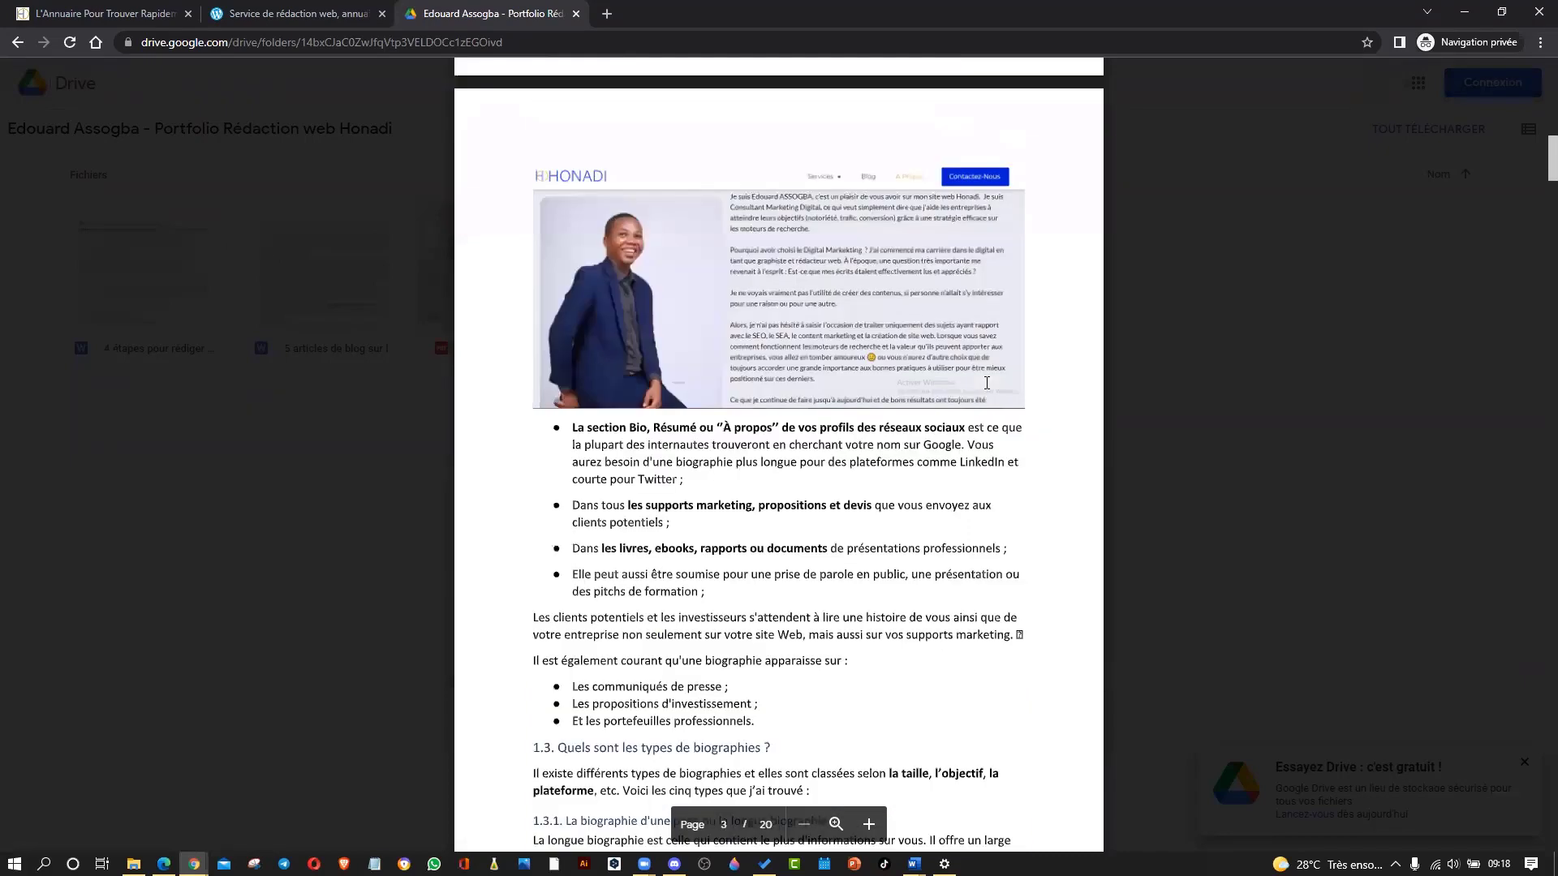
scroll(987, 383, up, 9)
scroll(987, 383, up, 9)
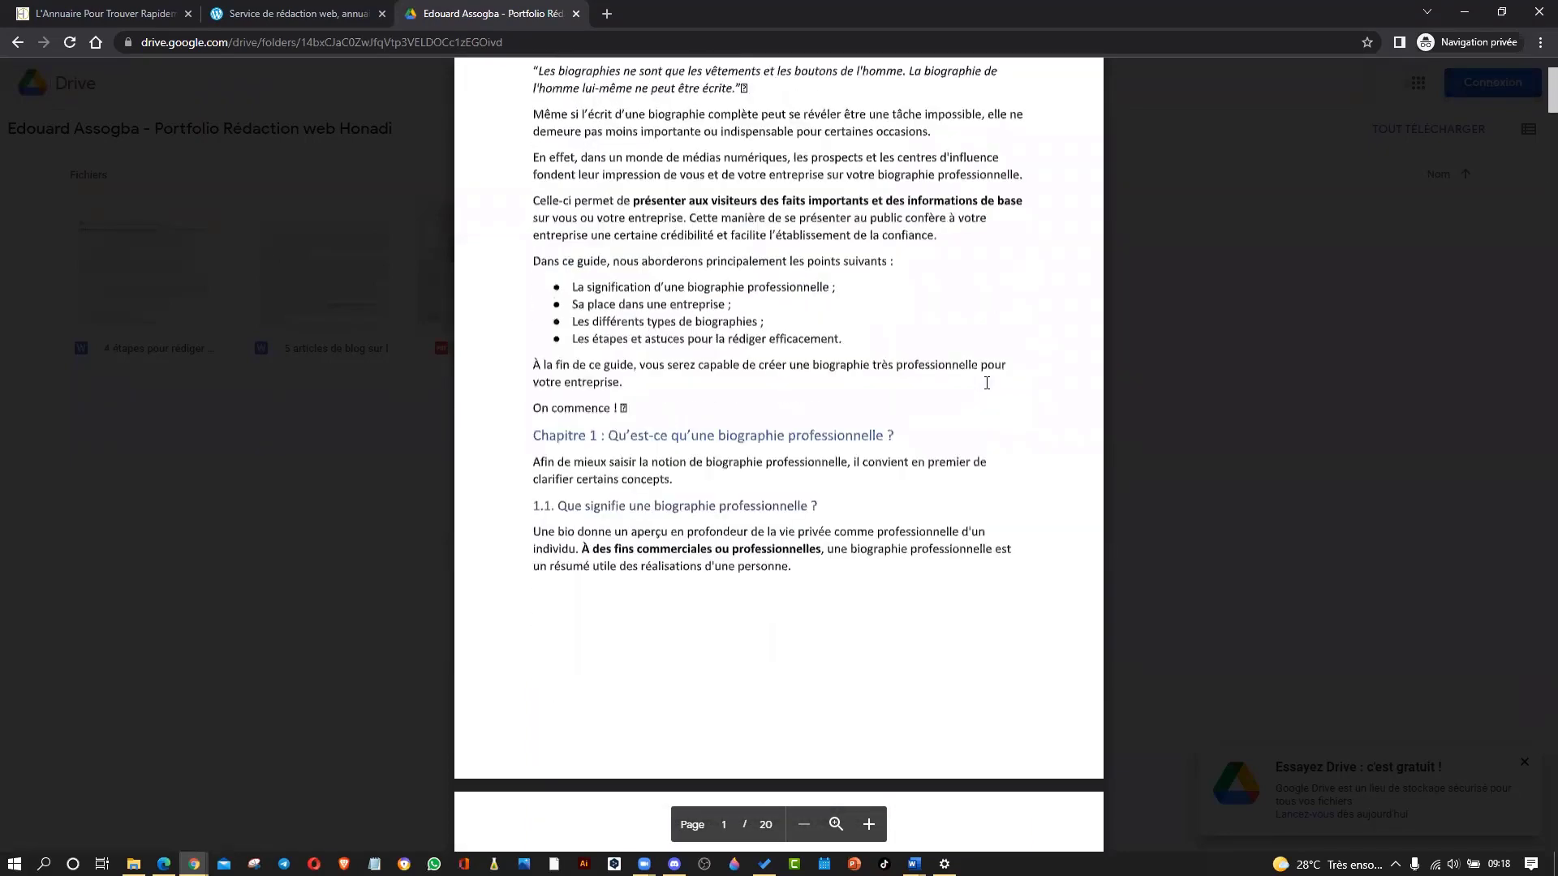
scroll(987, 383, up, 5)
key(Right)
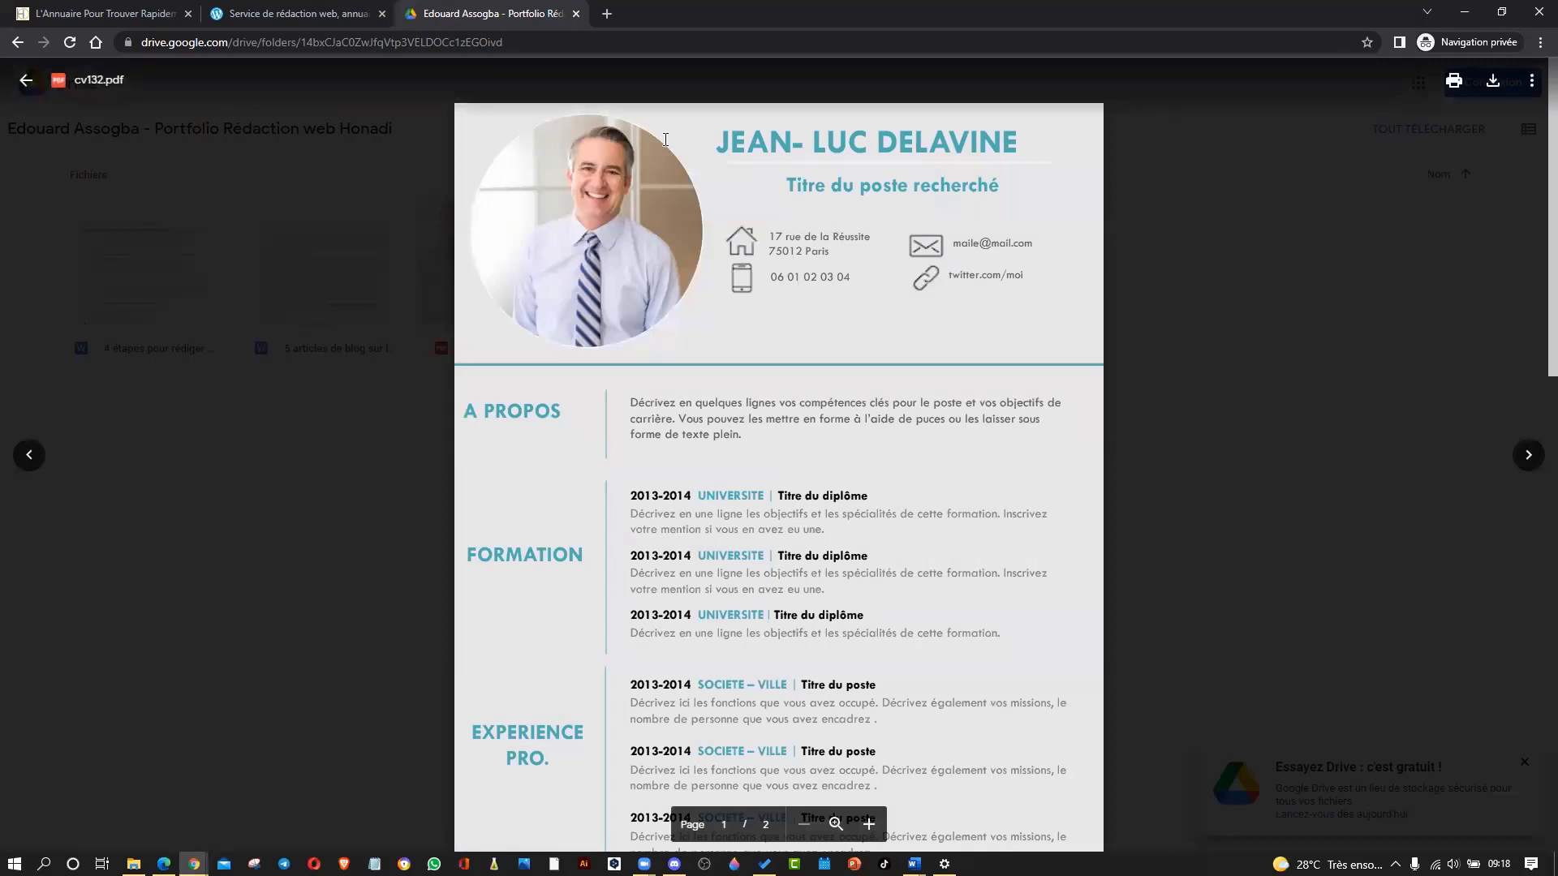
drag(762, 264, 835, 290)
click(1136, 298)
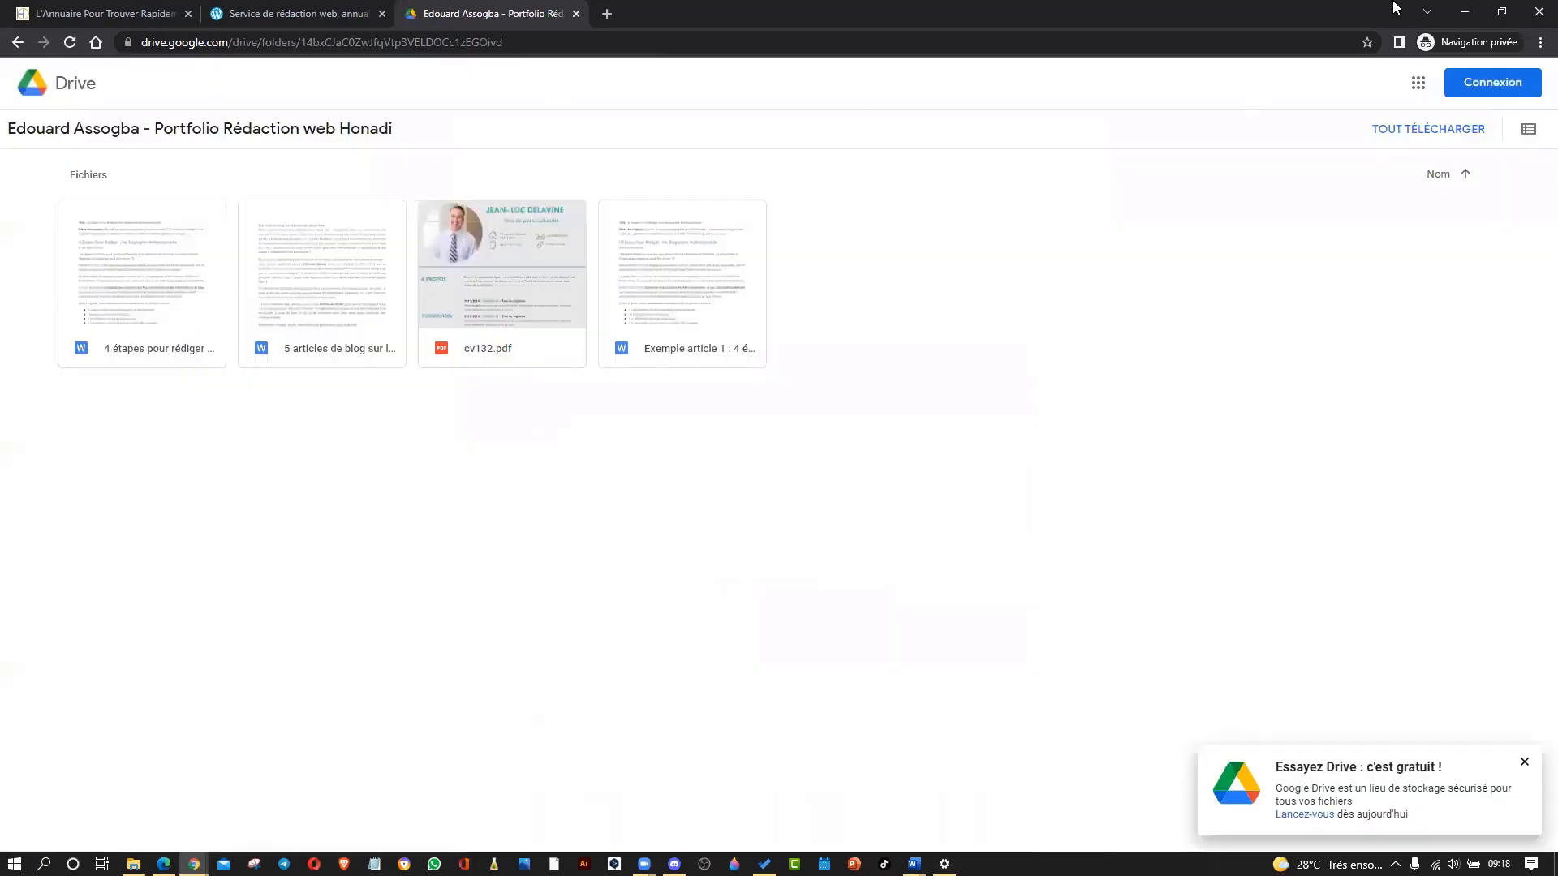
Copy the folder's share link again and select the 'Lien site web ou Portfolio' question's description.
click(1464, 11)
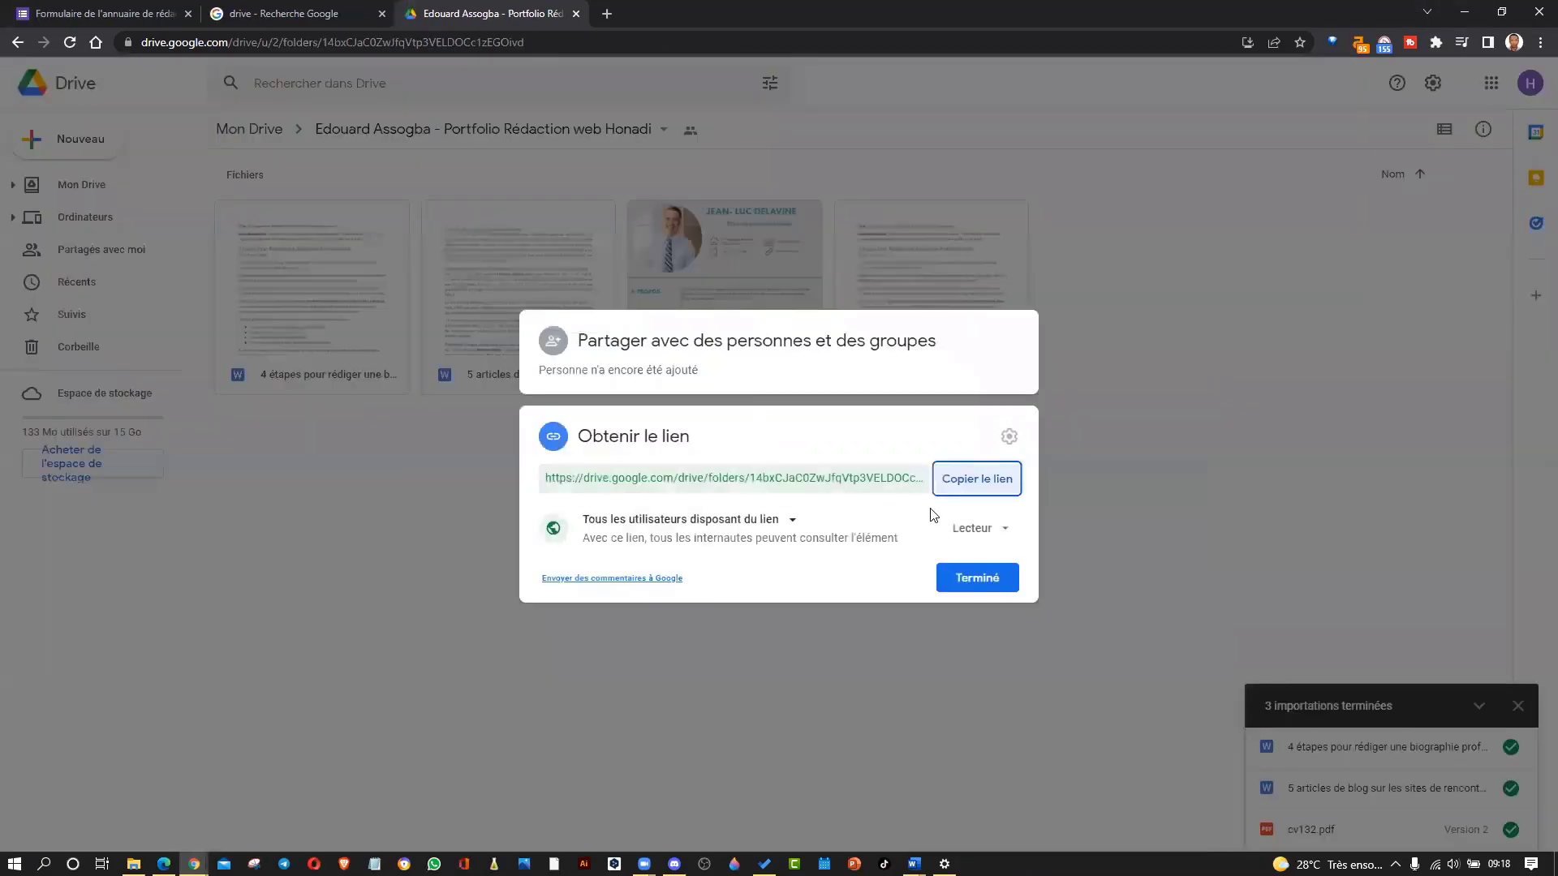
click(977, 477)
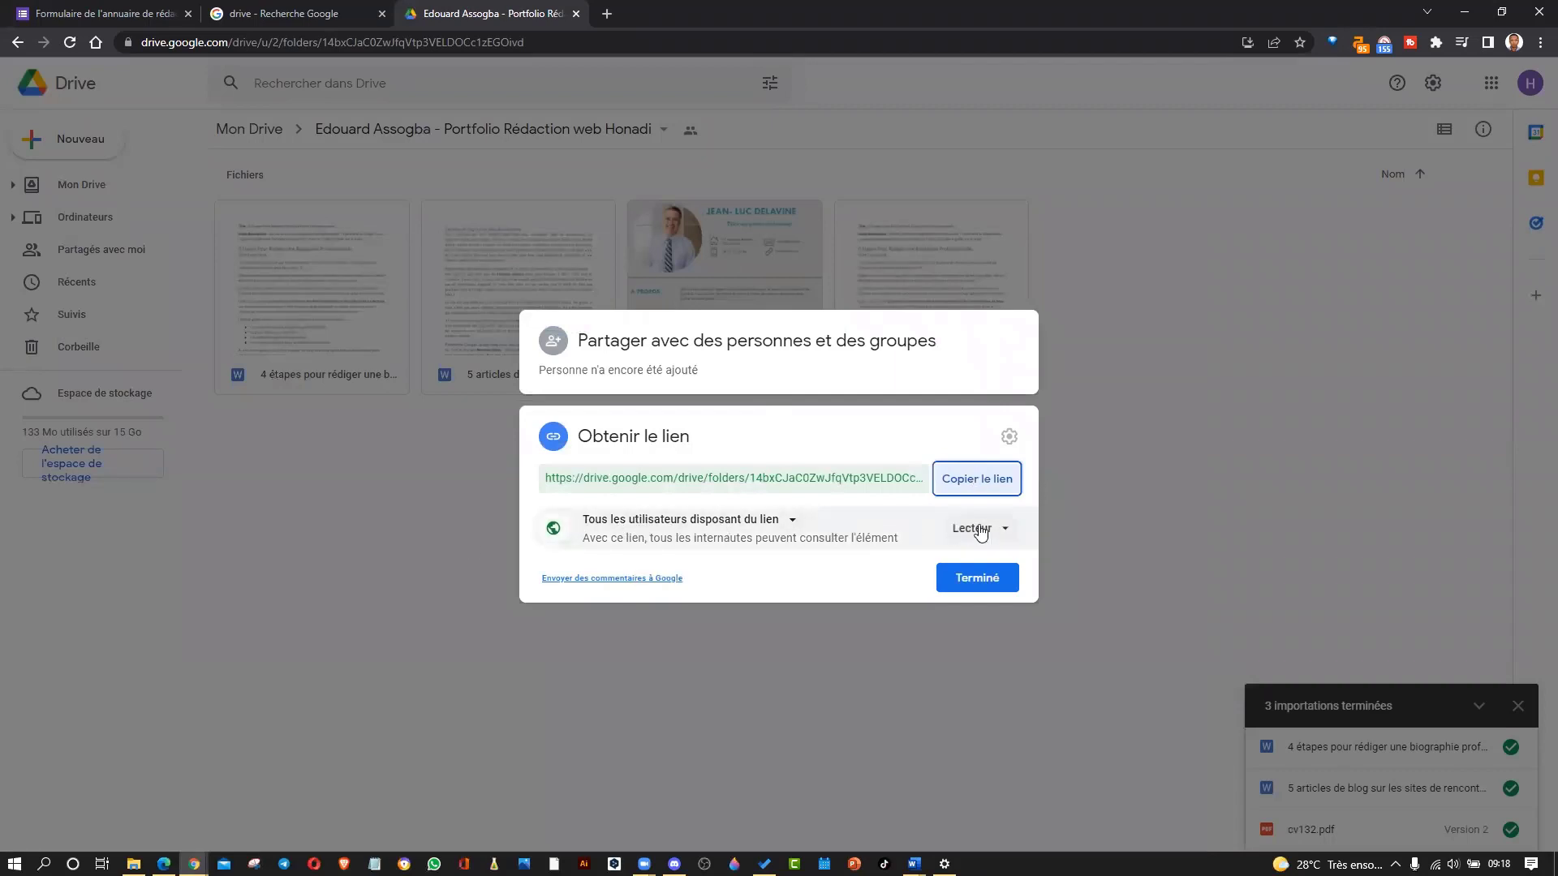
click(1001, 485)
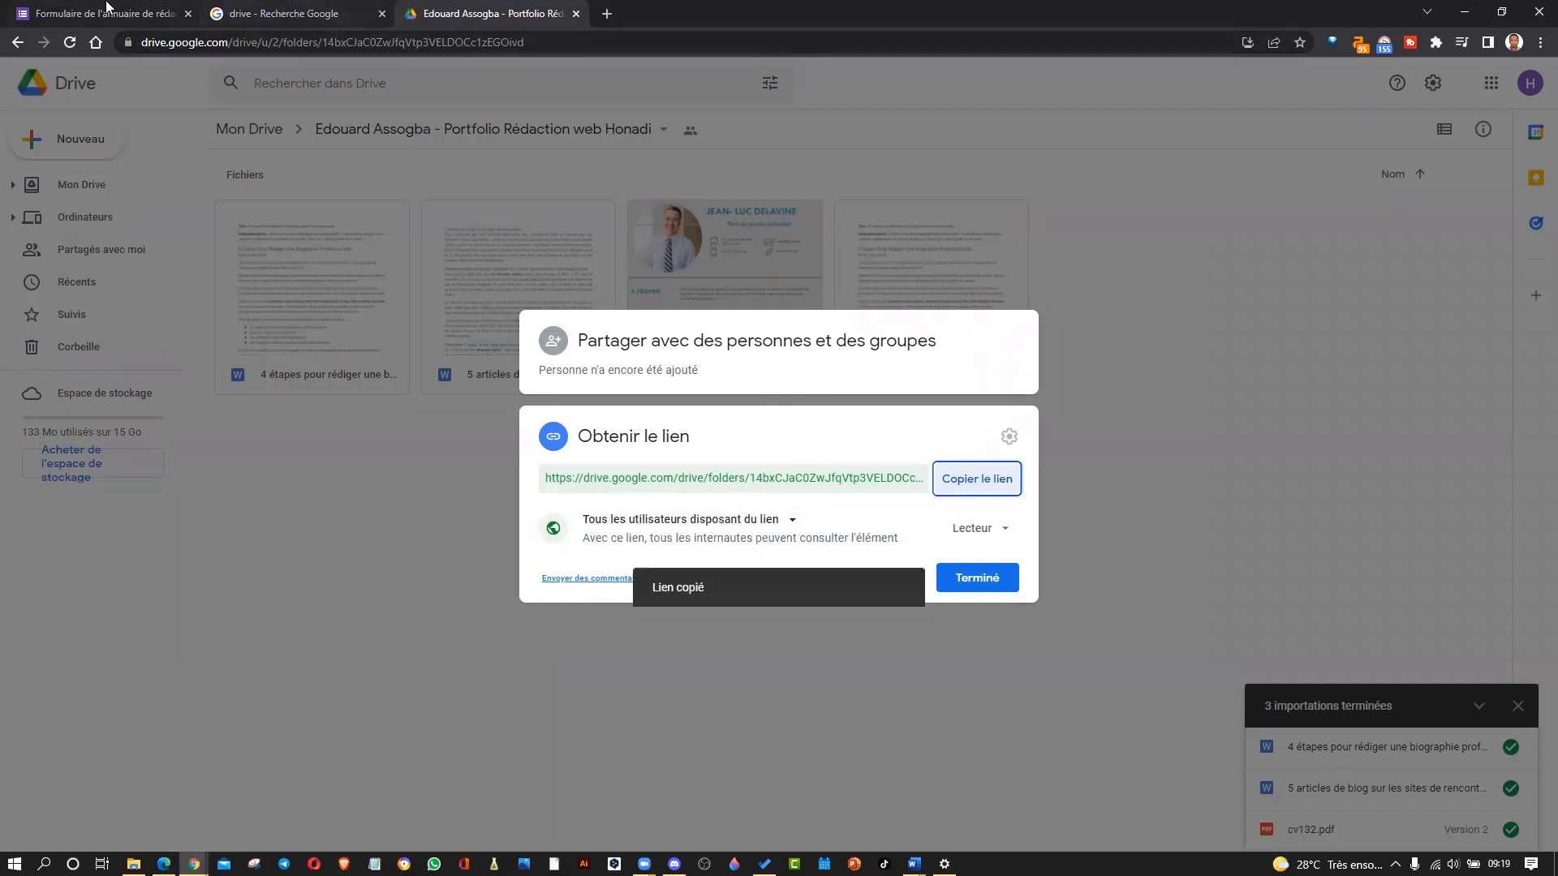
click(107, 6)
triple_click(662, 447)
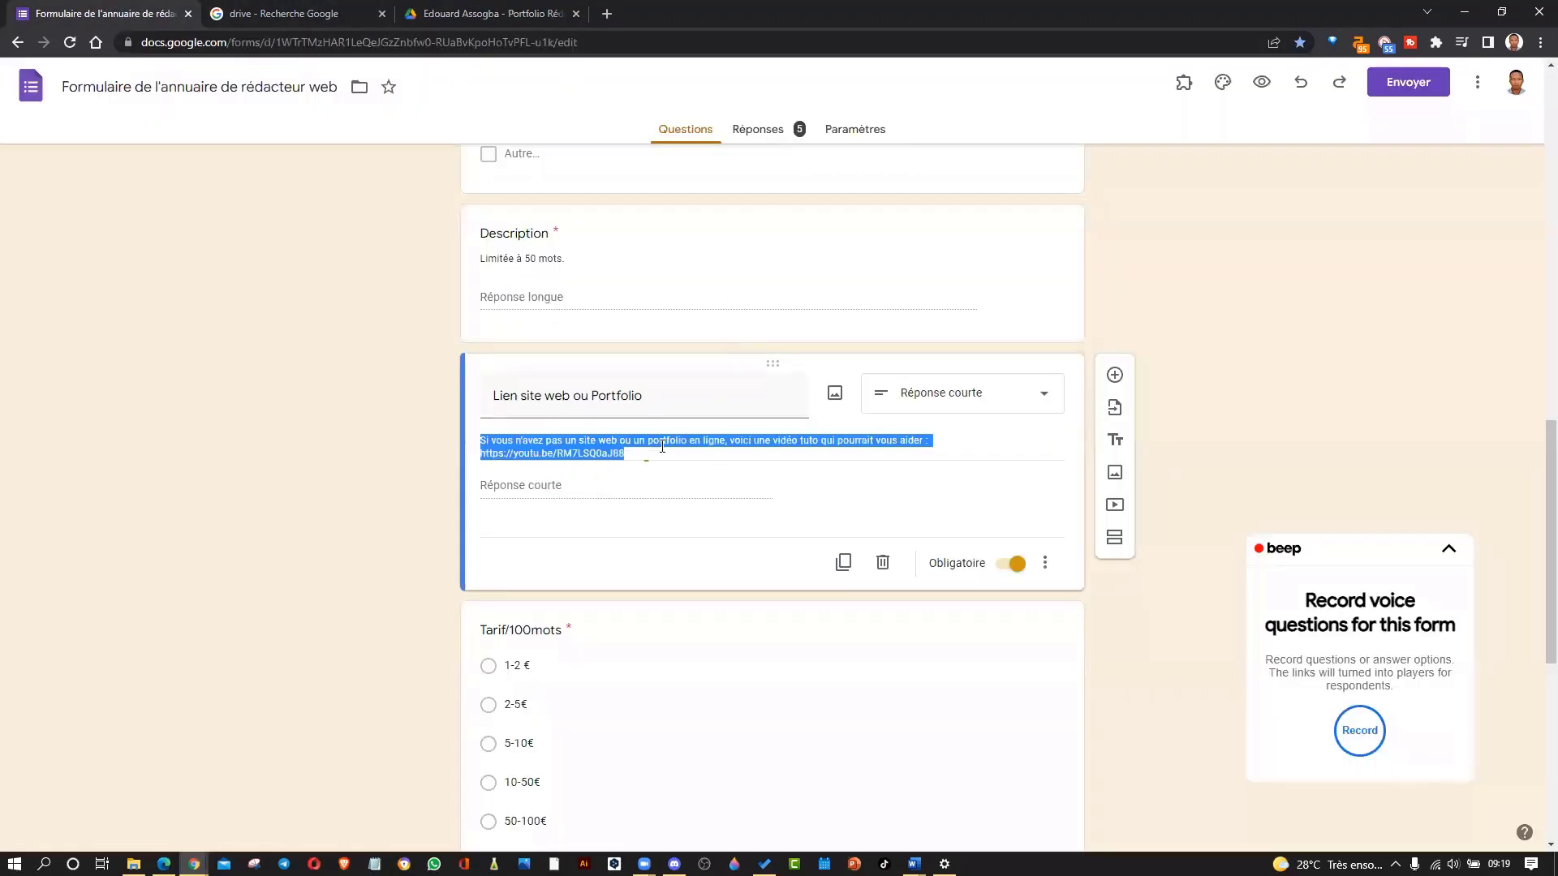
click(619, 496)
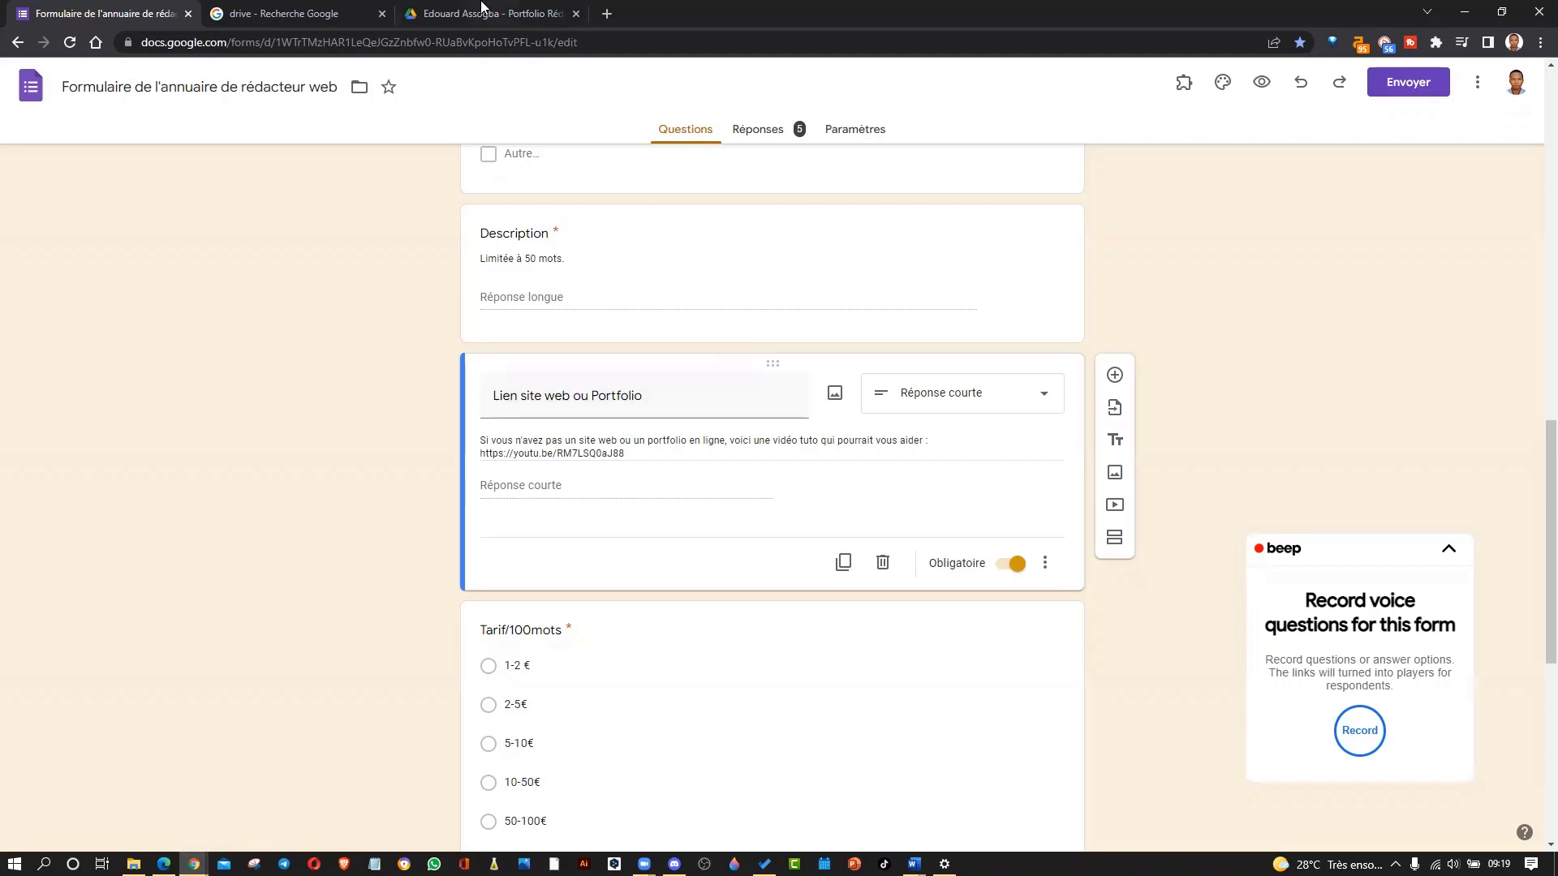
click(194, 864)
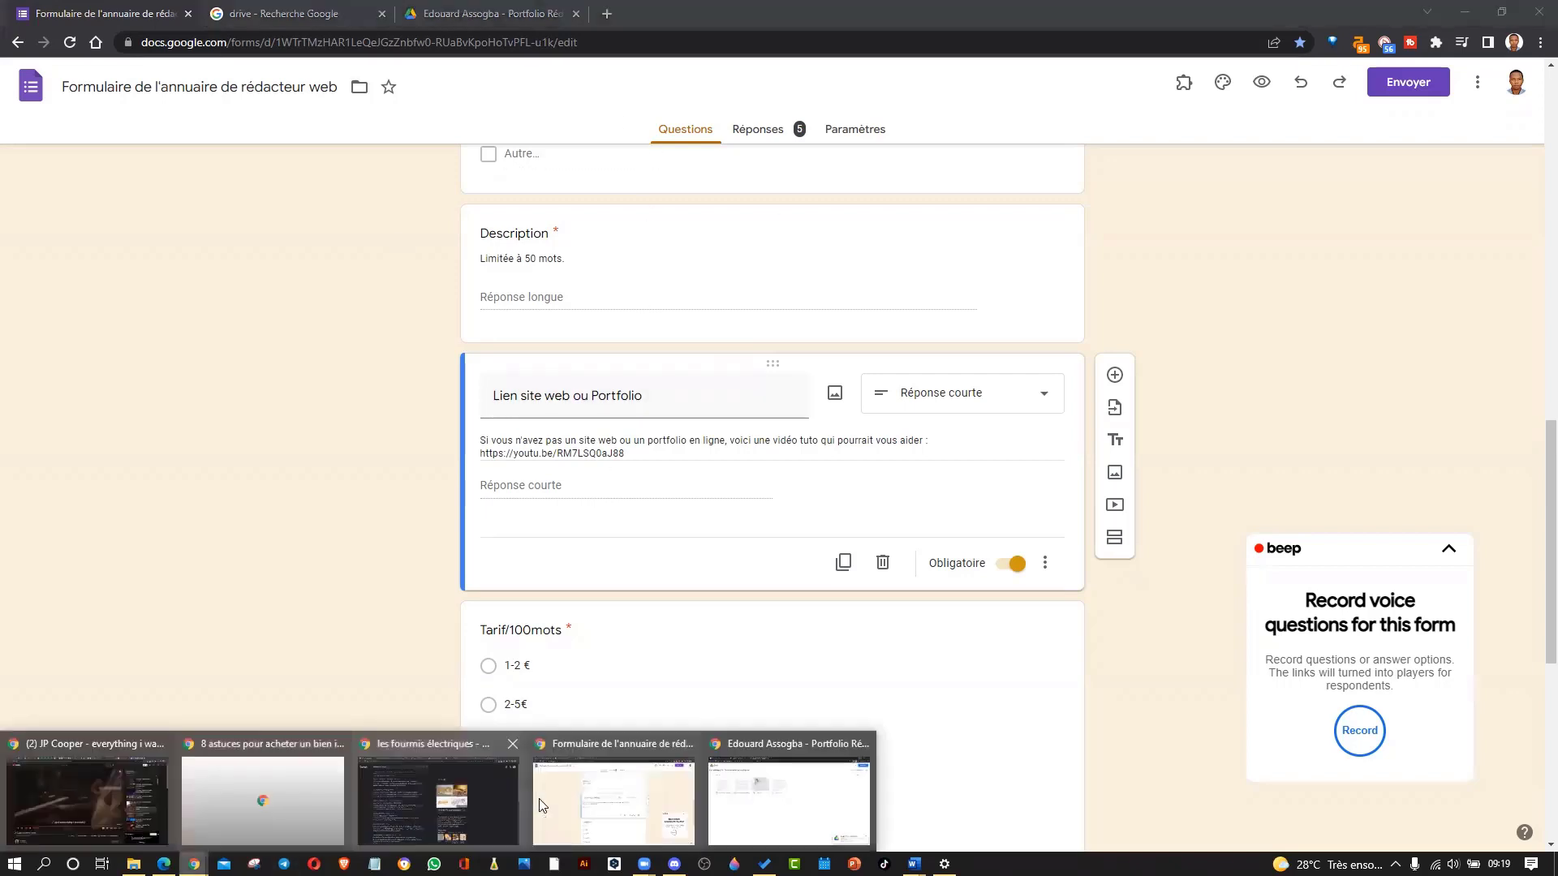
Select the shared Drive folder's address, then return to Honadi's writer directory table of portfolio links.
click(791, 799)
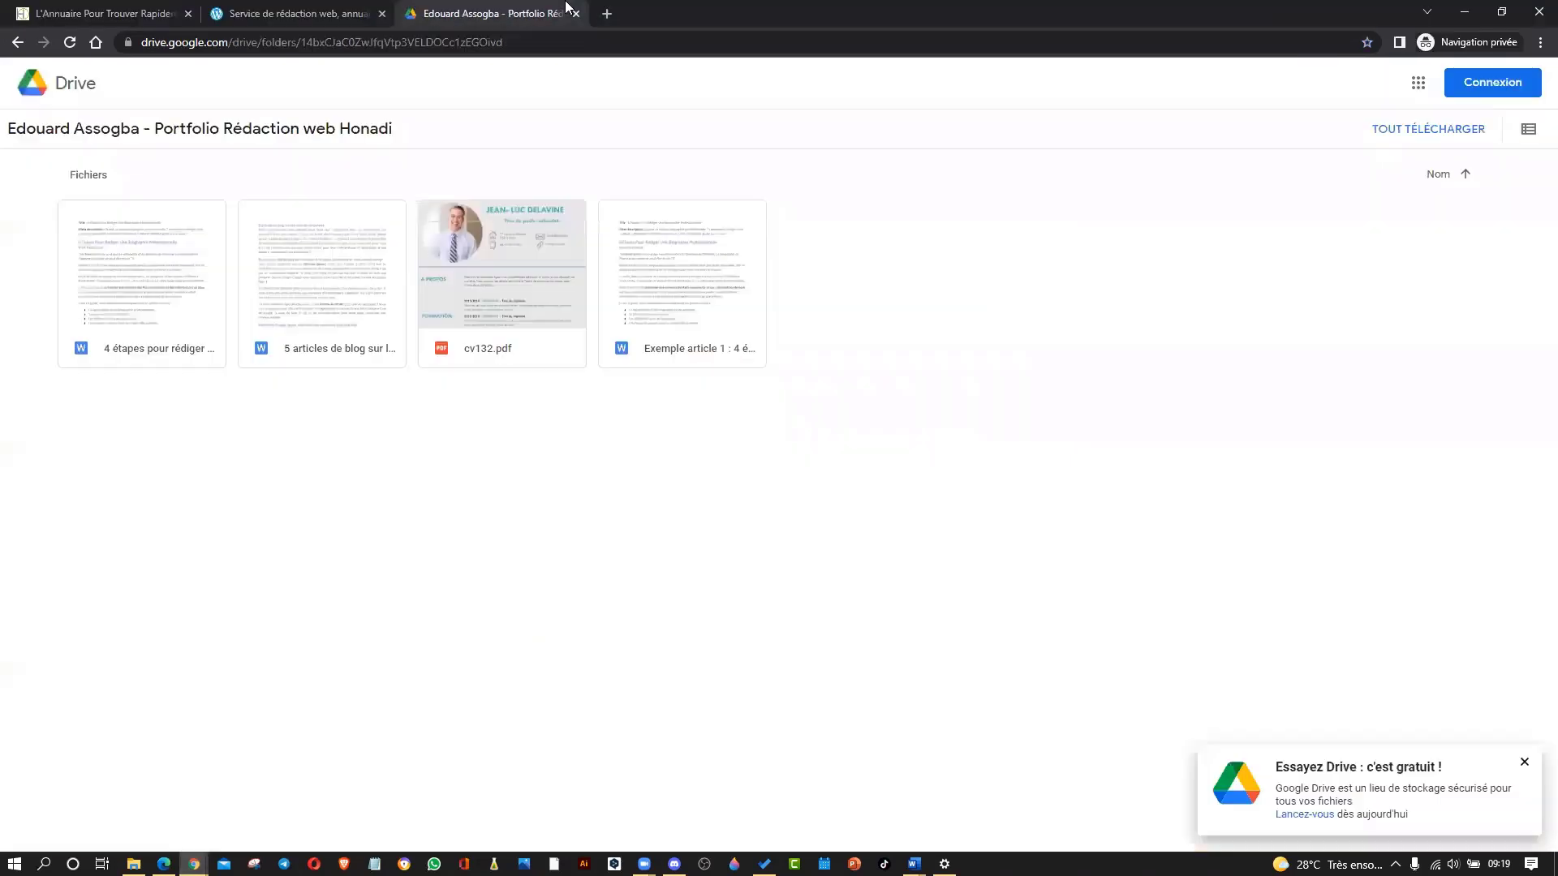
click(432, 39)
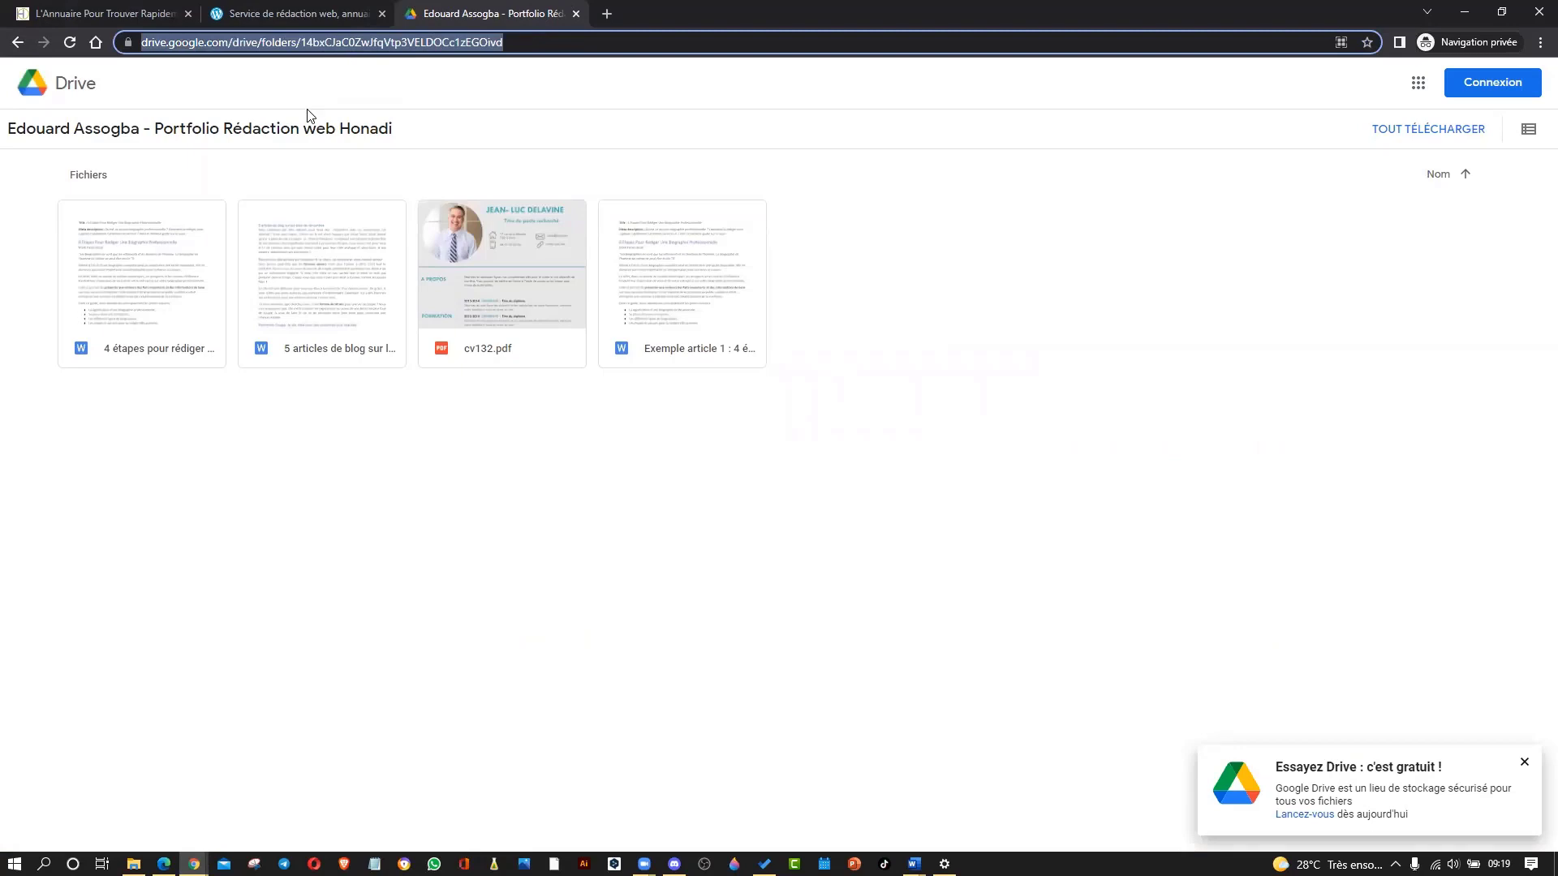
key(ctrl+1)
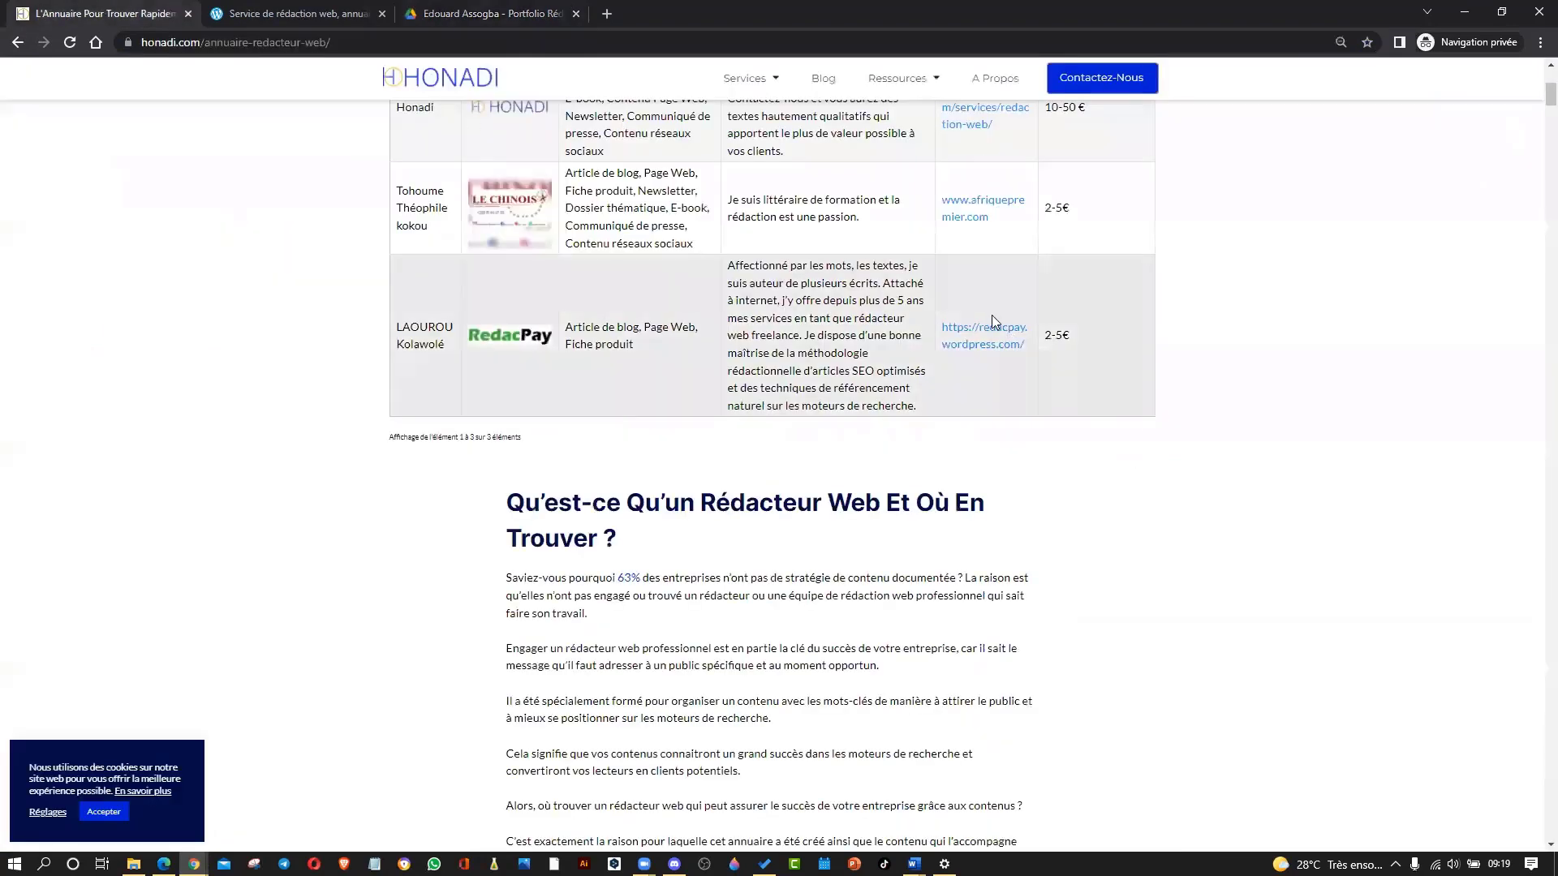
scroll(969, 292, up, 2)
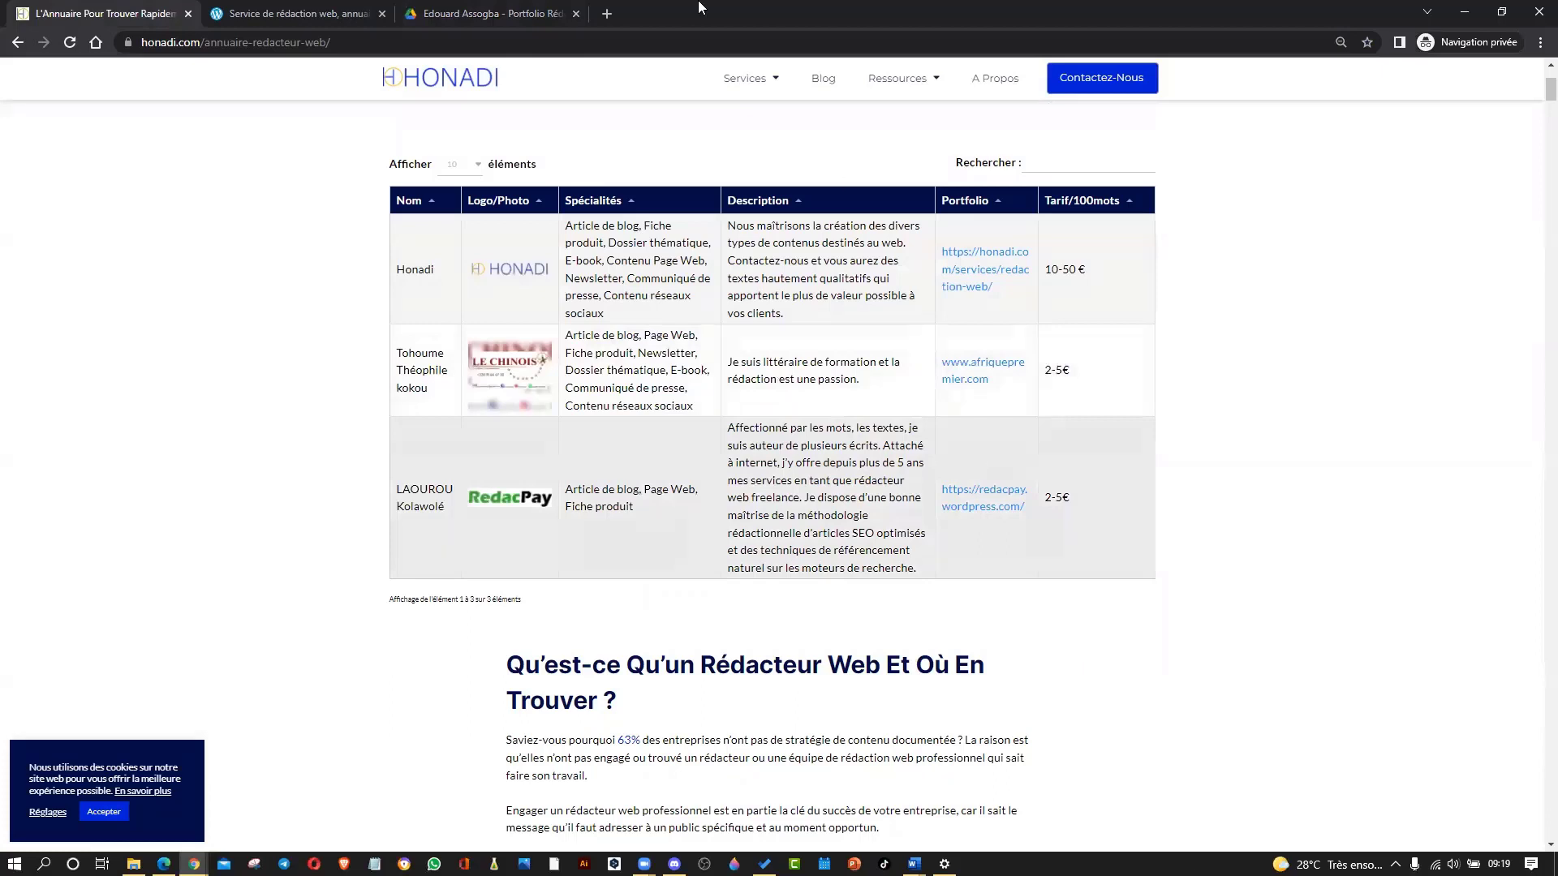
key(ctrl+3)
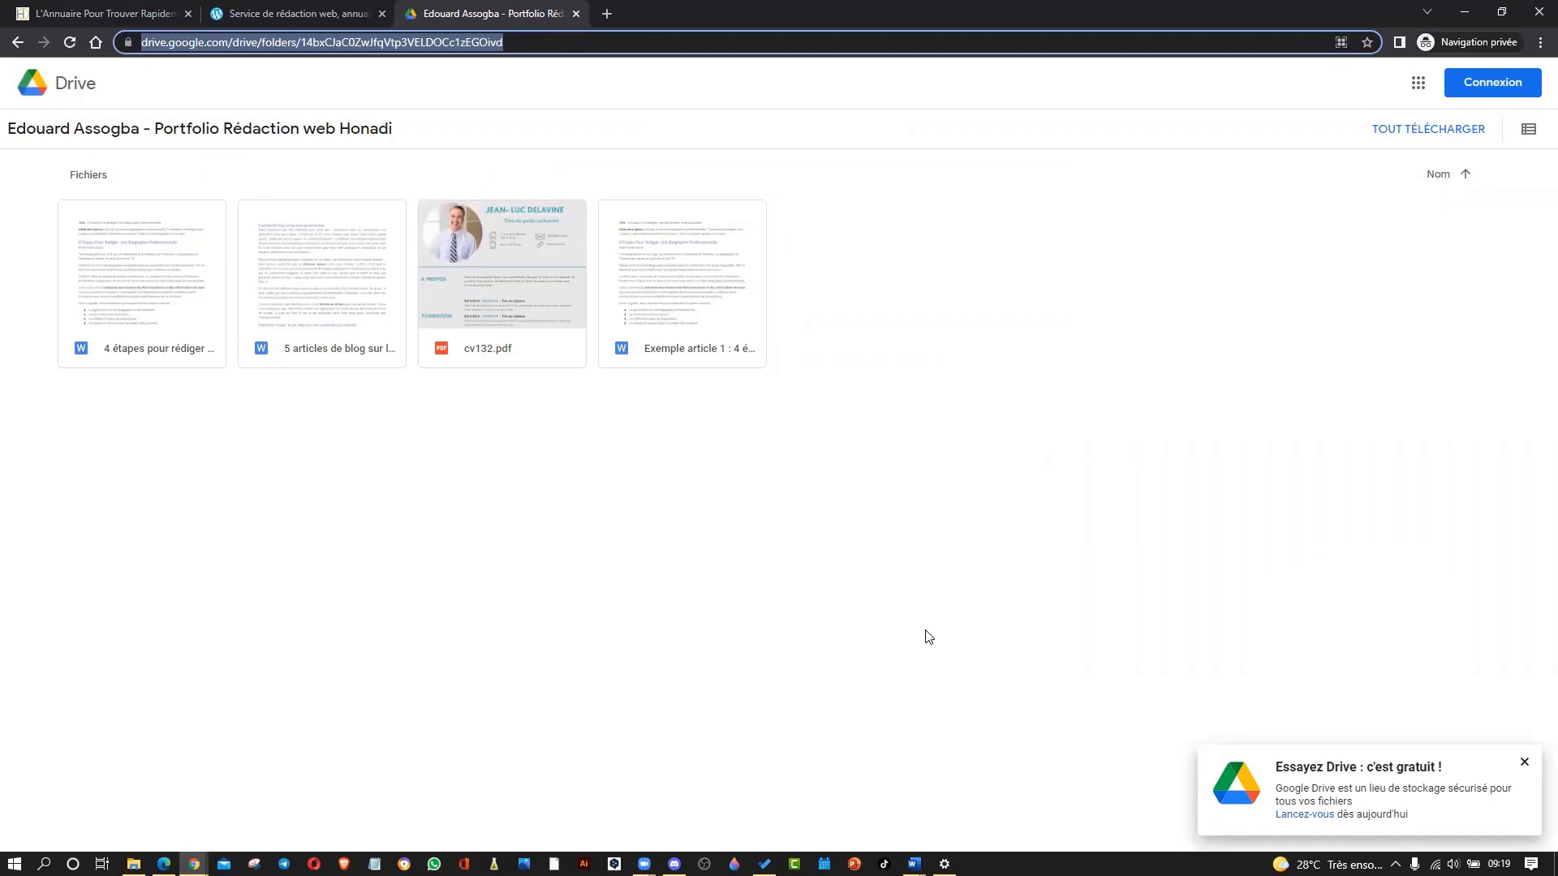
click(124, 9)
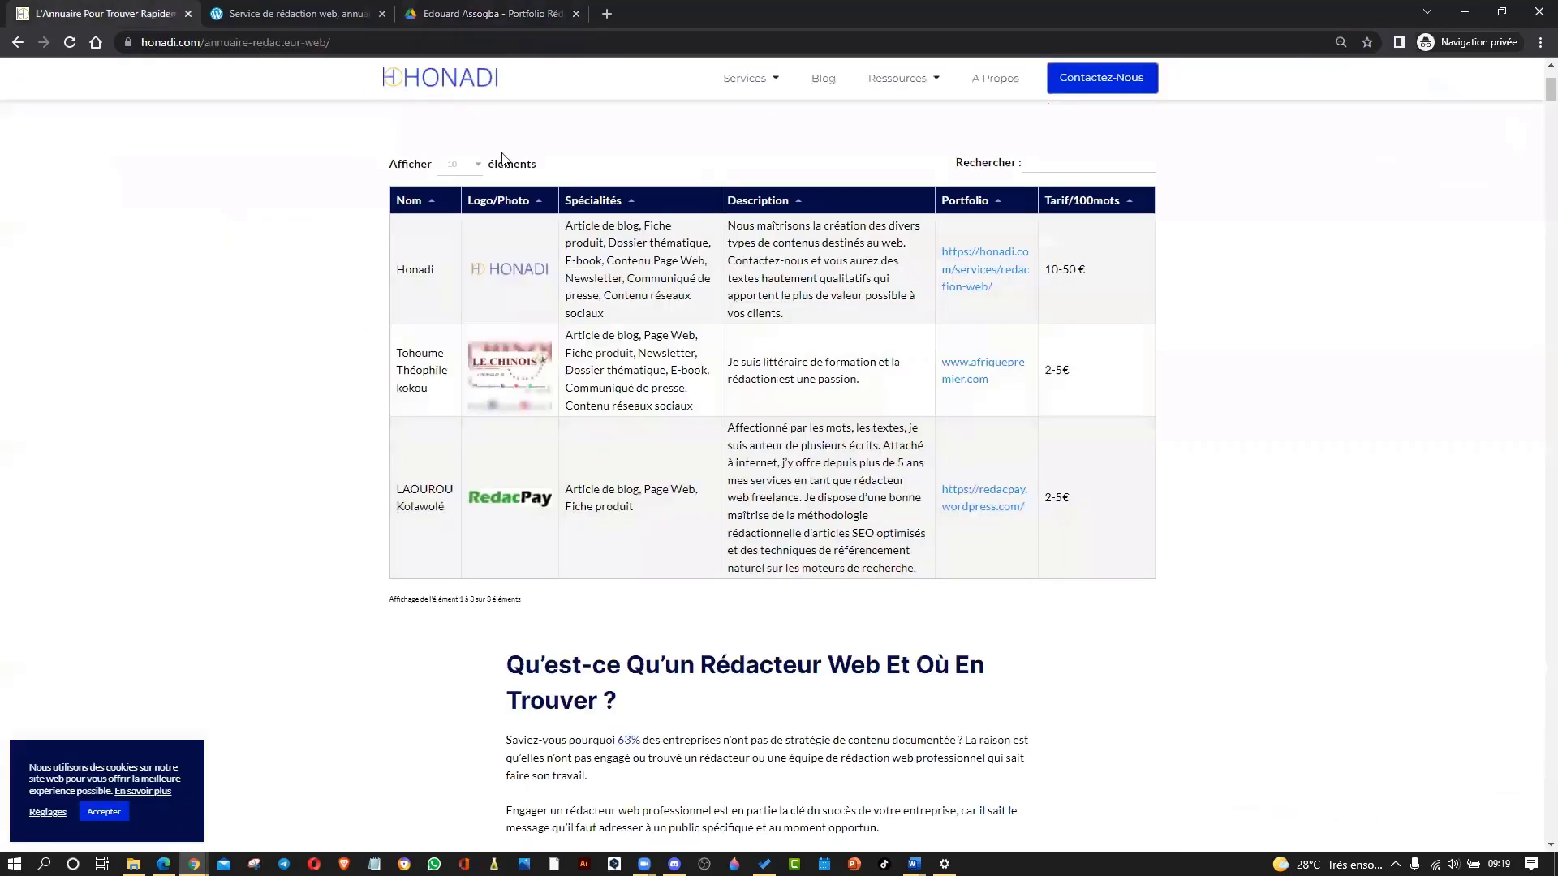